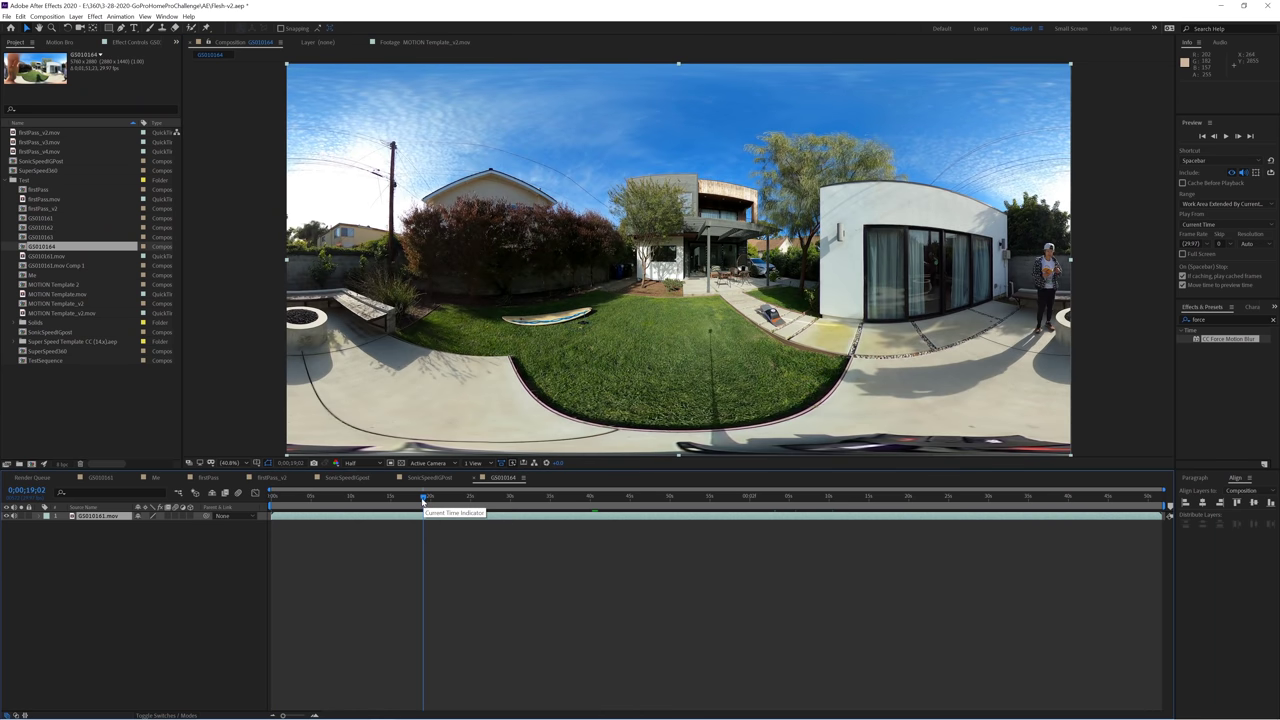
Trim the comp to the stretch of footage where the runner appears.
left_click_drag(426, 505, 922, 526)
left_click(541, 496)
right_click(557, 507)
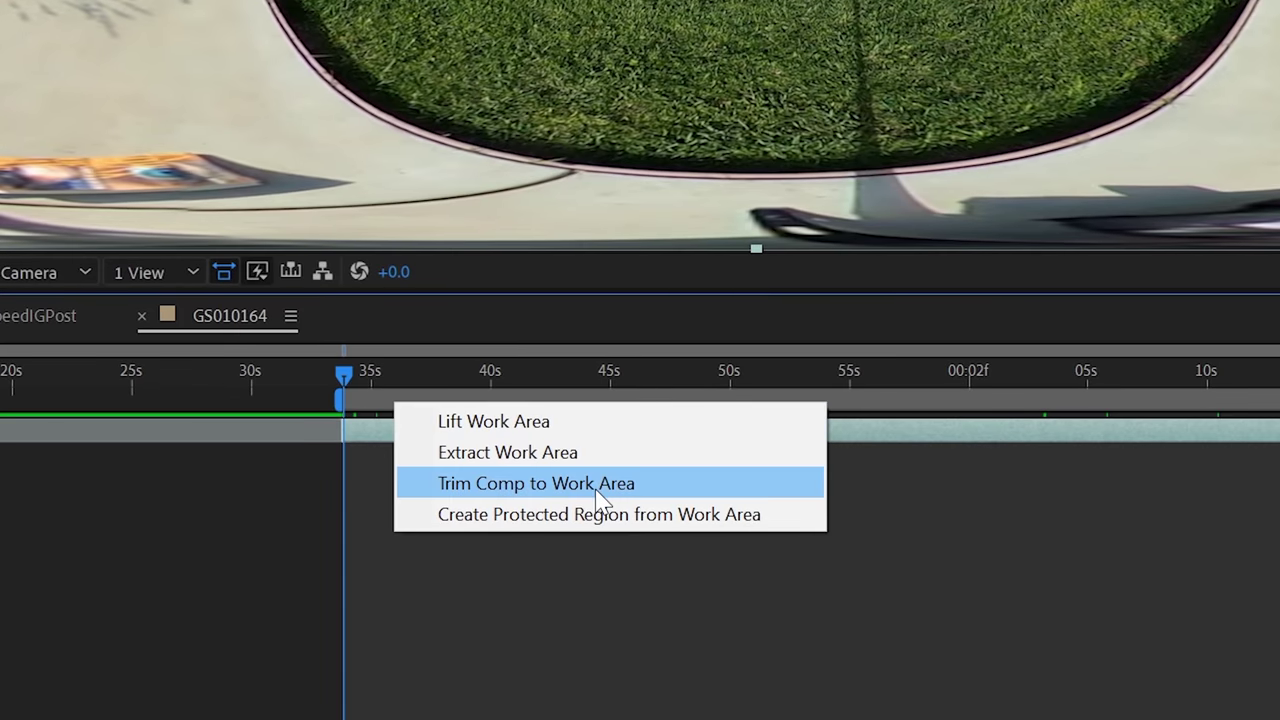
left_click(562, 493)
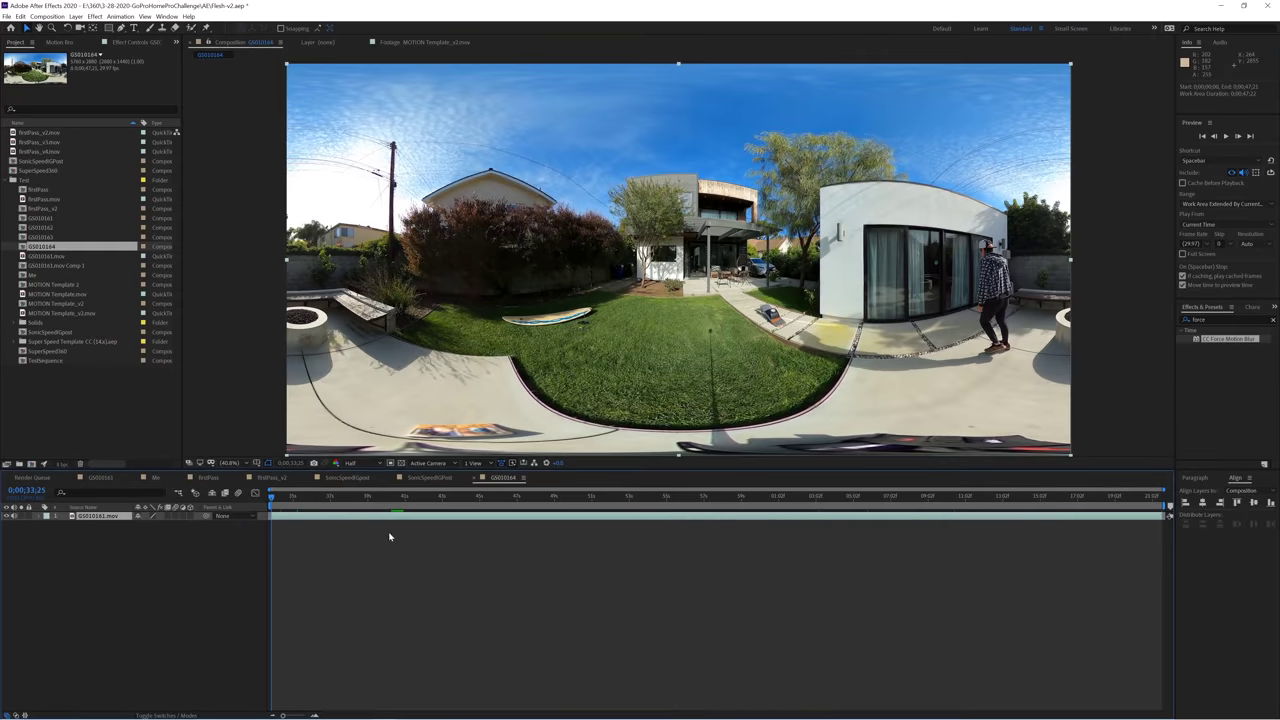
Split the clip with Ctrl+Shift+D at successive cut points into ten consecutive layers.
left_click(391, 496)
key("ctrl+shift+d")
left_click(432, 496)
key("ctrl+shift+d")
left_click(536, 496)
key("ctrl+shift+d")
left_click(593, 497)
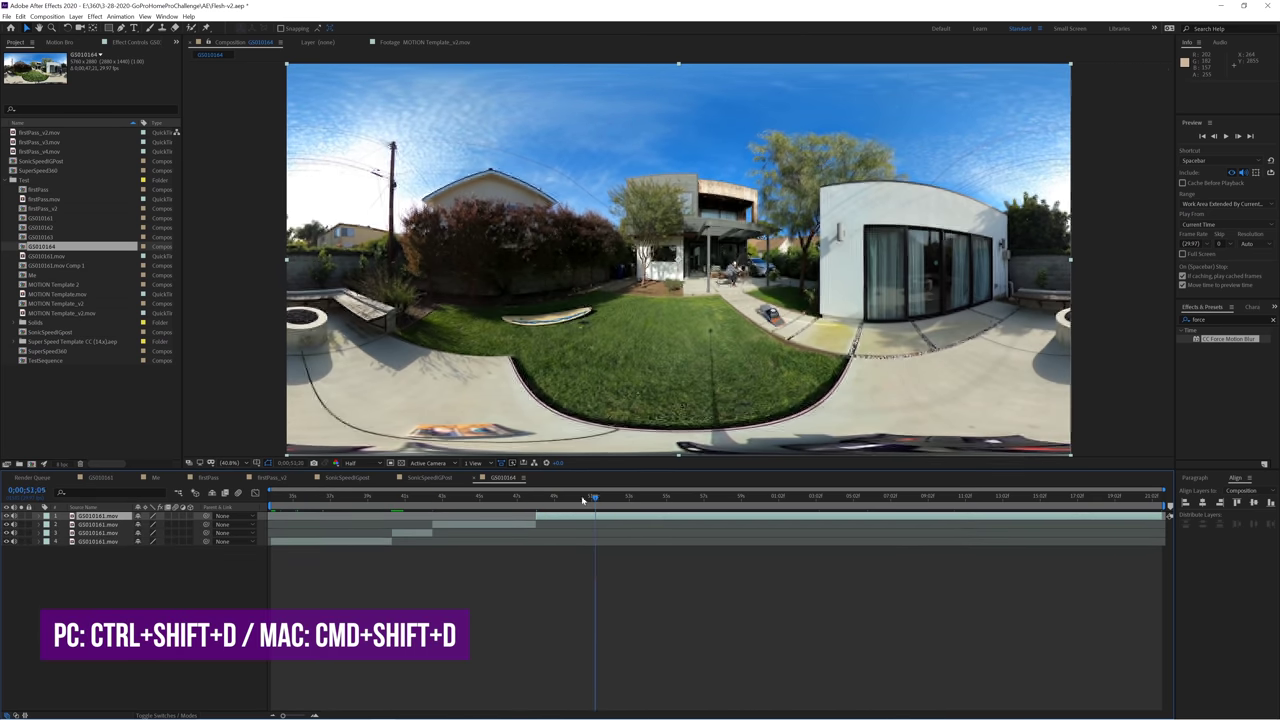
left_click(640, 496)
key("ctrl+shift+d")
left_click(778, 496)
key("ctrl+shift+d")
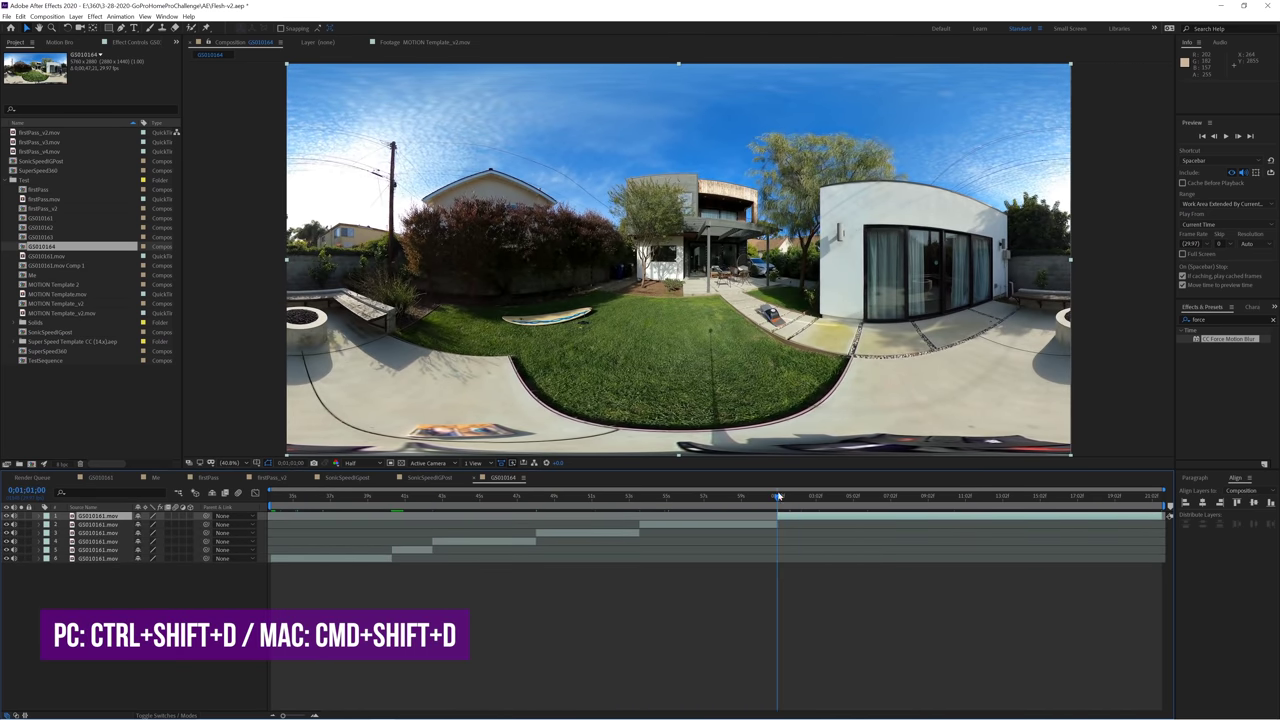
key("ctrl+shift+d")
left_click(950, 496)
key("ctrl+shift+d")
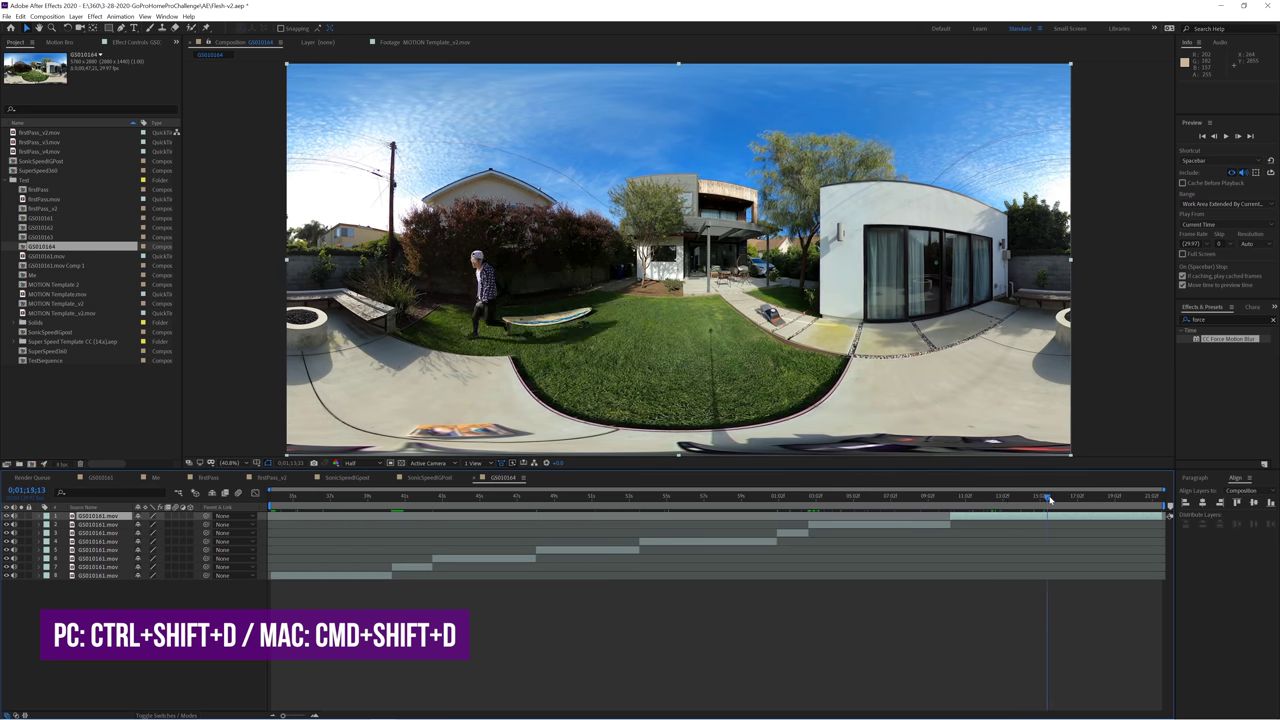
left_click(1005, 496)
key("ctrl+shift+d")
left_click(1040, 497)
key("ctrl+shift+d")
left_click(303, 496)
right_click(301, 594)
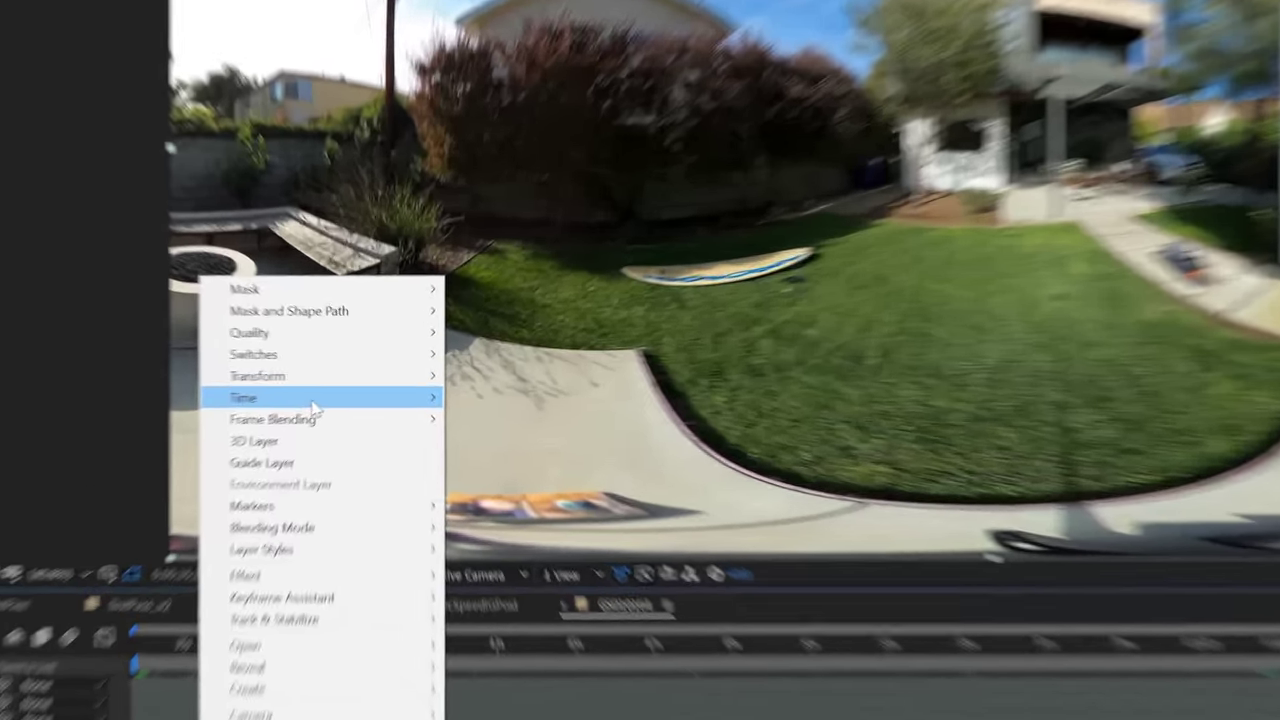
Time-stretch the ten clip layers by a factor of 10, then search Effects & Presets for 'cc fo'.
mouse_move(330, 378)
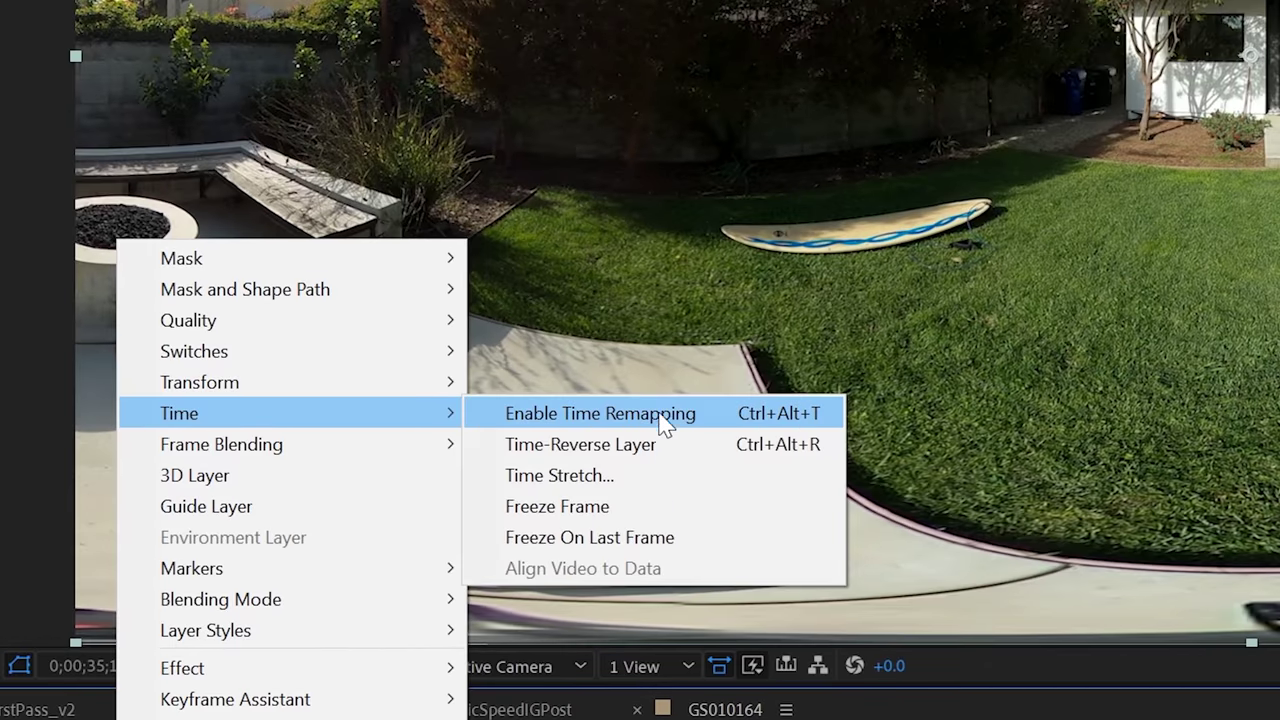
left_click(661, 477)
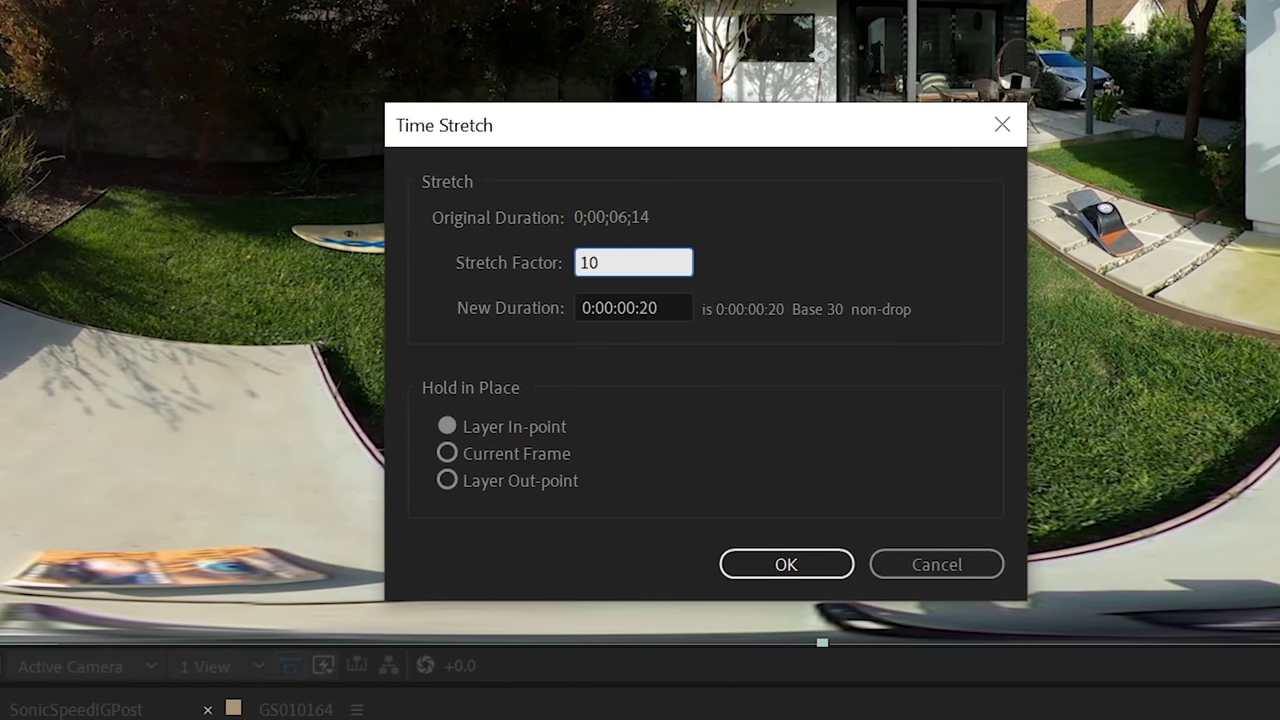
type("10")
left_click(786, 564)
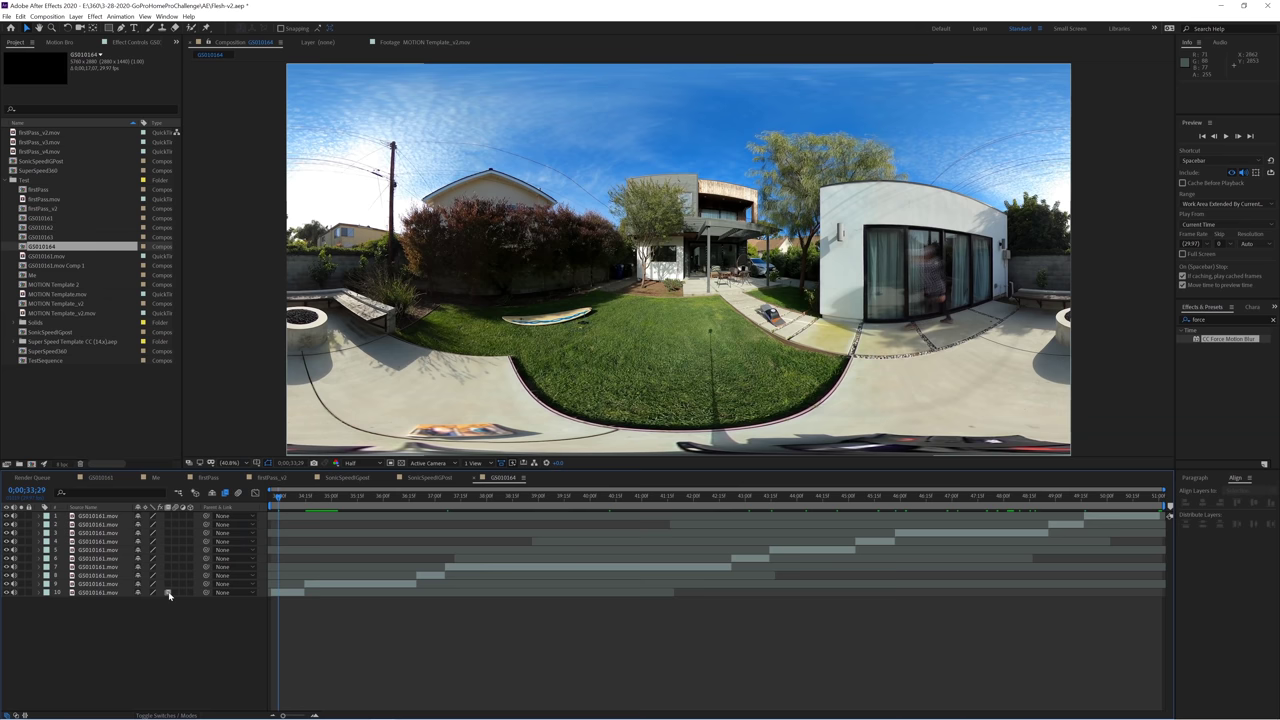
left_click(1215, 319)
type("cc fo")
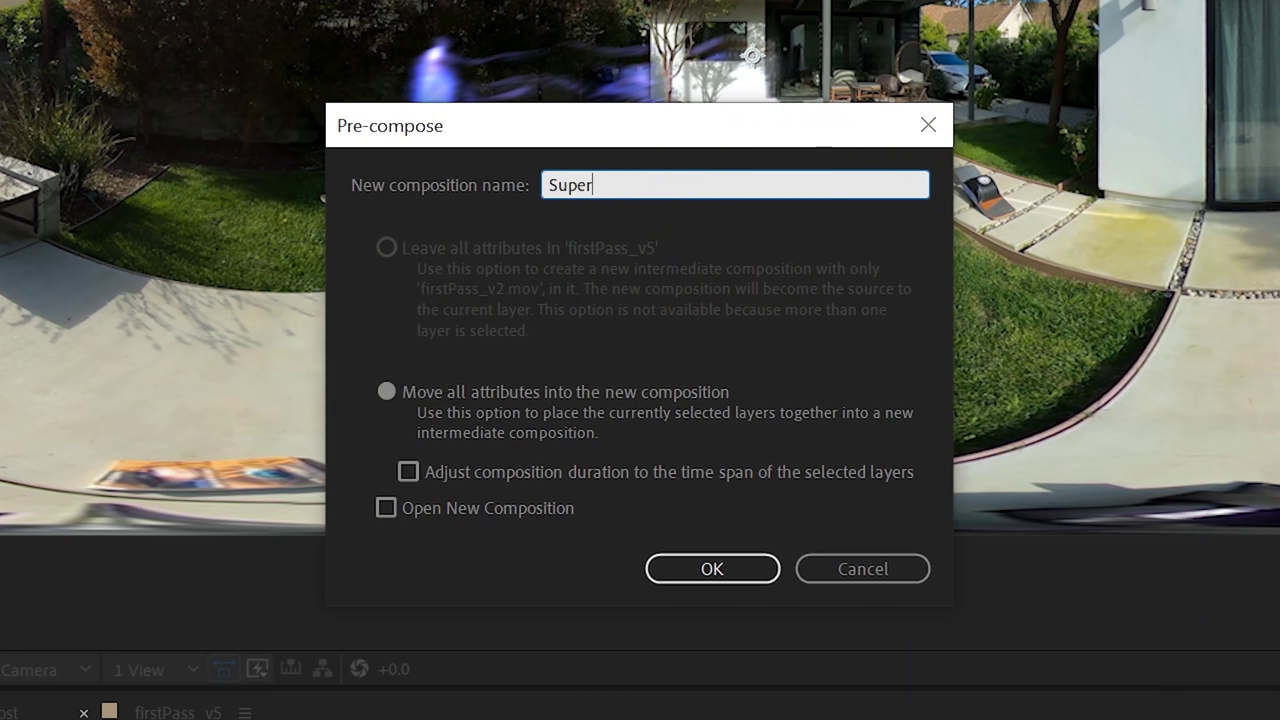
Confirm nesting the clips as SuperSpeed360, set Lens Curve to 70, and duplicate the Lighting layer.
left_click(730, 566)
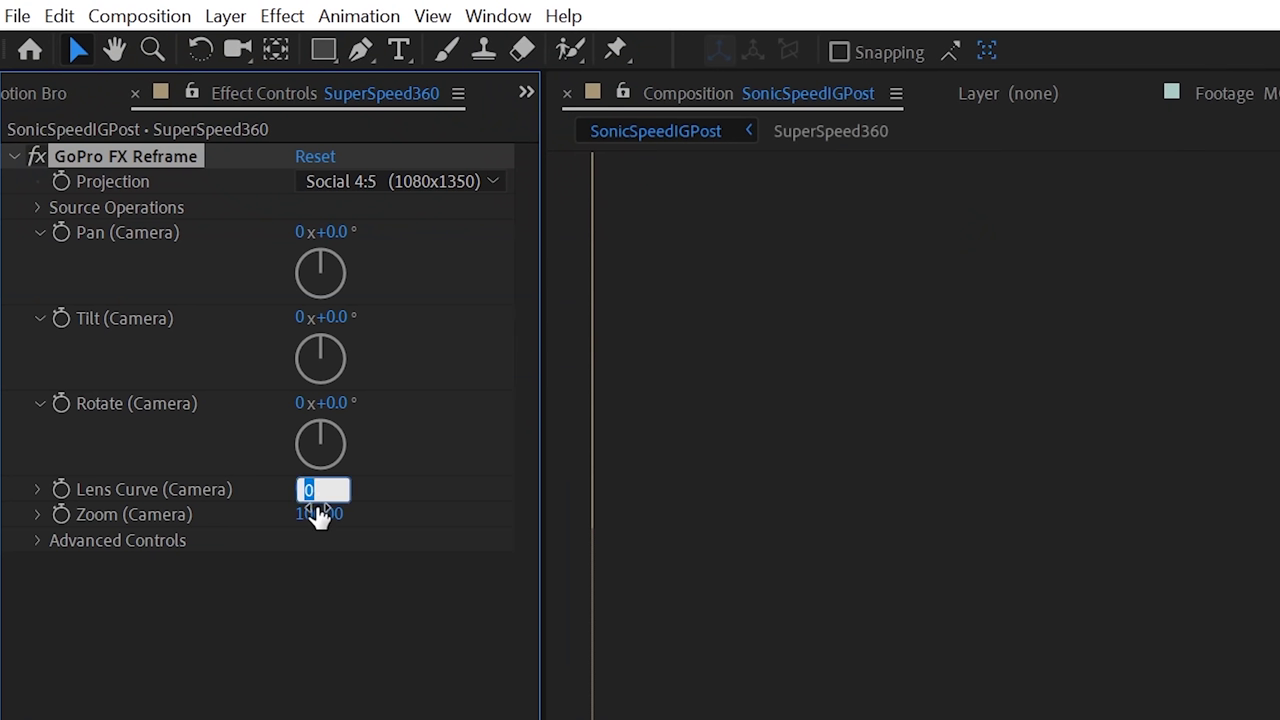
type("70")
key("Return")
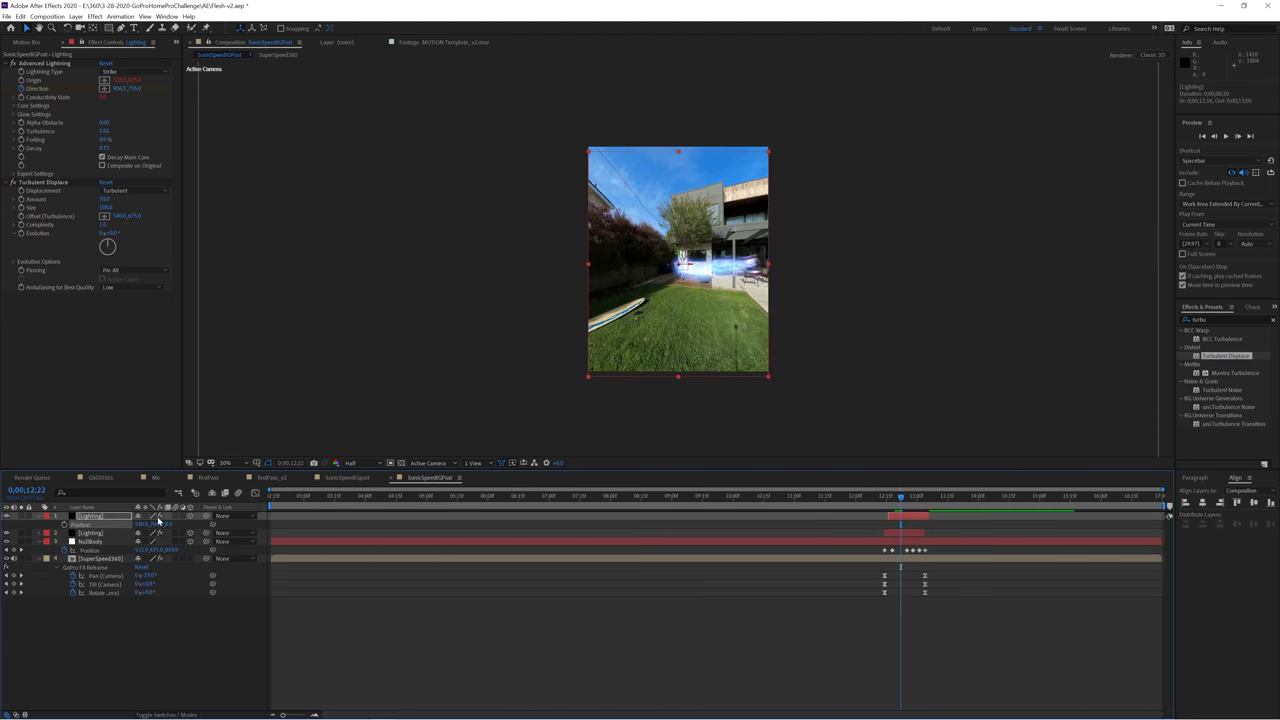
key("ctrl+d")
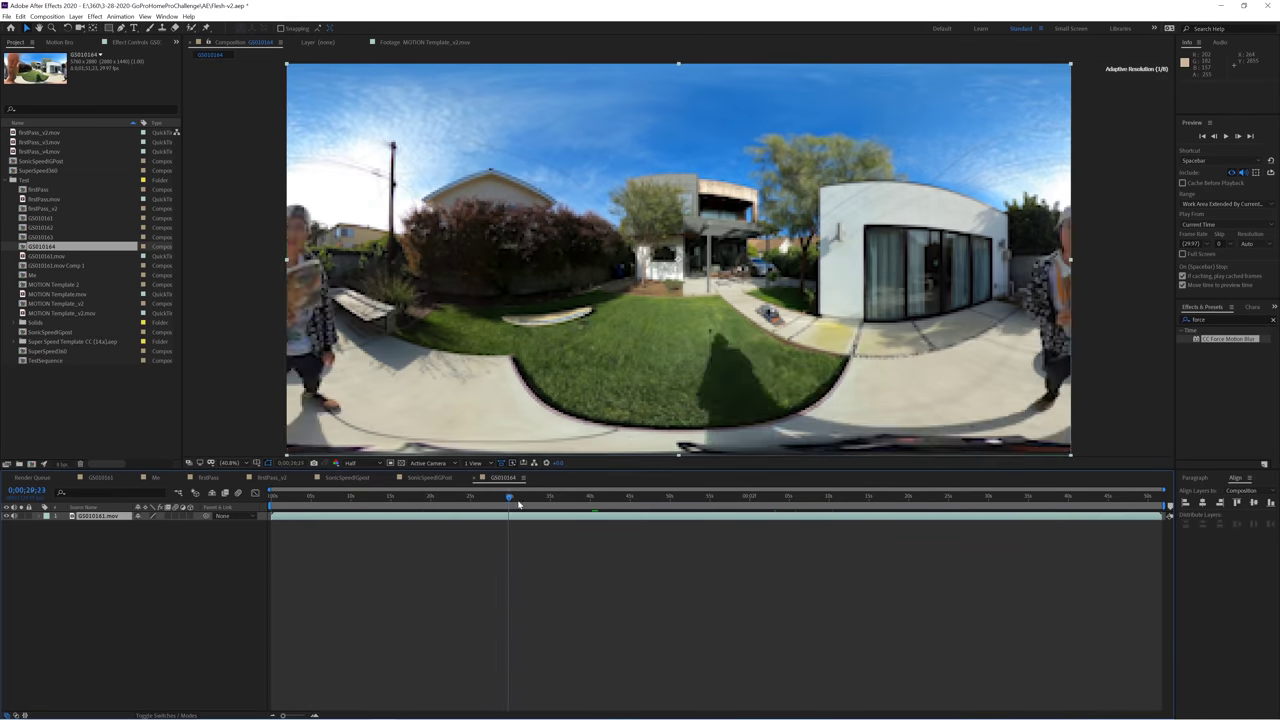
Set the work area around the runner's movement and trim the comp to it.
left_click_drag(538, 510, 920, 511)
key("n")
left_click(543, 496)
key("b")
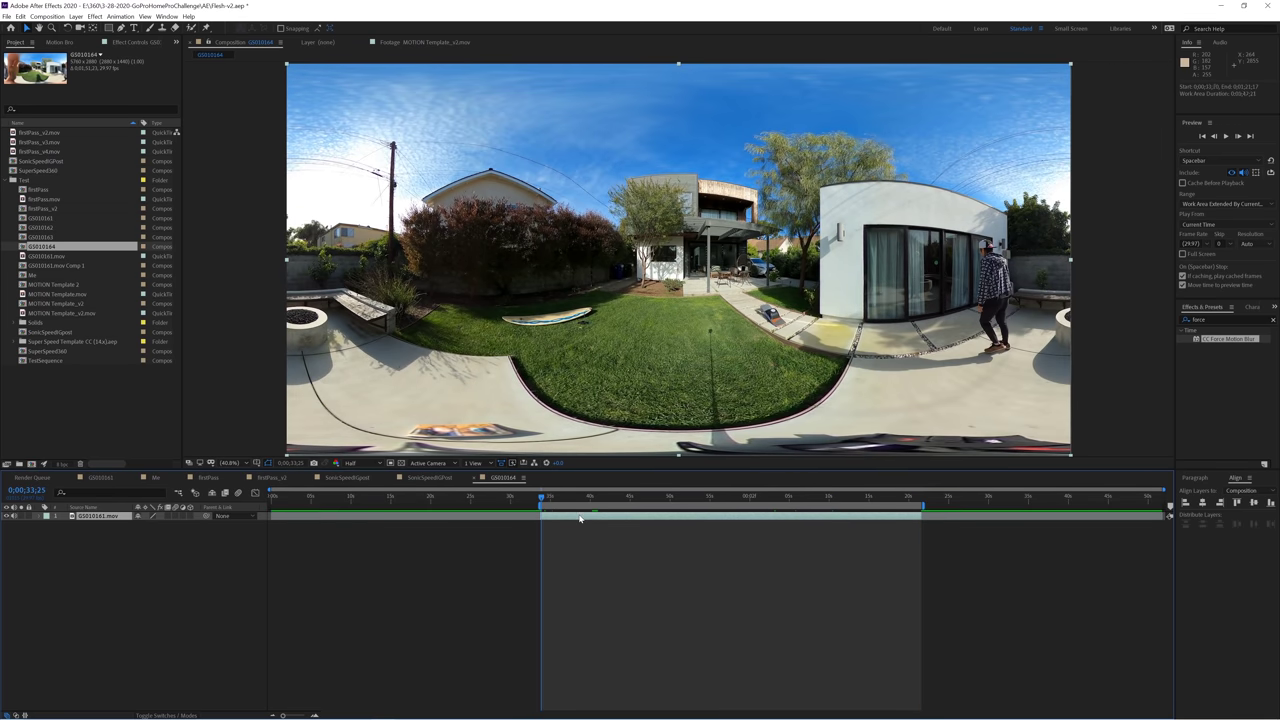
right_click(557, 506)
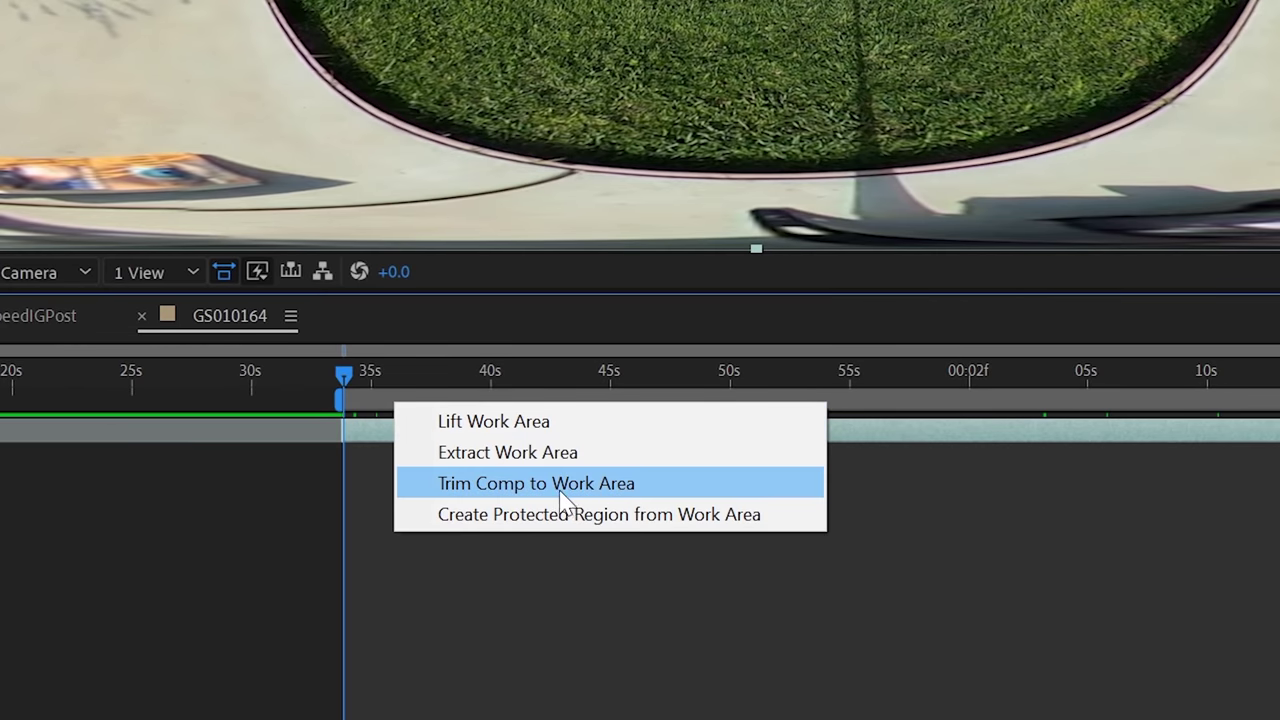
left_click(561, 493)
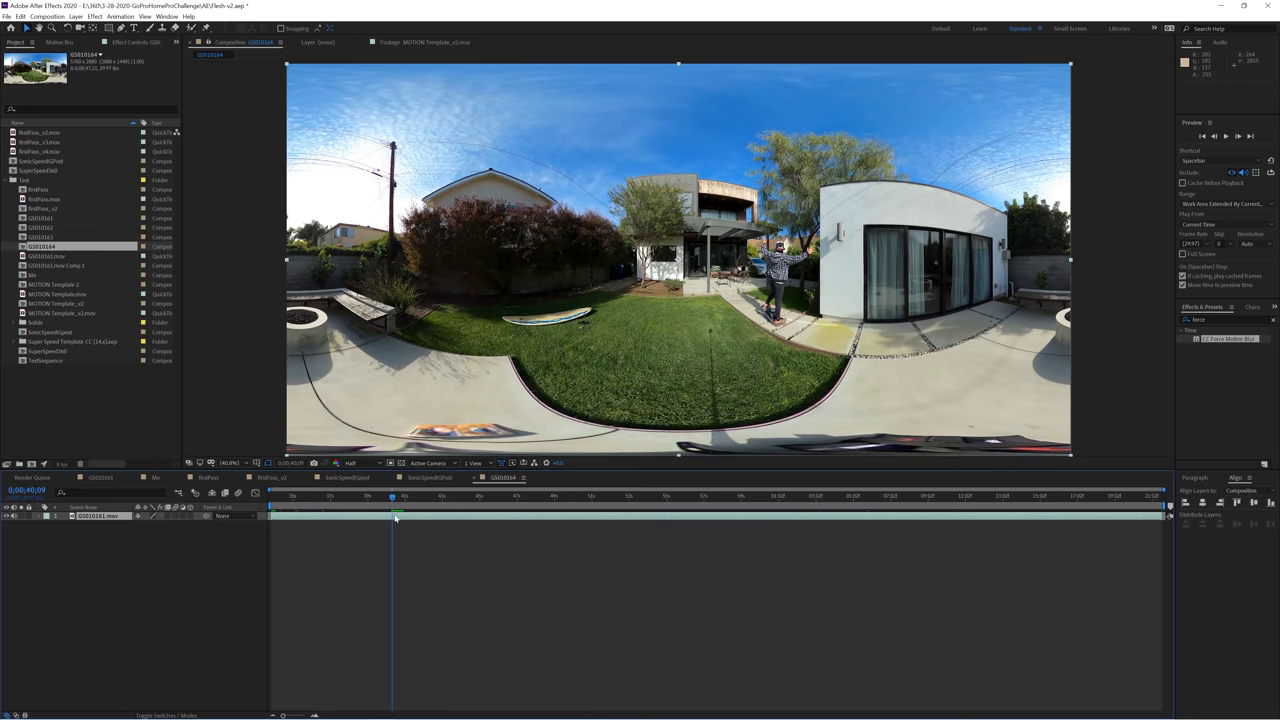
Split the GS010161.mov clip at successive cut points into ten back-to-back layers.
key("ctrl+shift+d")
left_click(432, 496)
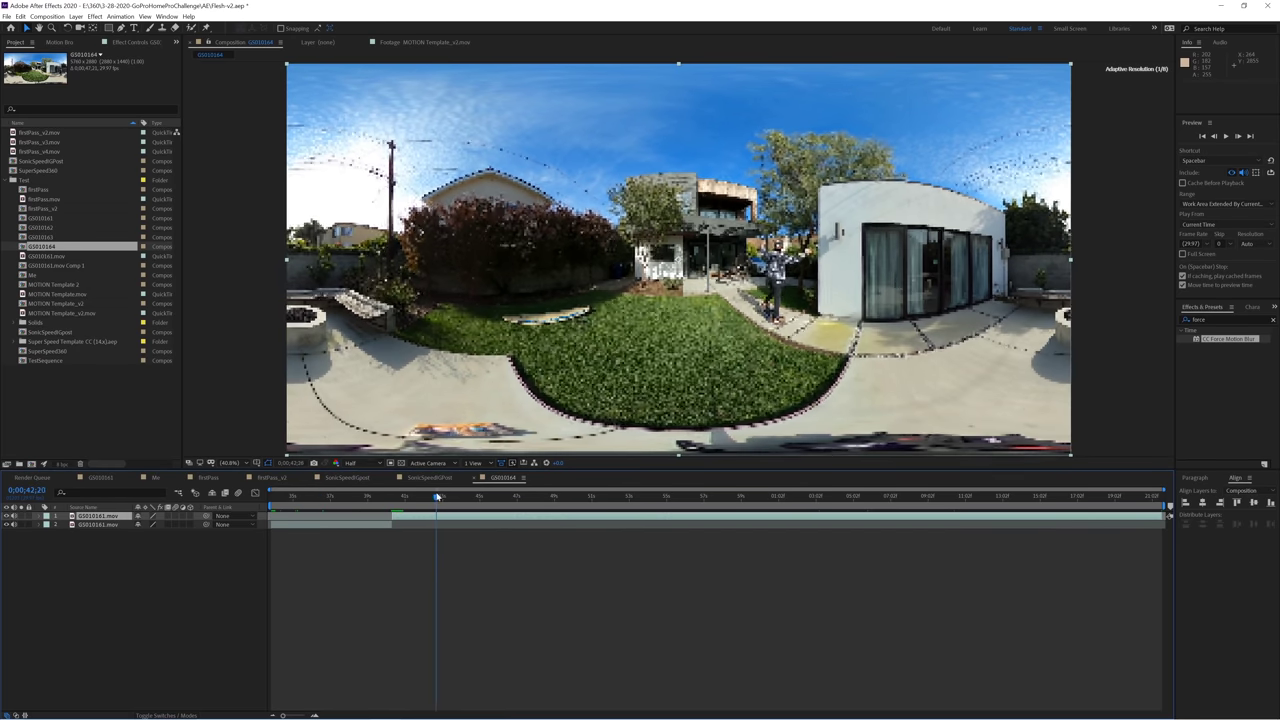
key("ctrl+shift+d")
left_click(537, 496)
key("ctrl+shift+d")
left_click(624, 496)
left_click(637, 497)
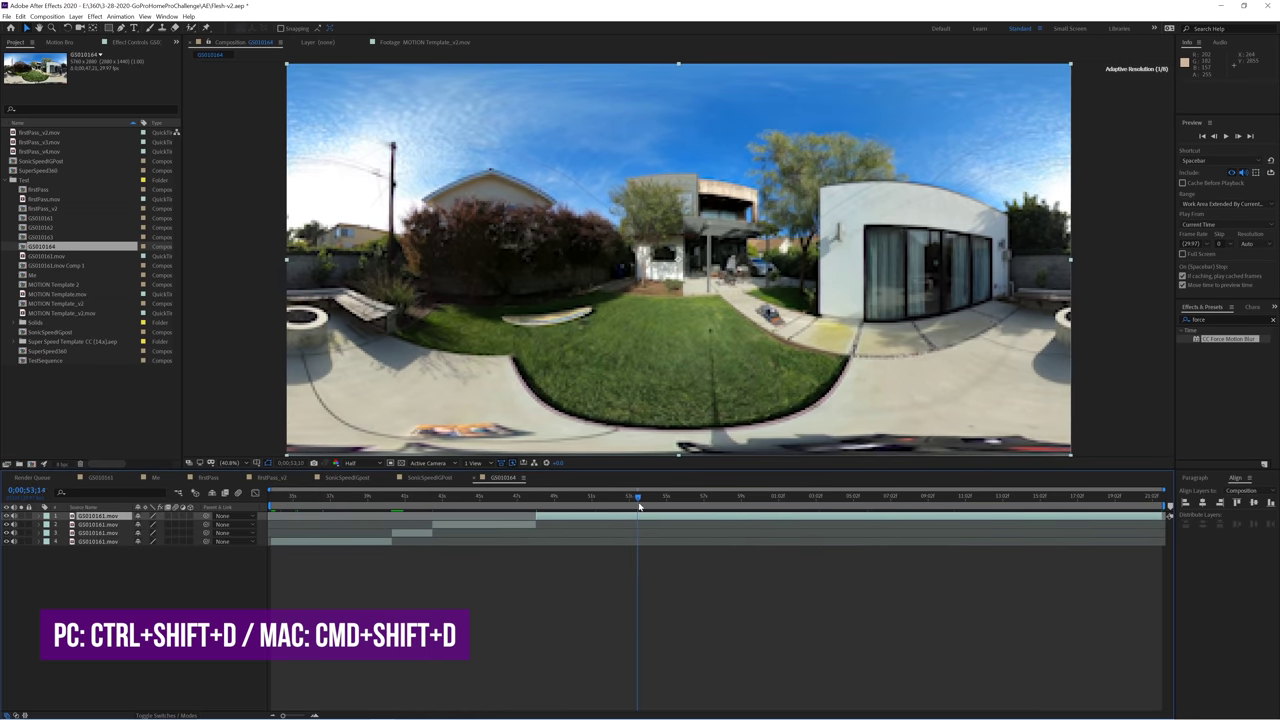
key("ctrl+shift+d")
left_click(725, 497)
left_click(789, 497)
key("ctrl+shift+d")
left_click(800, 497)
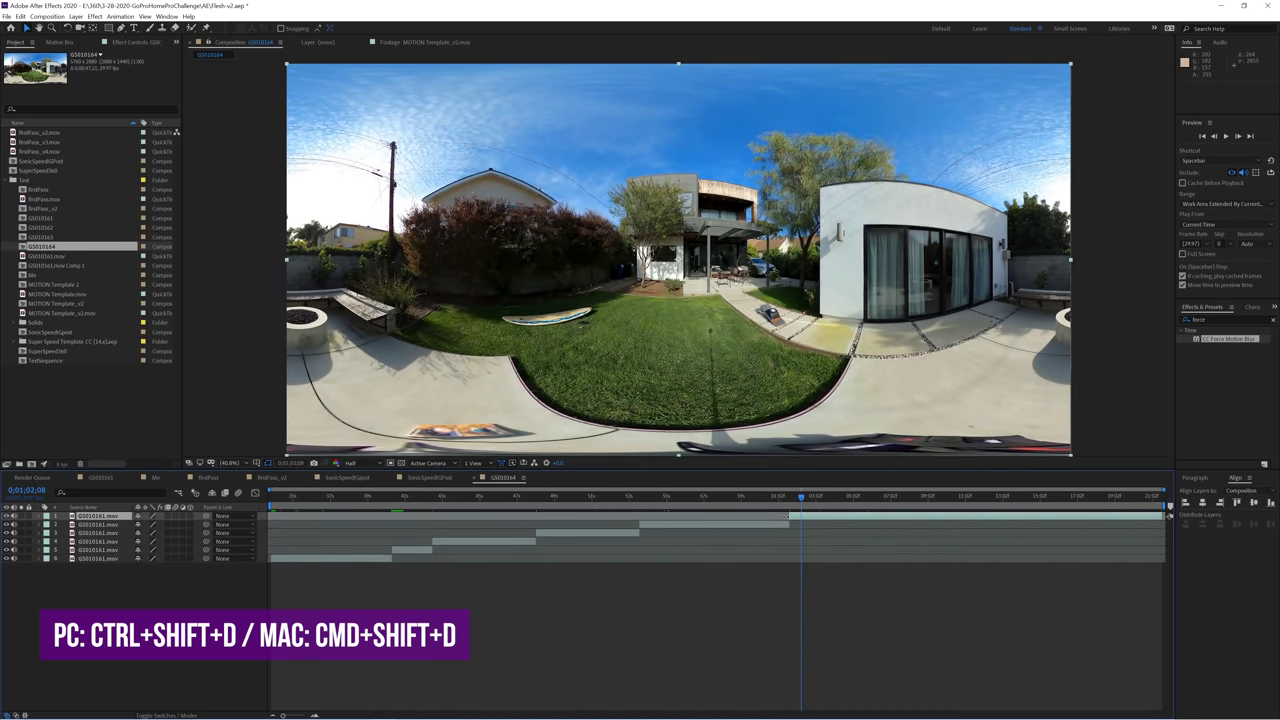
left_click(808, 497)
key("ctrl+shift+d")
left_click(992, 497)
left_click(950, 497)
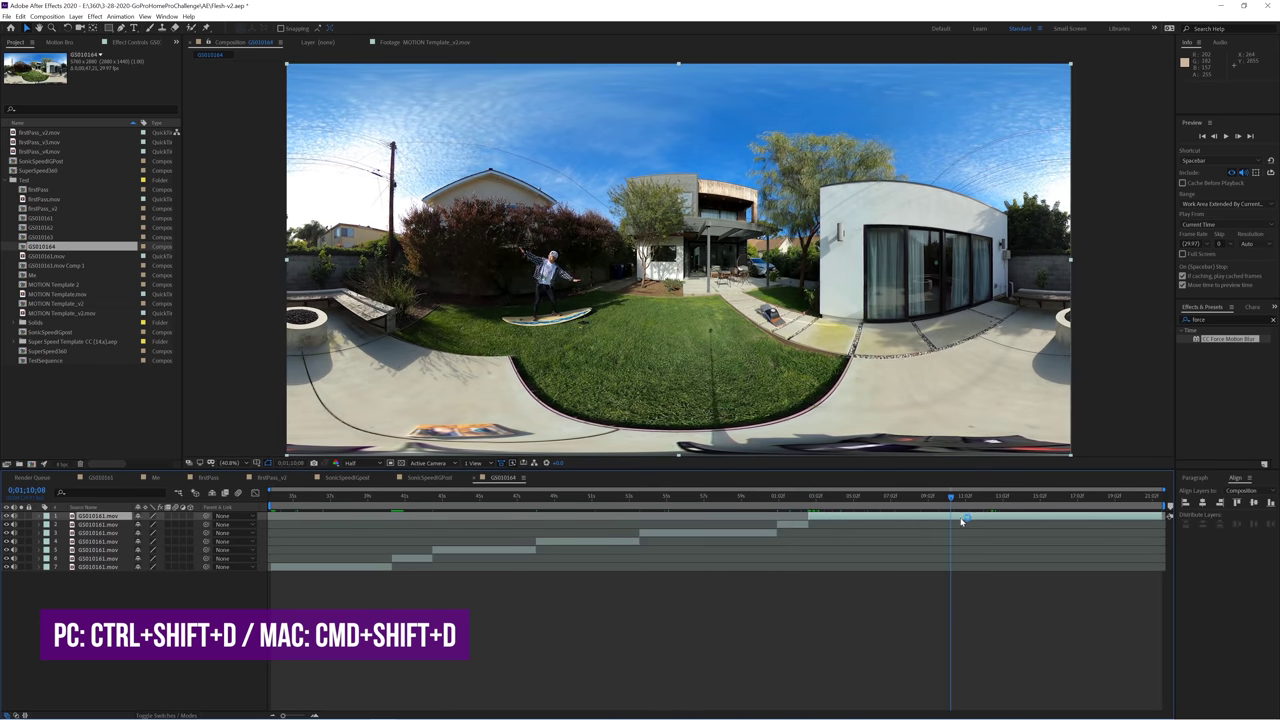
key("ctrl+shift+d")
left_click(1005, 497)
key("ctrl+shift+d")
left_click(1135, 497)
key("ctrl+shift+d")
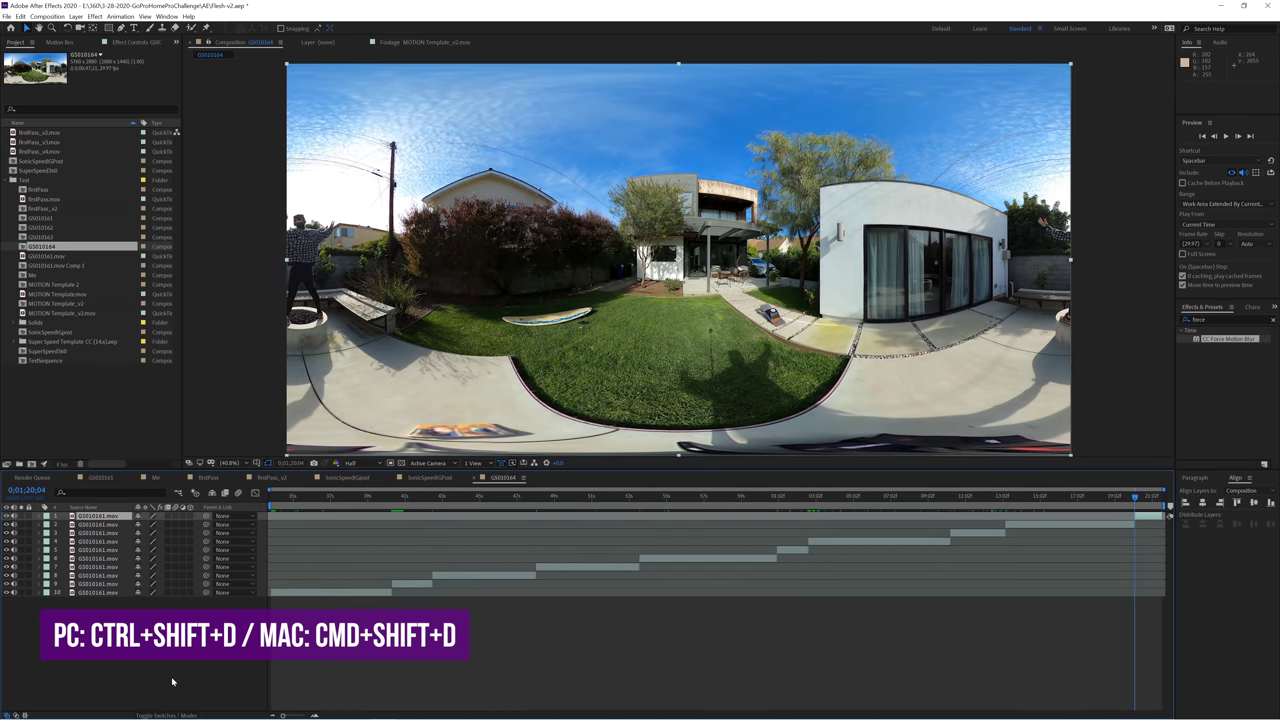
left_click(302, 592)
Bring up Time Stretch settings for the selected GS010161.mov clip layers.
right_click(302, 594)
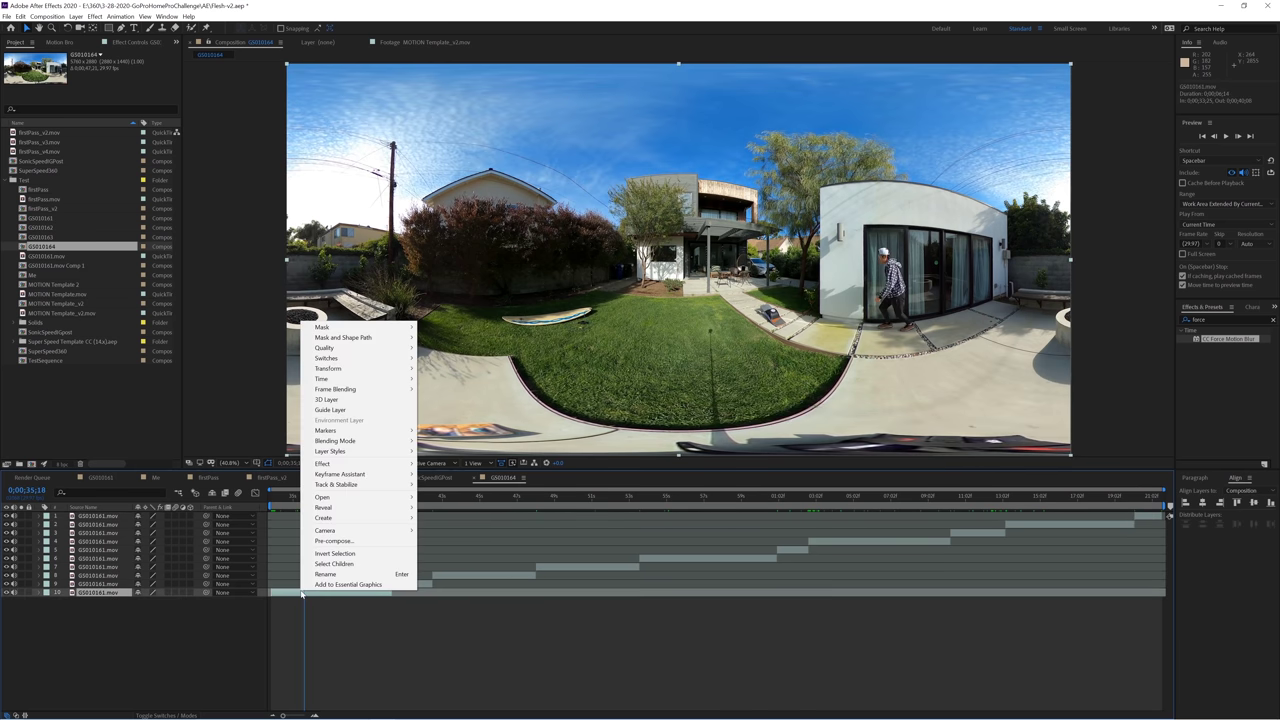
mouse_move(355, 382)
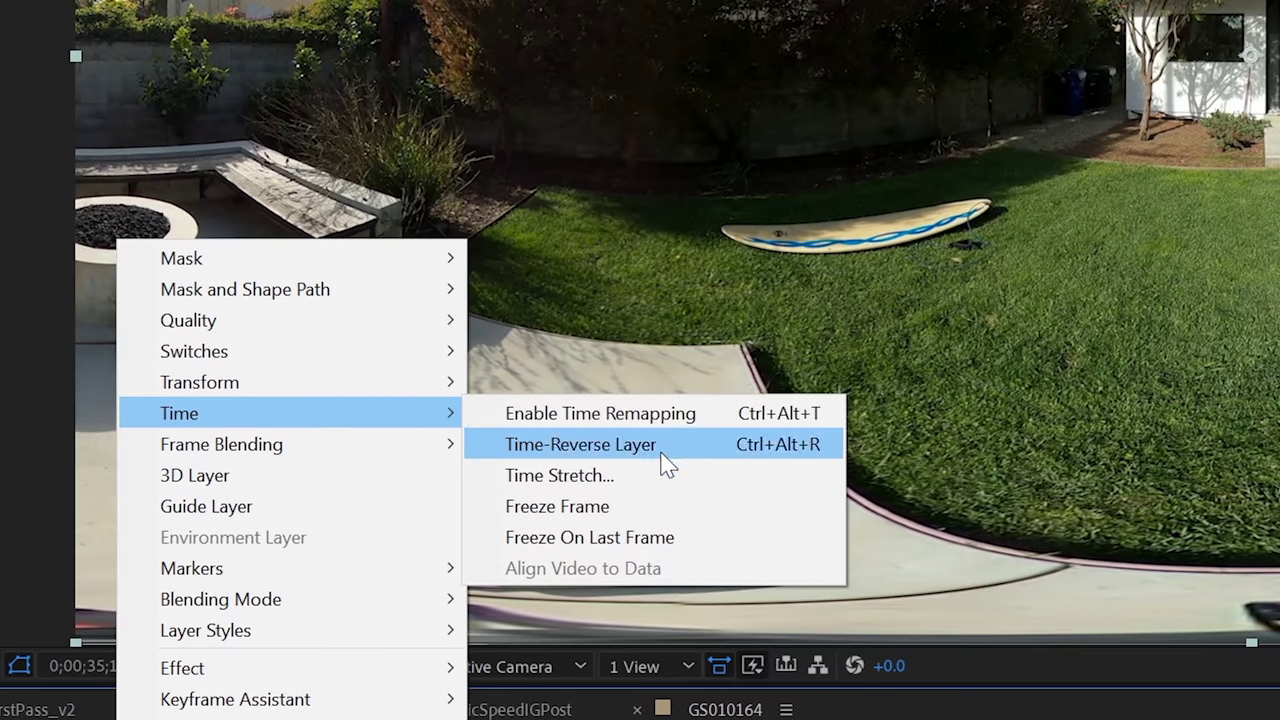
left_click(662, 478)
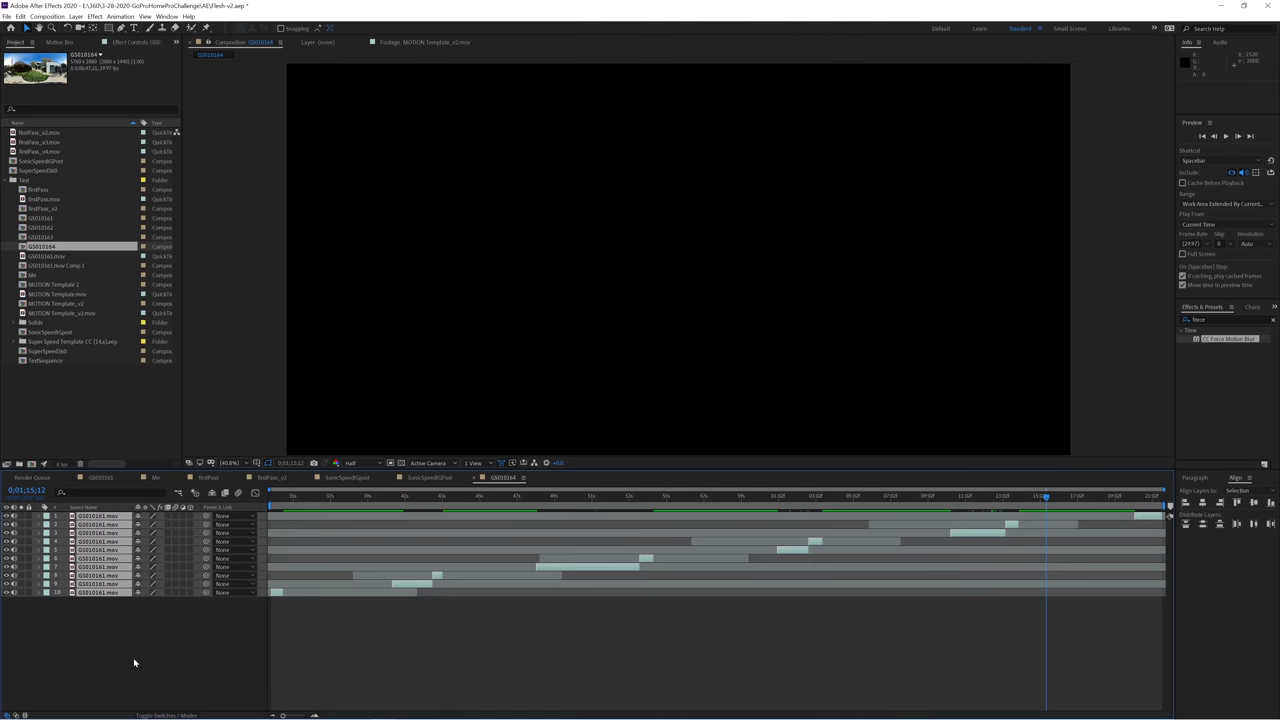
Sequence the ten clip layers end to end with Keyframe Assistant > Sequence Layers.
left_click(130, 17)
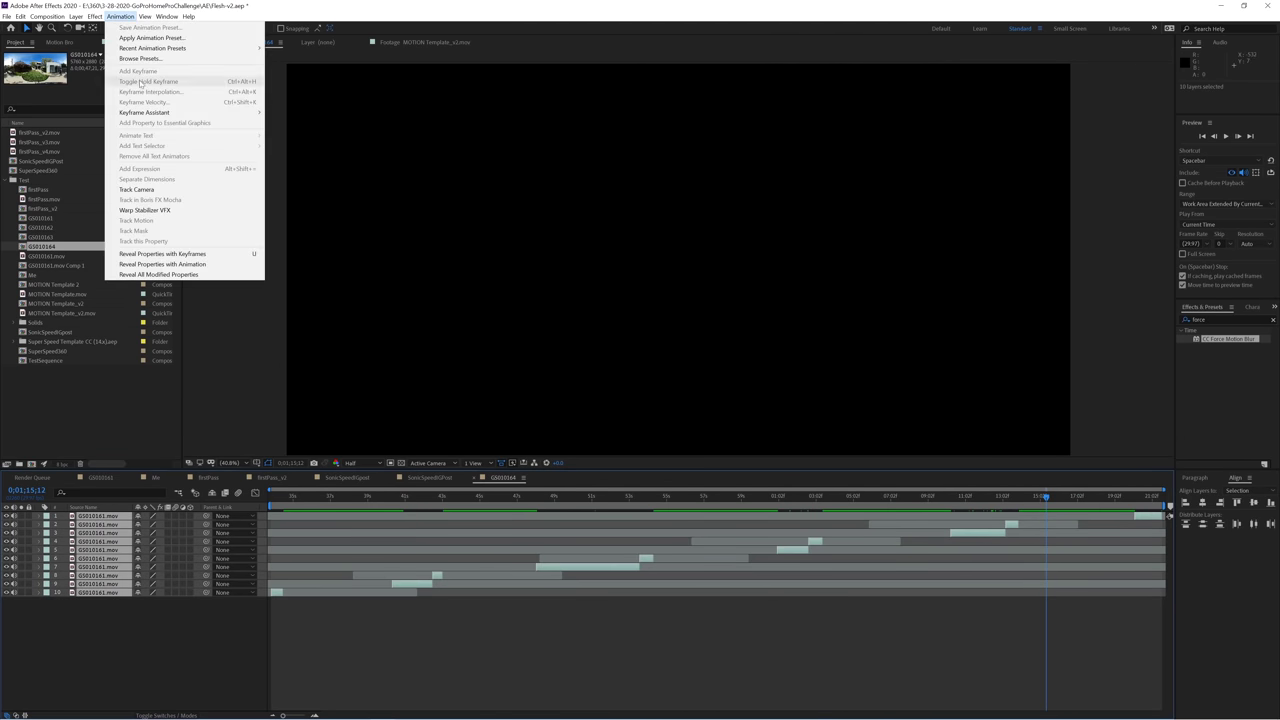
mouse_move(128, 113)
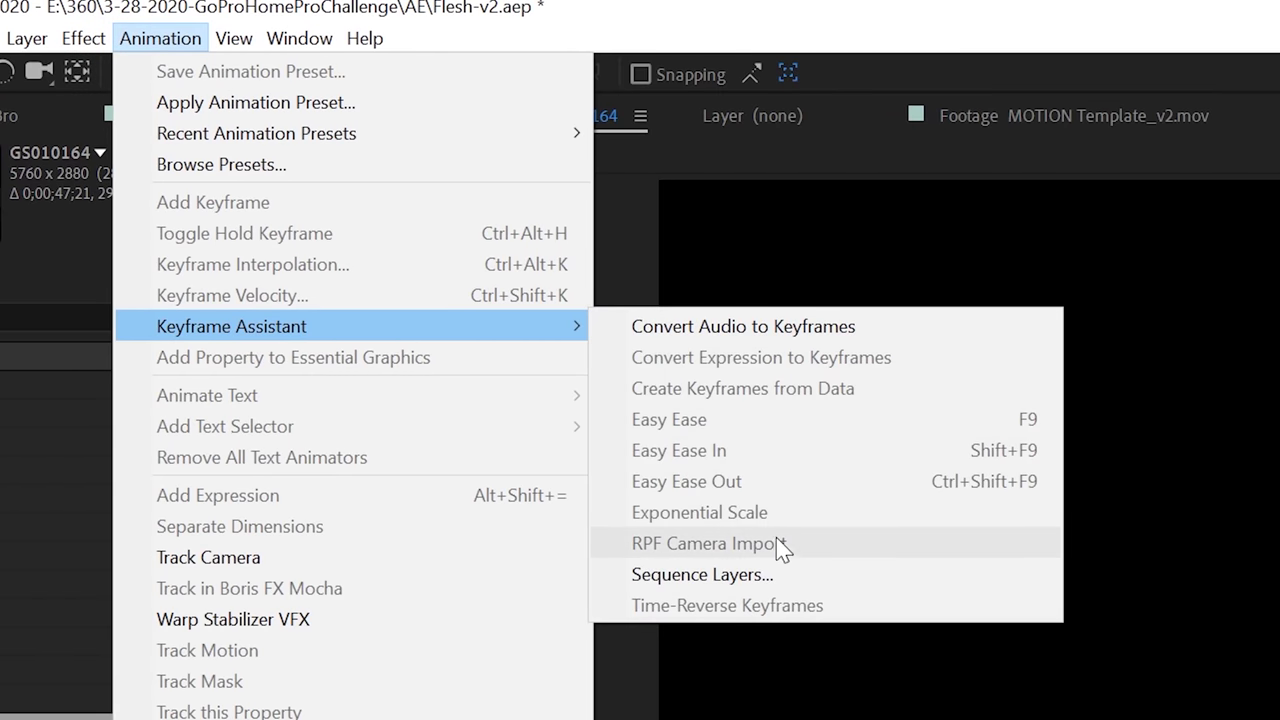
left_click(757, 575)
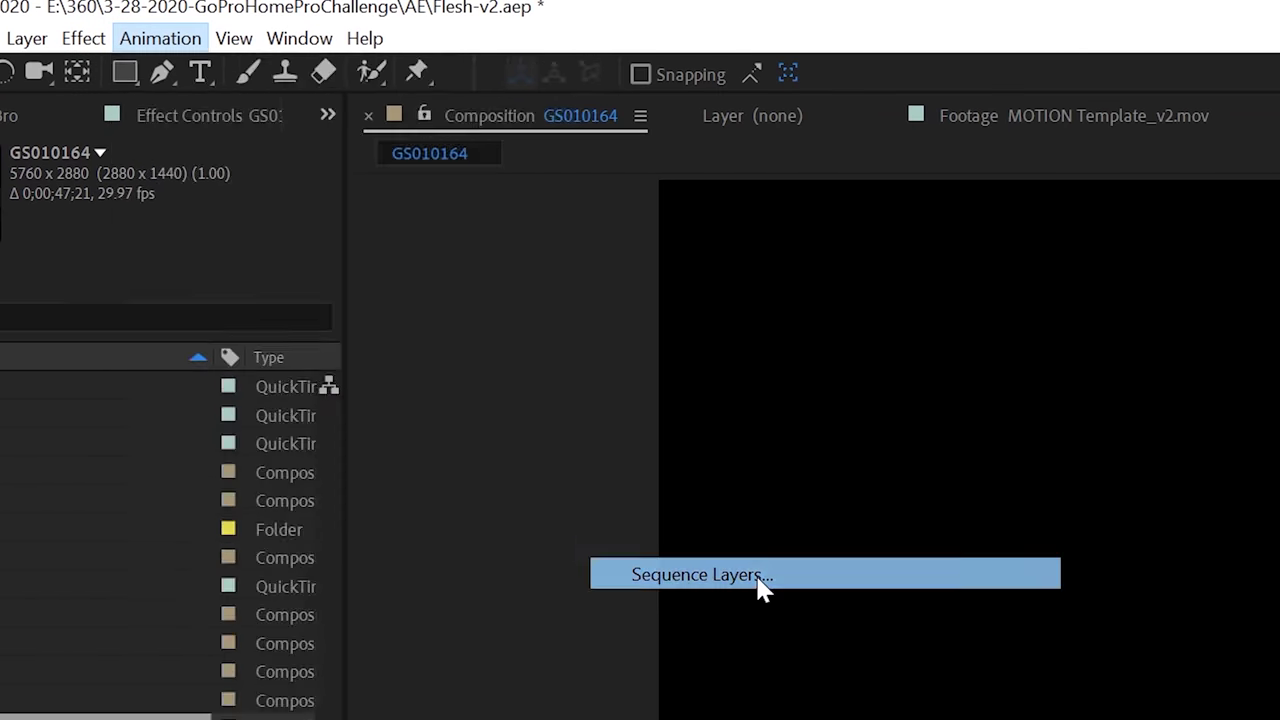
left_click(652, 392)
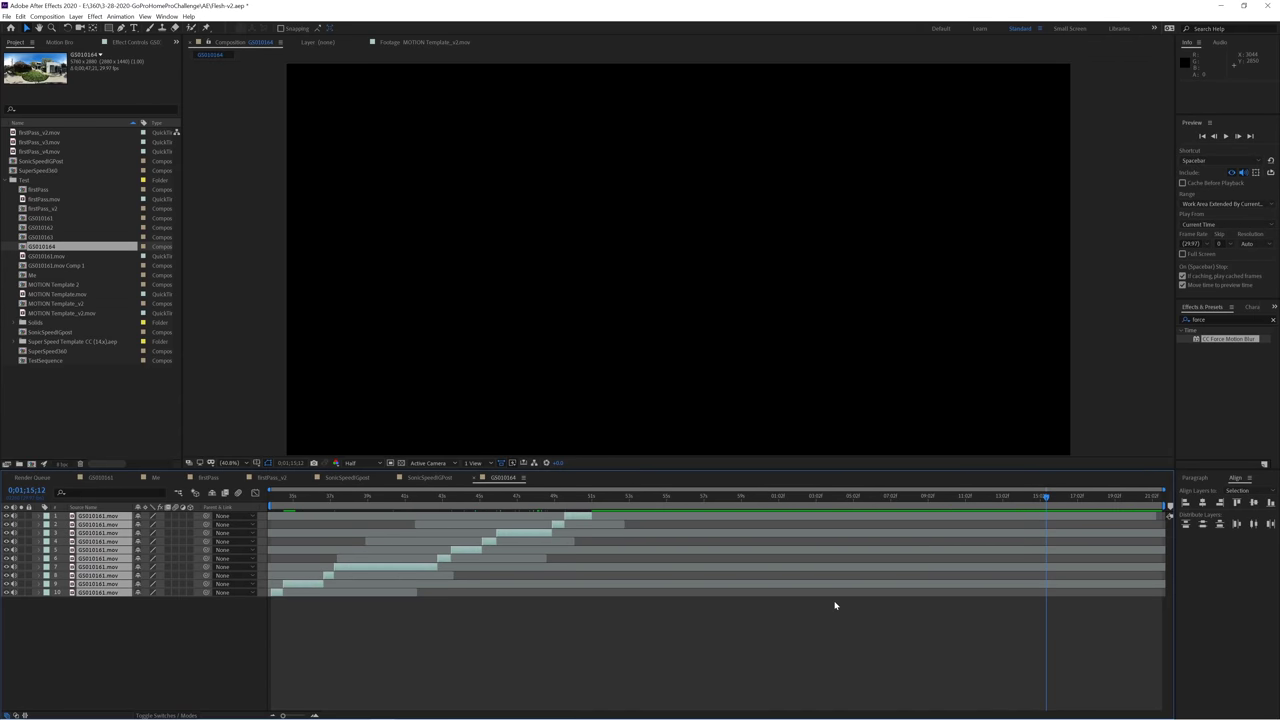
left_click_drag(592, 500, 557, 500)
key("equal")
key("equal")
key("equal")
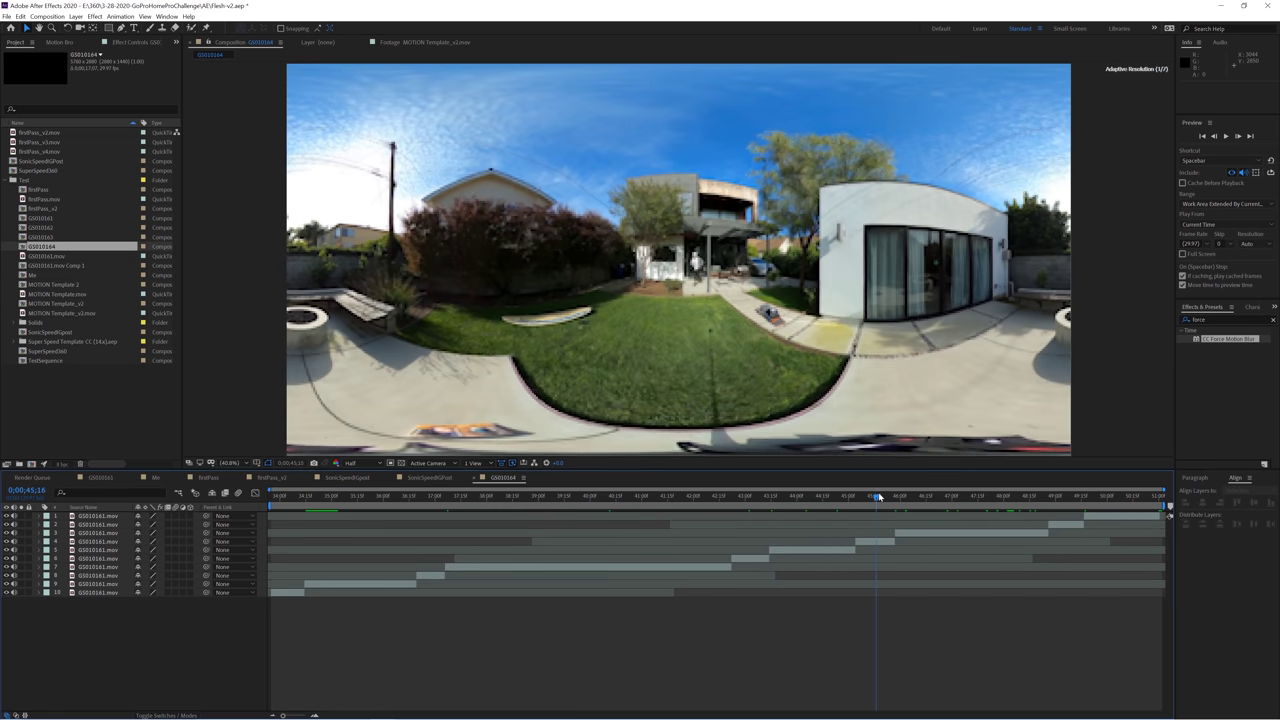
left_click(291, 506)
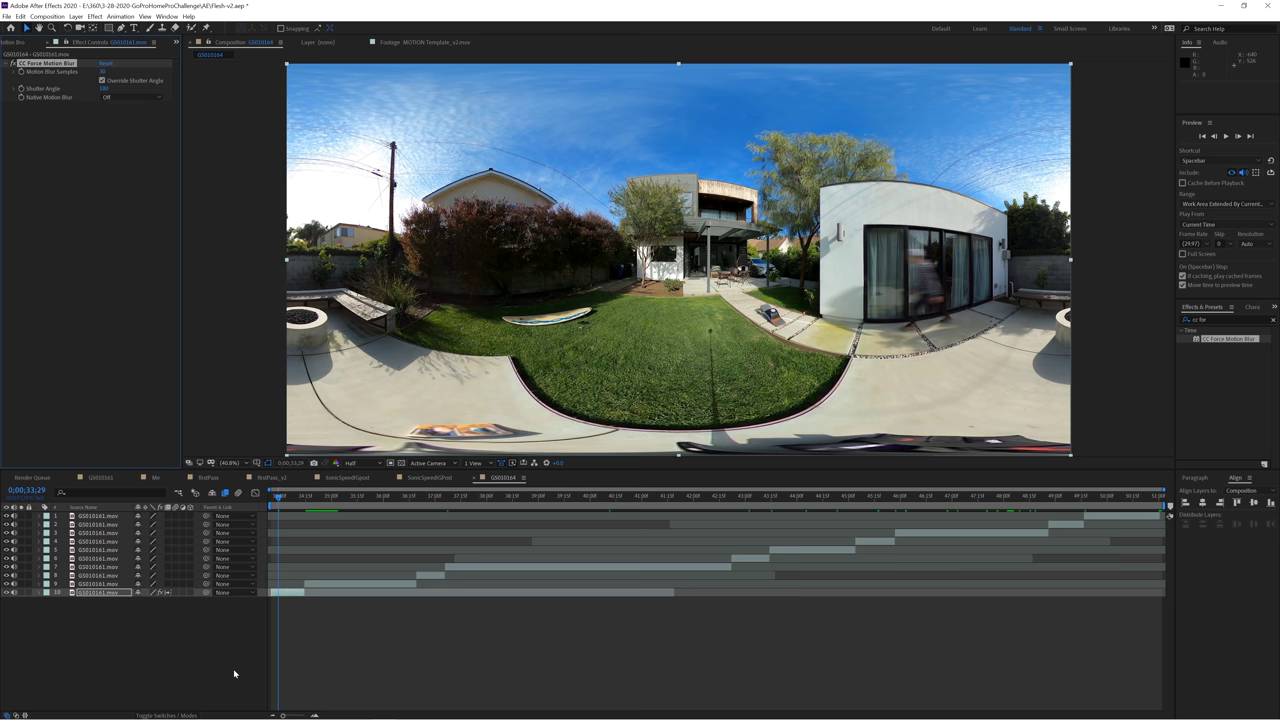
Turn off motion blur and apply the Echo effect to the GS010161.mov layer.
left_click(13, 63)
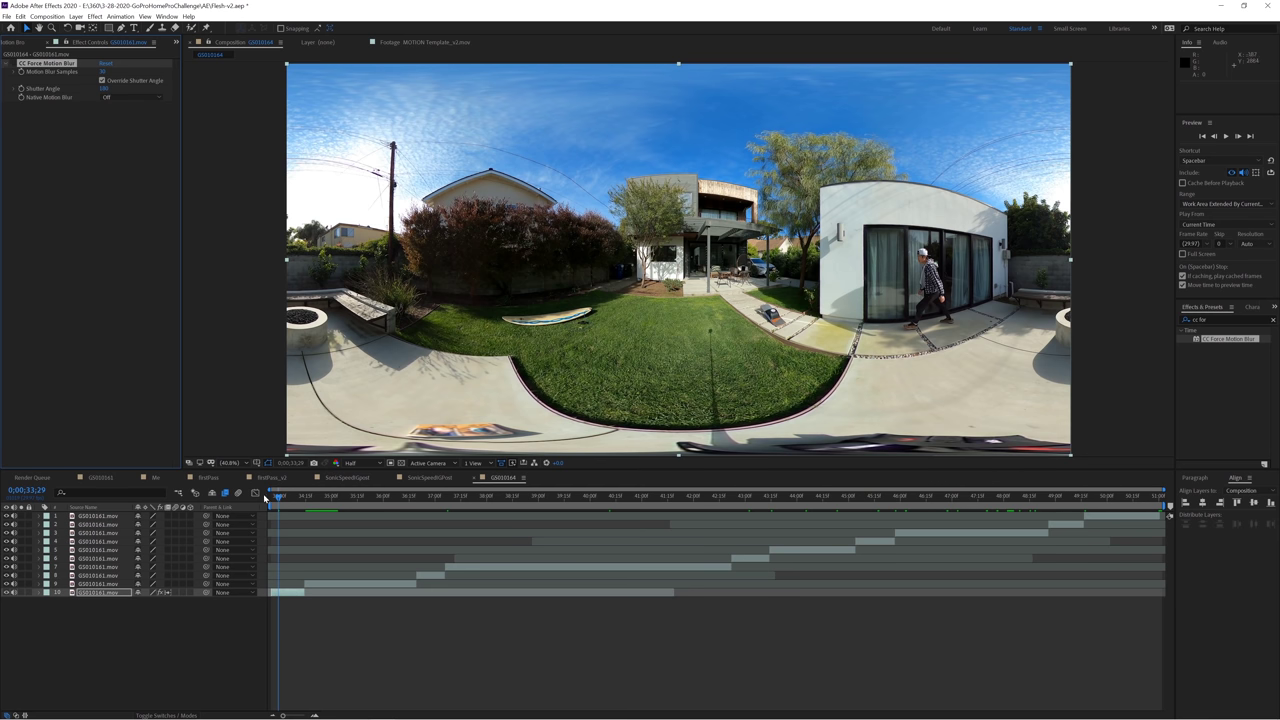
left_click(1273, 319)
type("echo")
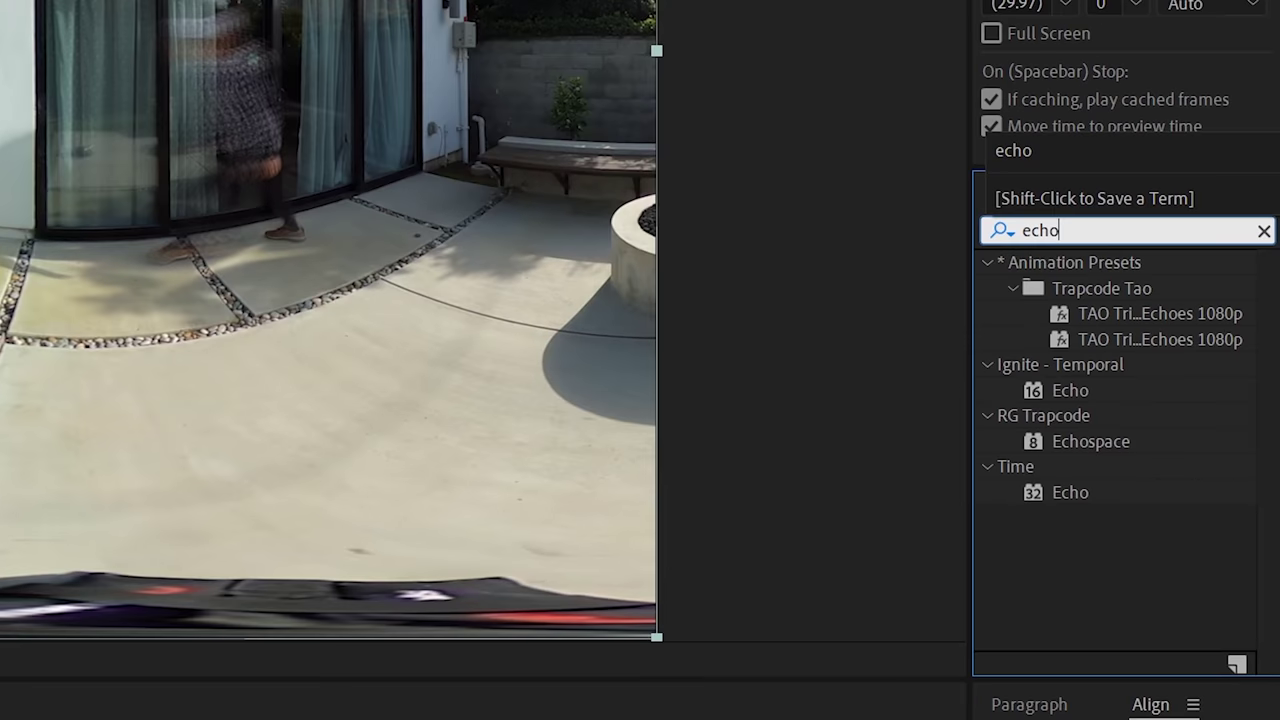
double_click(1070, 492)
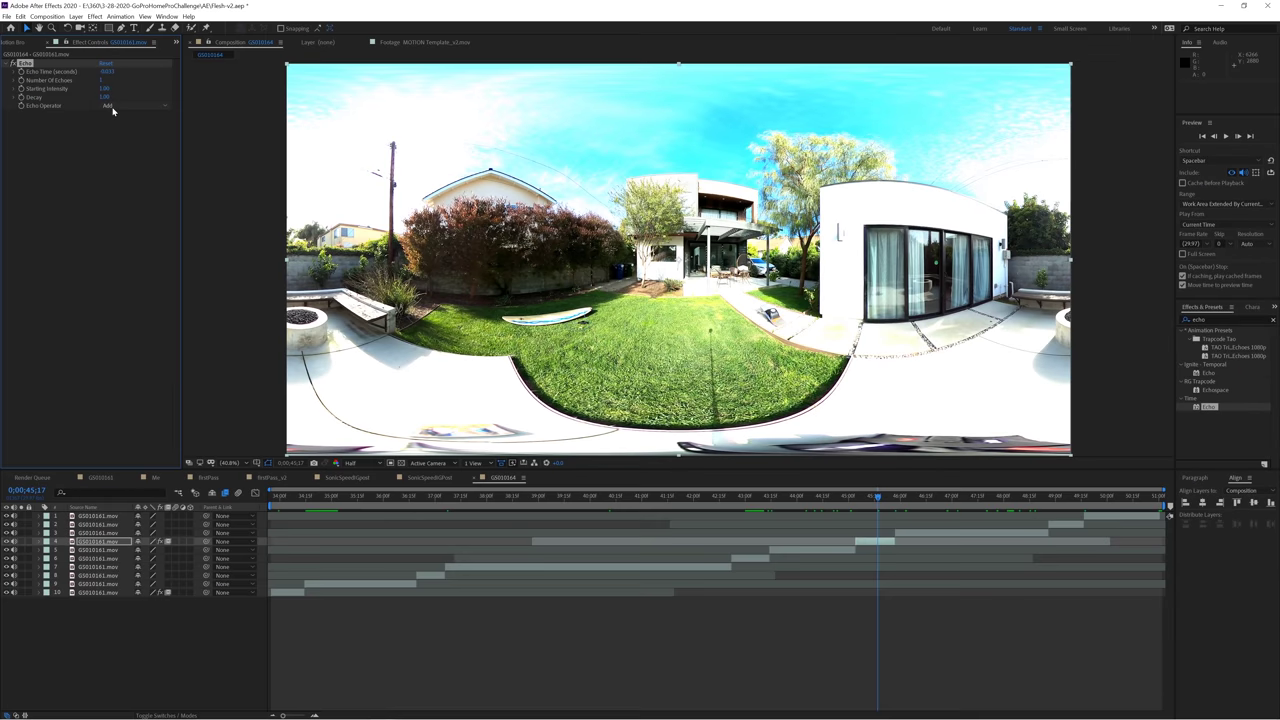
Set Echo Operator to Maximum and Echo Time to 1/10 second.
left_click(110, 105)
left_click(125, 127)
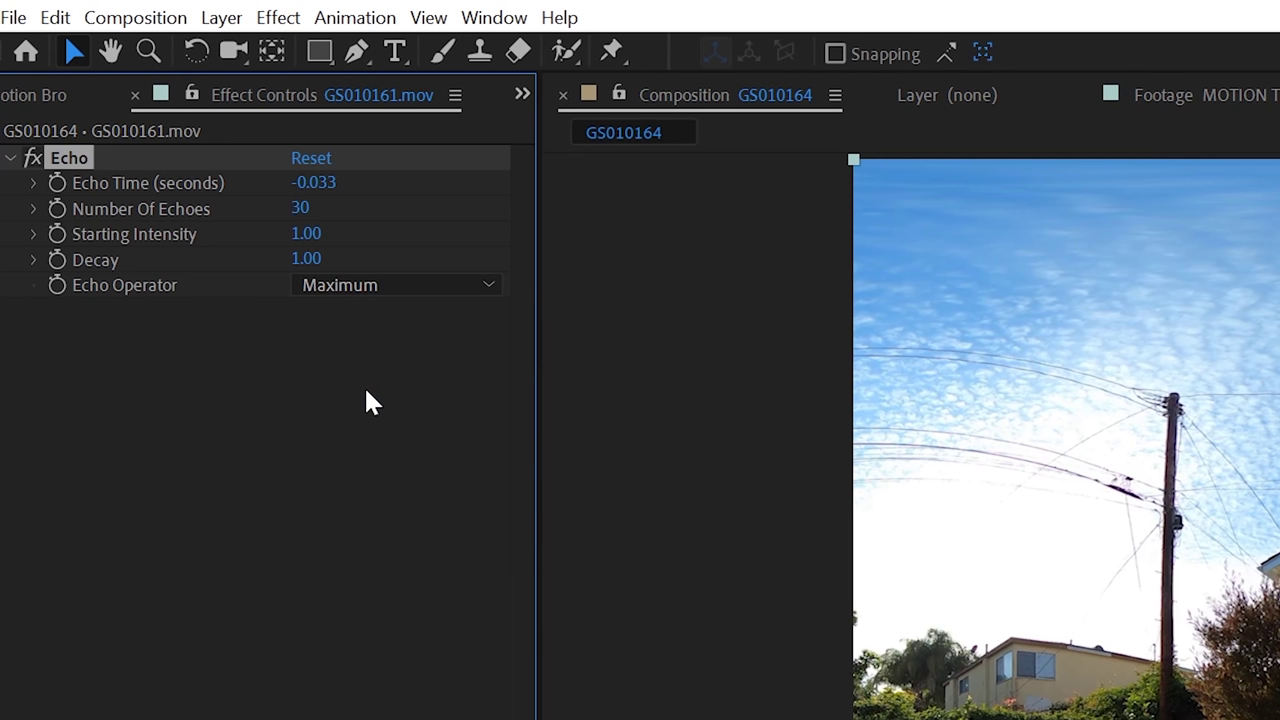
left_click(313, 183)
type("1/10")
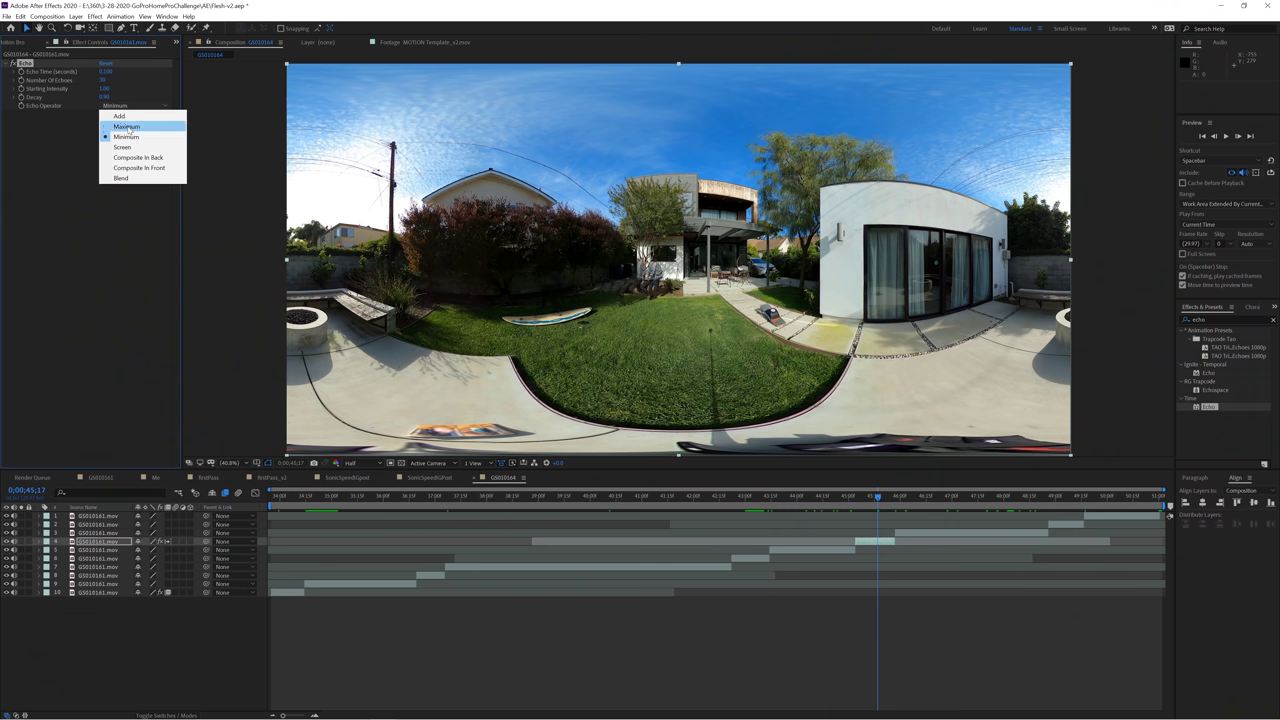
Compare Minimum against Maximum as the Echo Operator, settling back on Maximum.
left_click(143, 126)
left_click(140, 106)
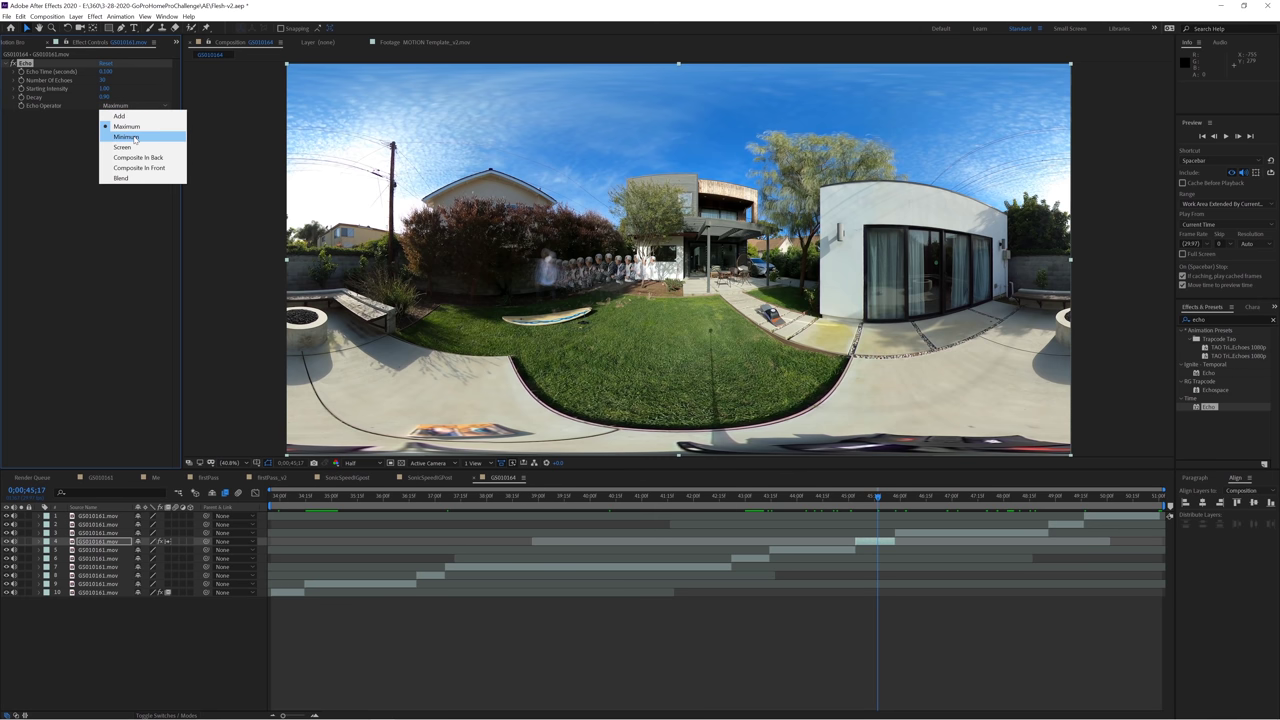
left_click(128, 136)
left_click(141, 107)
left_click(143, 126)
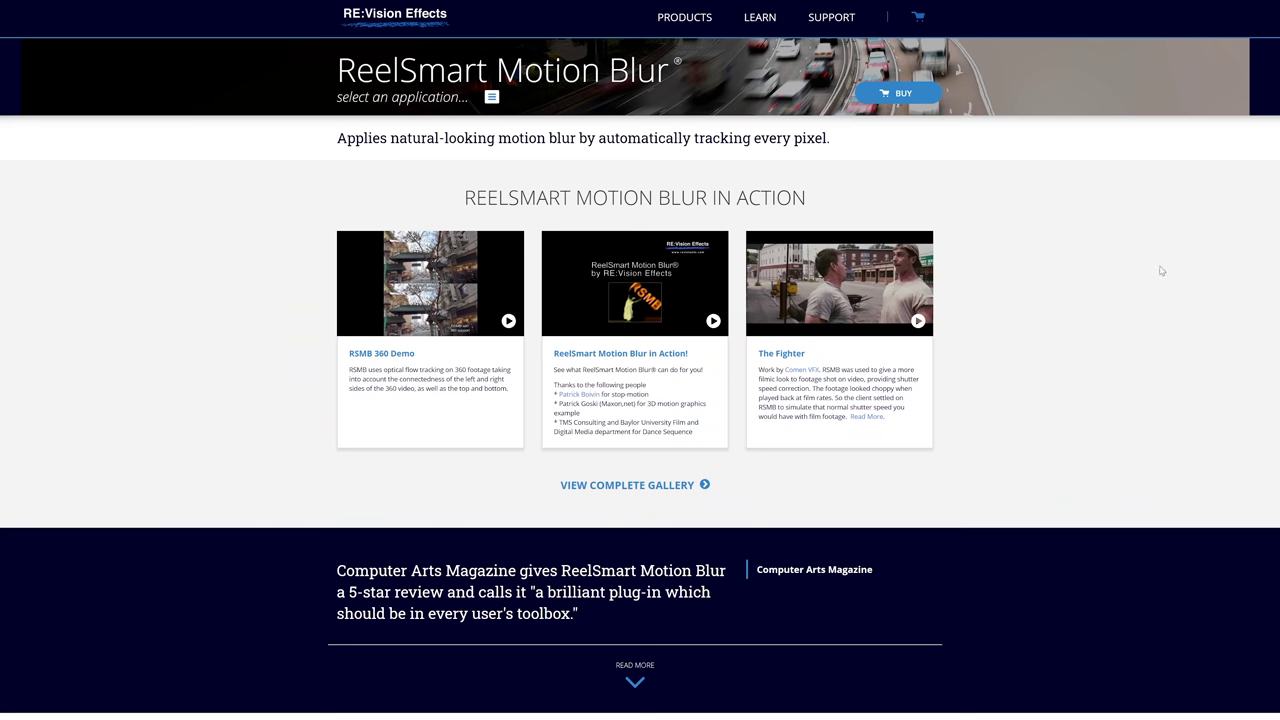
Scroll through the ReelSmart Motion Blur product page, then return to After Effects.
scroll(1161, 270, "down", 5)
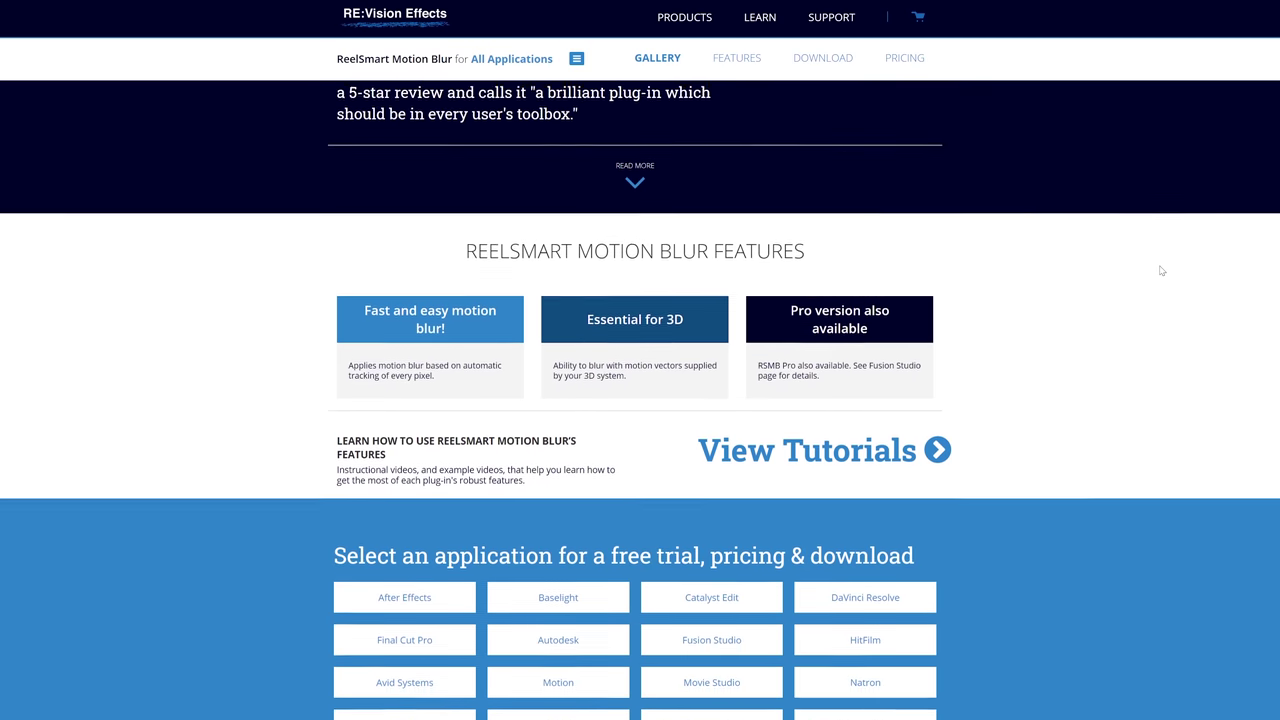
scroll(1161, 270, "down", 2)
scroll(1161, 270, "up", 4)
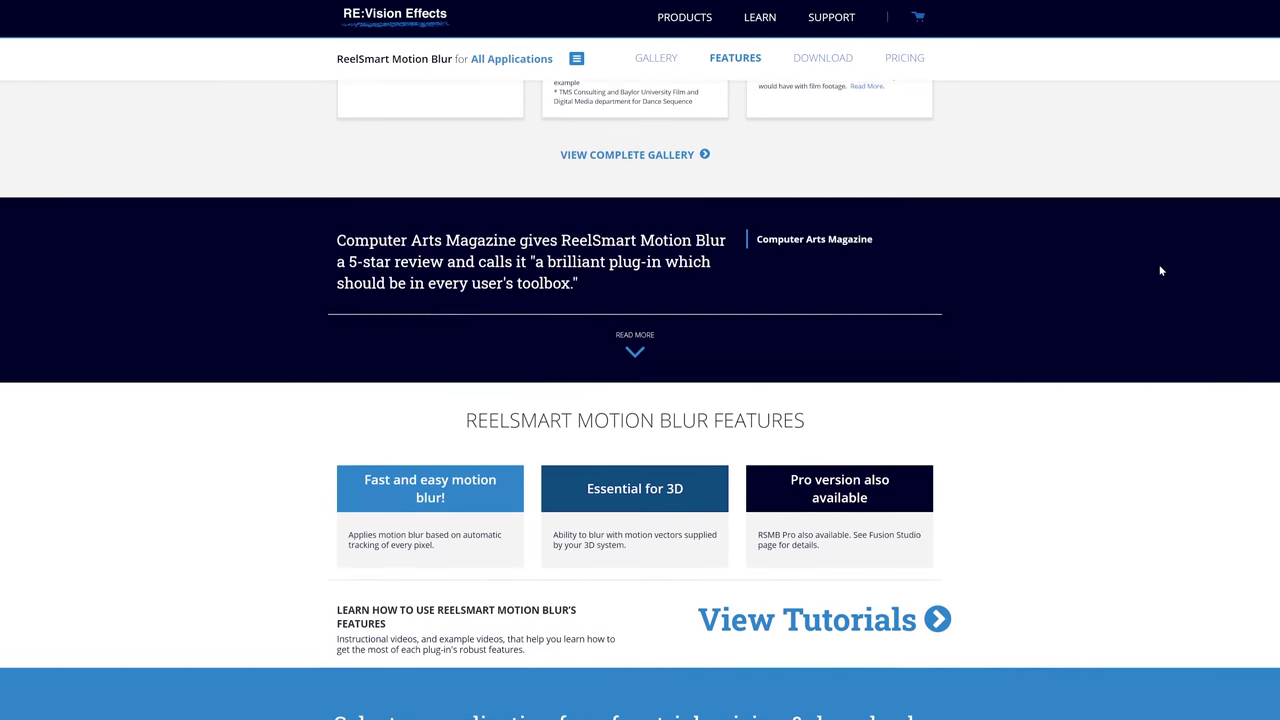
scroll(1161, 270, "up", 3)
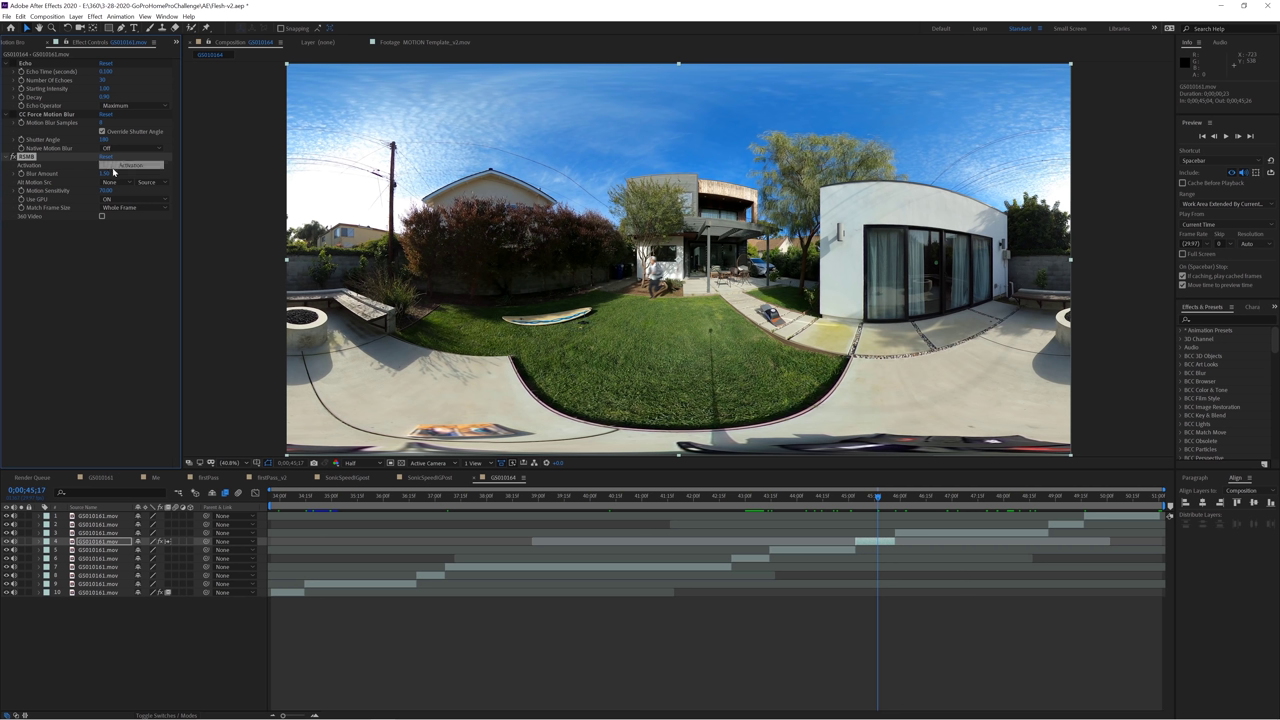
left_click(104, 168)
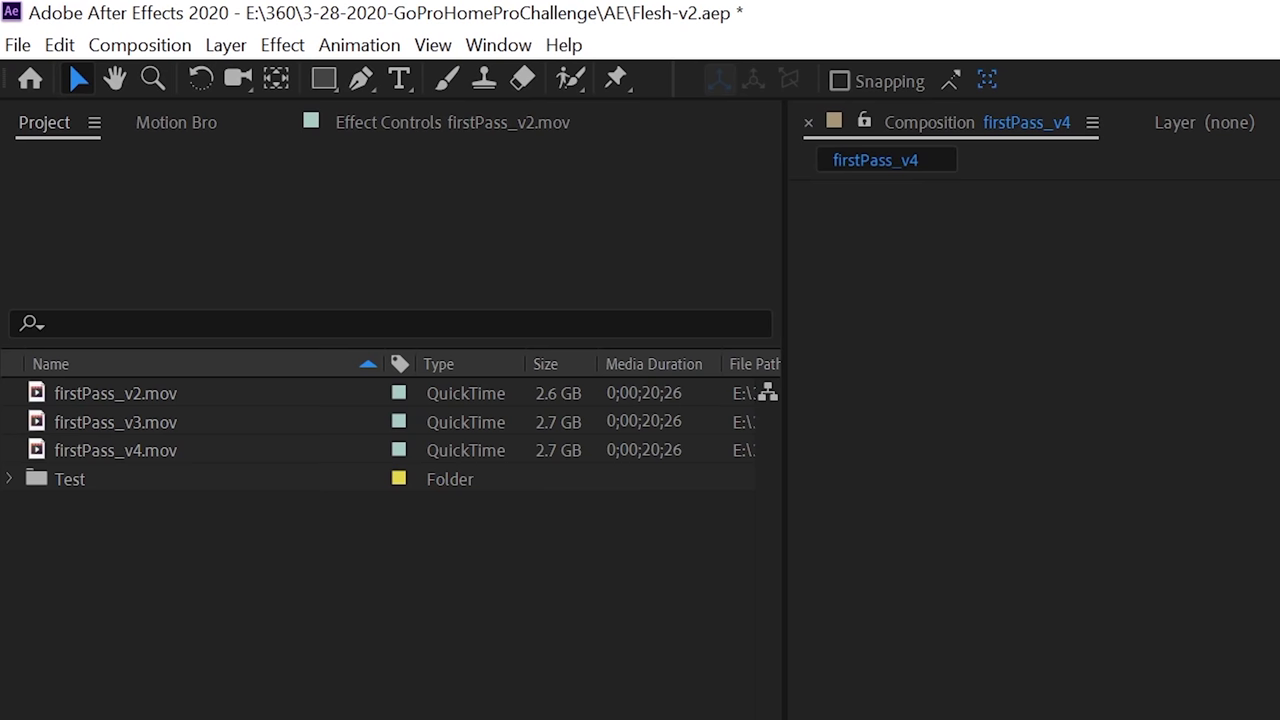
Inspect firstPass_v2, v3 and v4.mov details in the Project panel, ending on firstPass_v4.
left_click(131, 418)
left_click(130, 450)
left_click(132, 392)
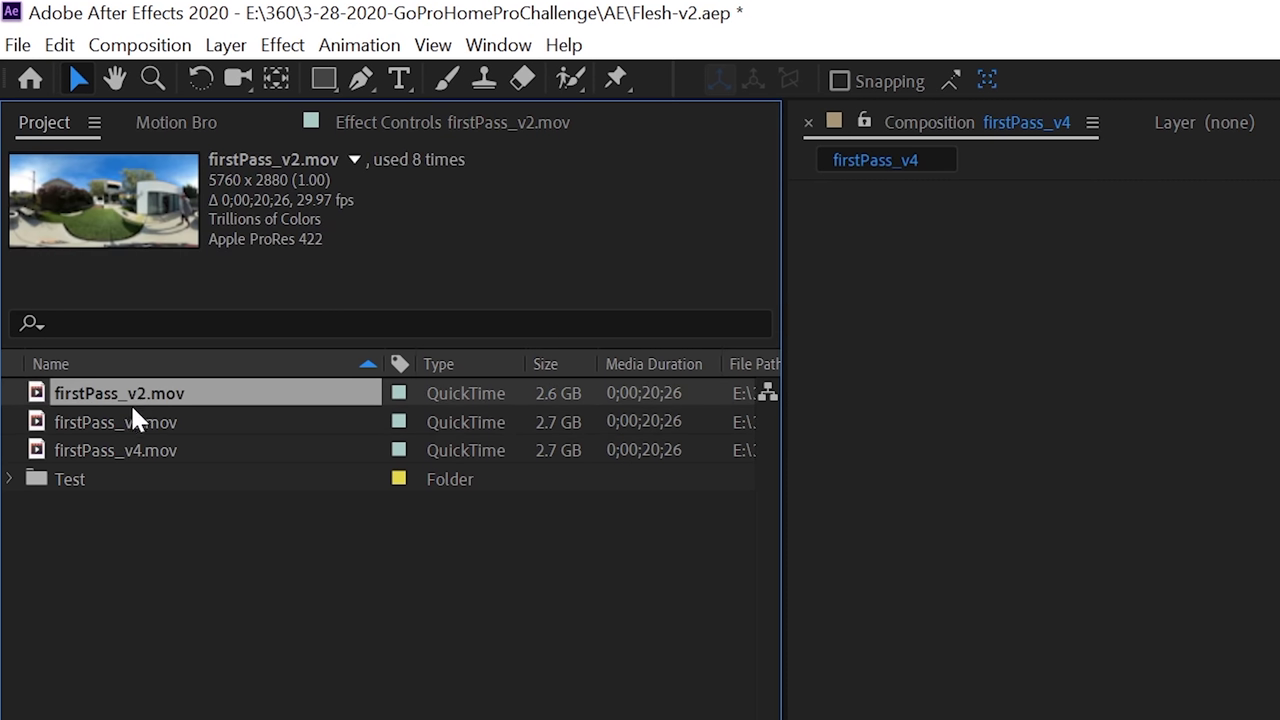
left_click(127, 420)
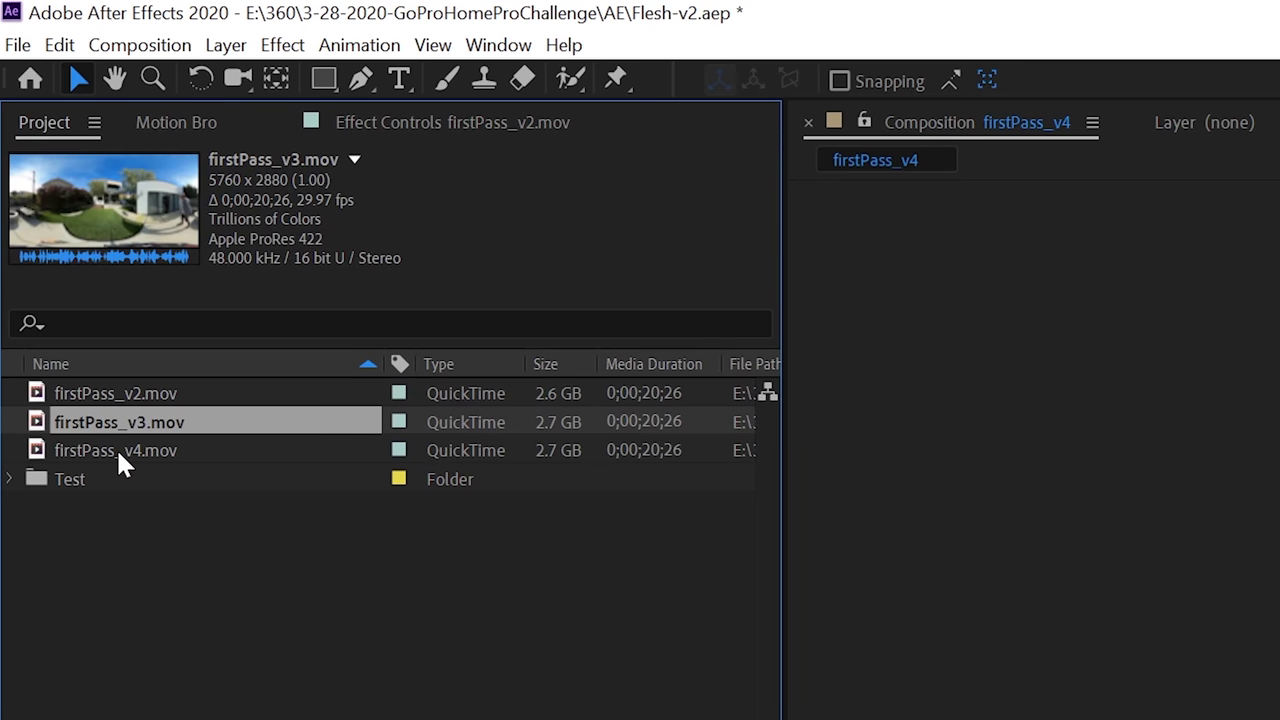
left_click(116, 447)
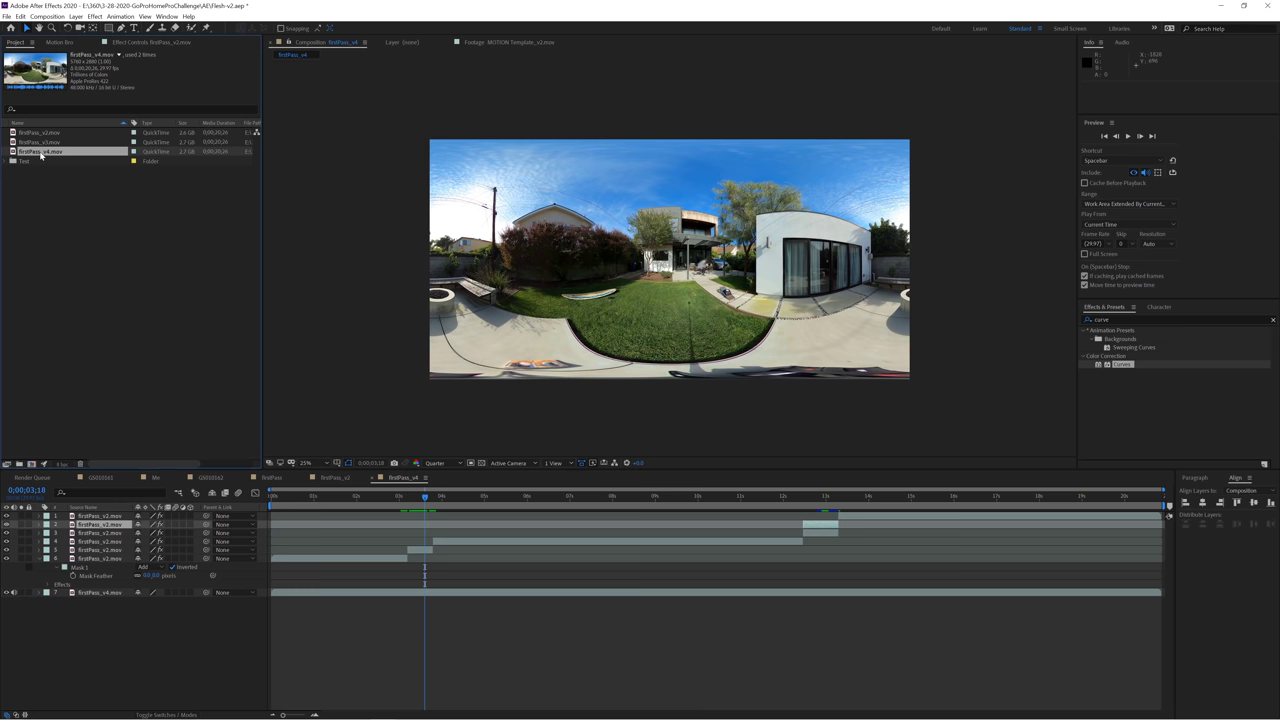
Create a new composition from the firstPass_v4.mov render.
left_click(66, 203)
left_click(13, 153)
left_click_drag(13, 153, 65, 240)
left_click_drag(34, 449, 33, 467)
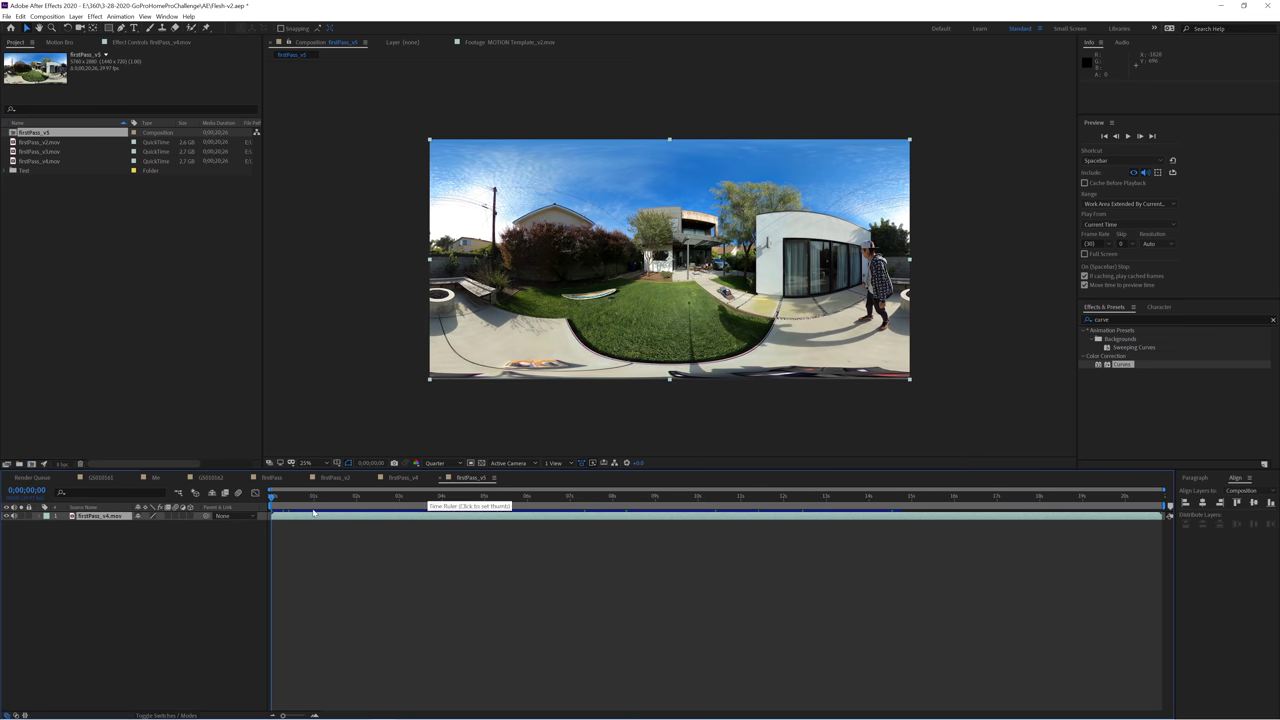
Zoom the viewer to 33.3% and preview the new composition.
key("period")
key("space")
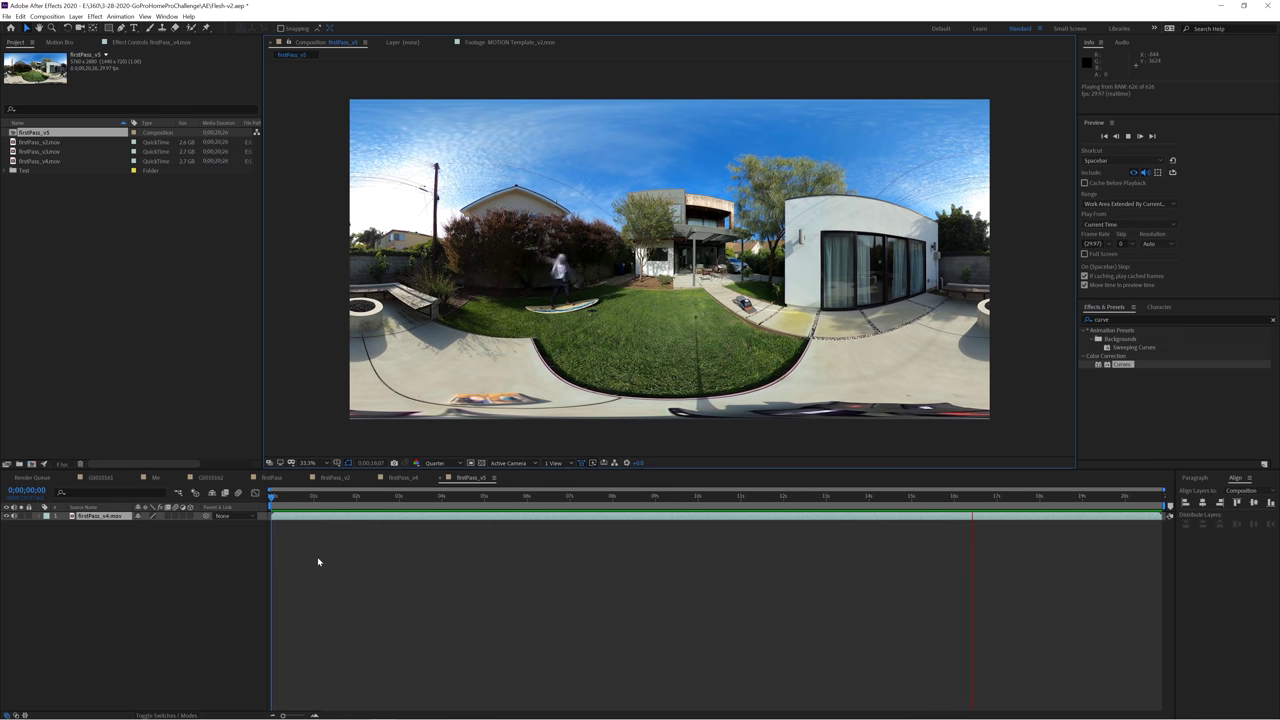
key("space")
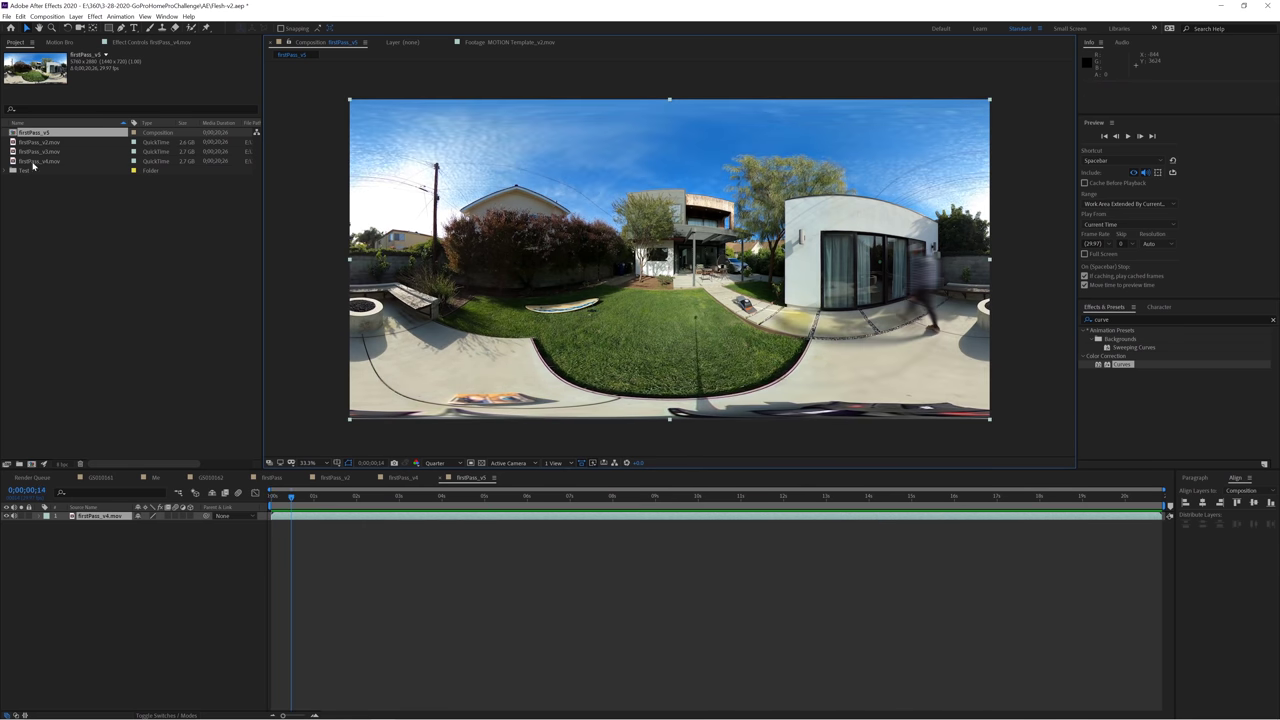
Add firstPass_v2.mov as a layer, mask its top with an inverted rectangle, and preview around 12;13.
left_click_drag(40, 144, 73, 518)
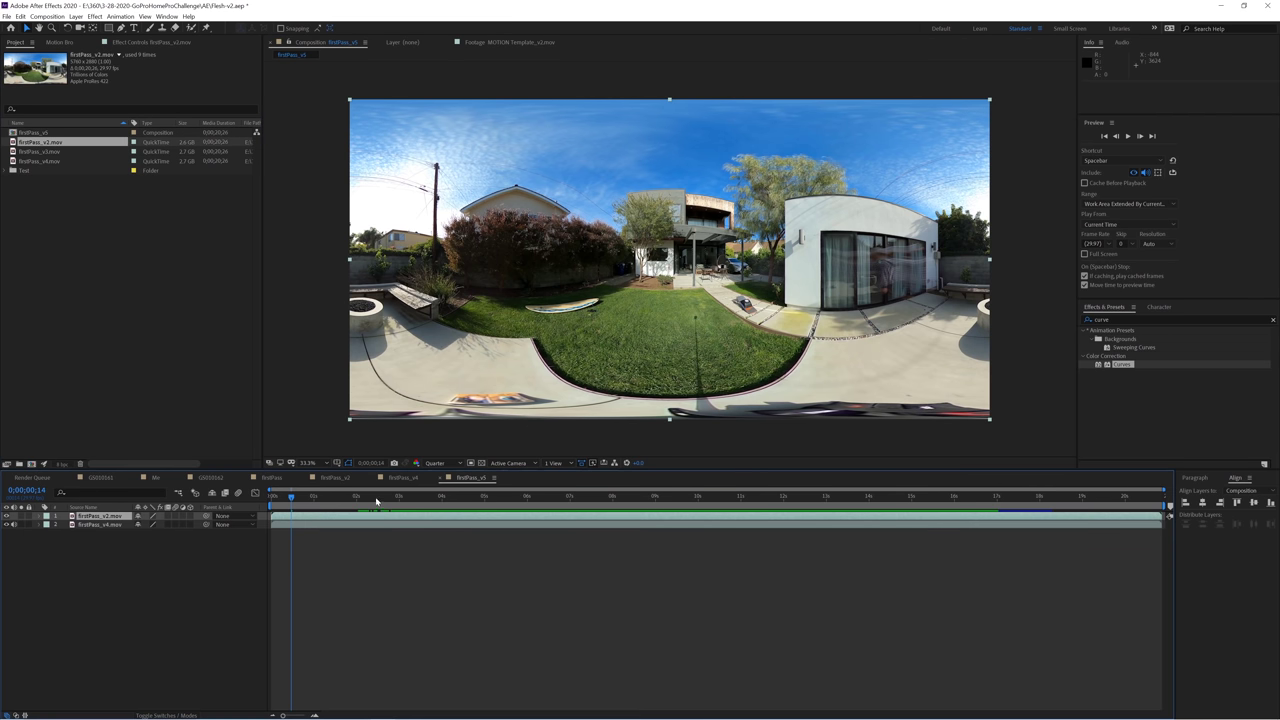
left_click_drag(377, 500, 828, 521)
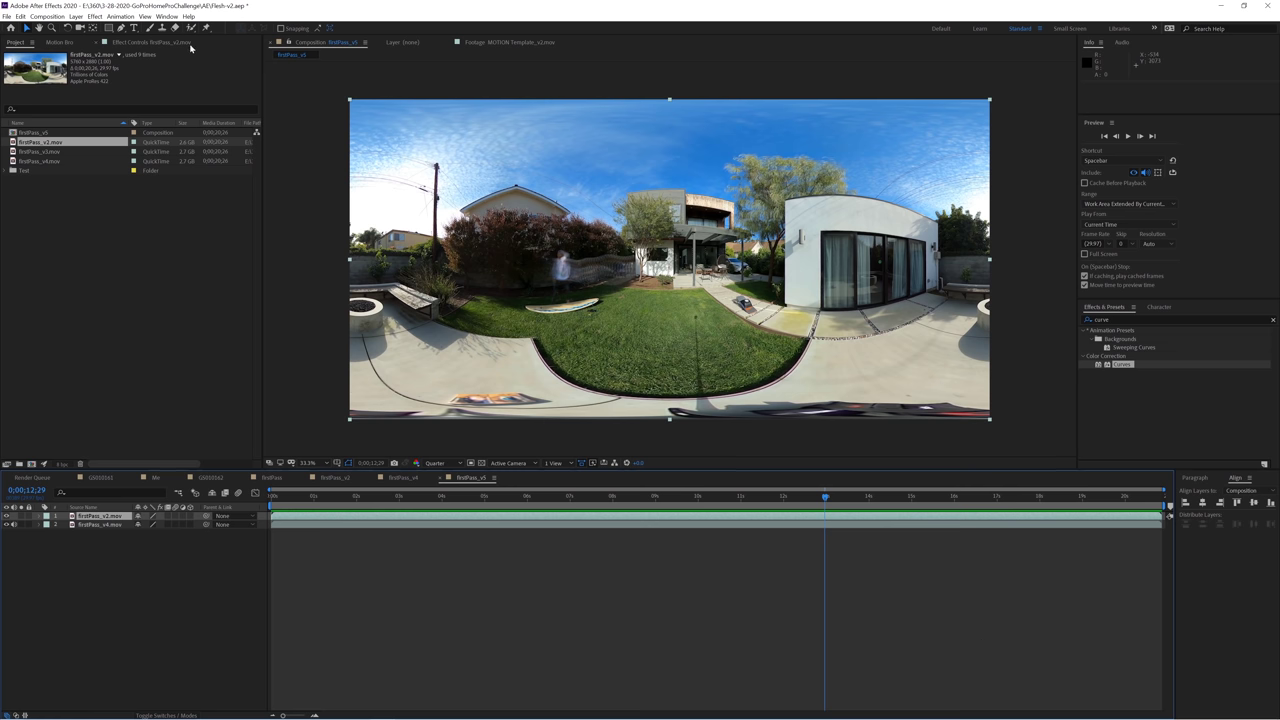
left_click(110, 28)
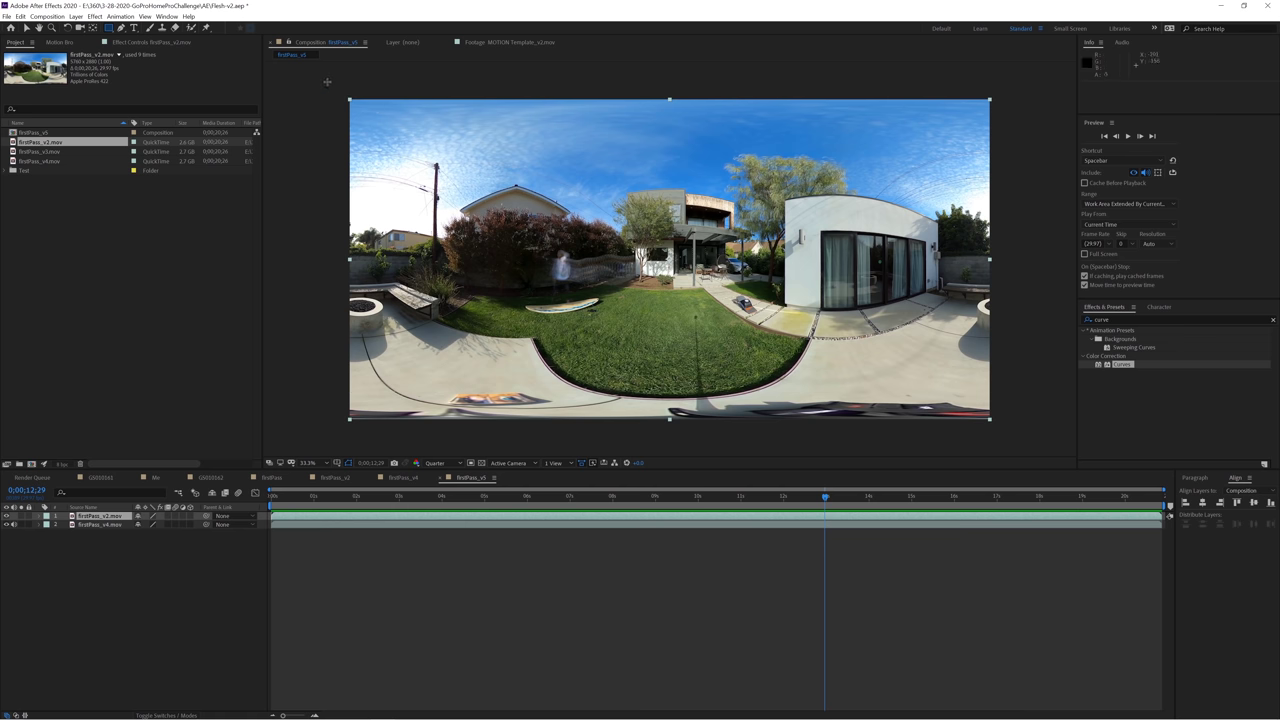
left_click_drag(327, 82, 1038, 227)
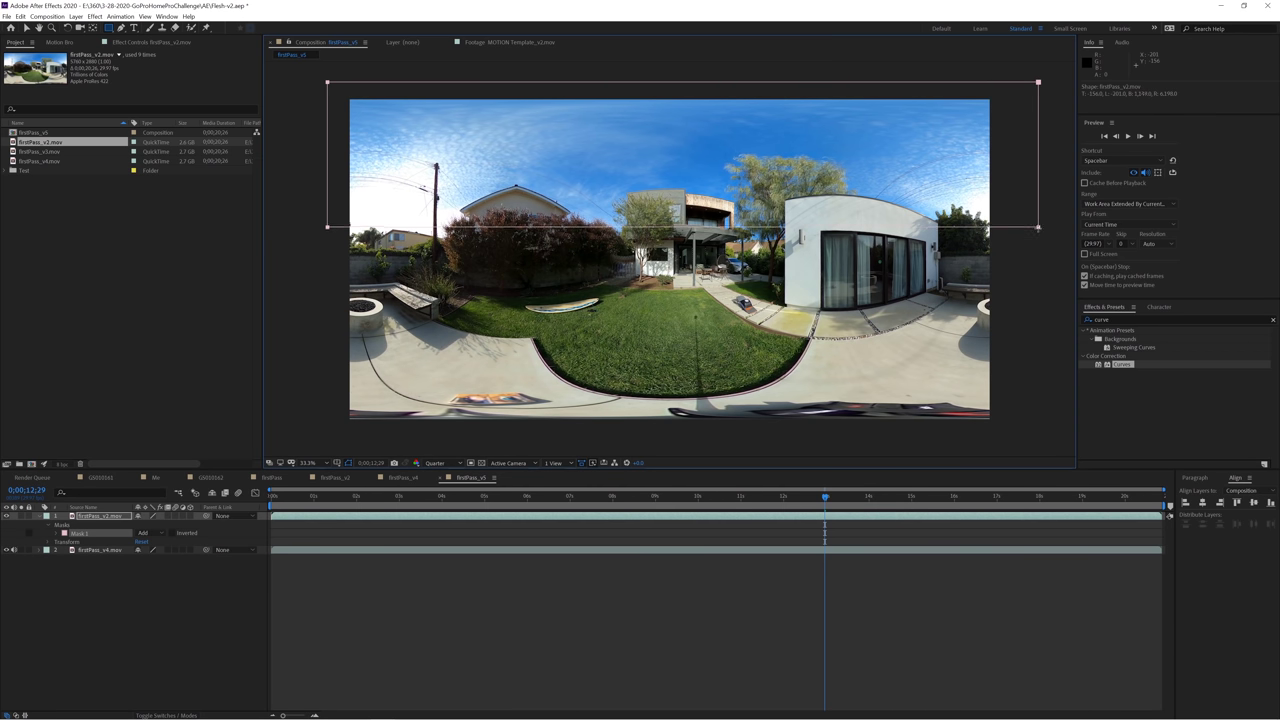
left_click(175, 534)
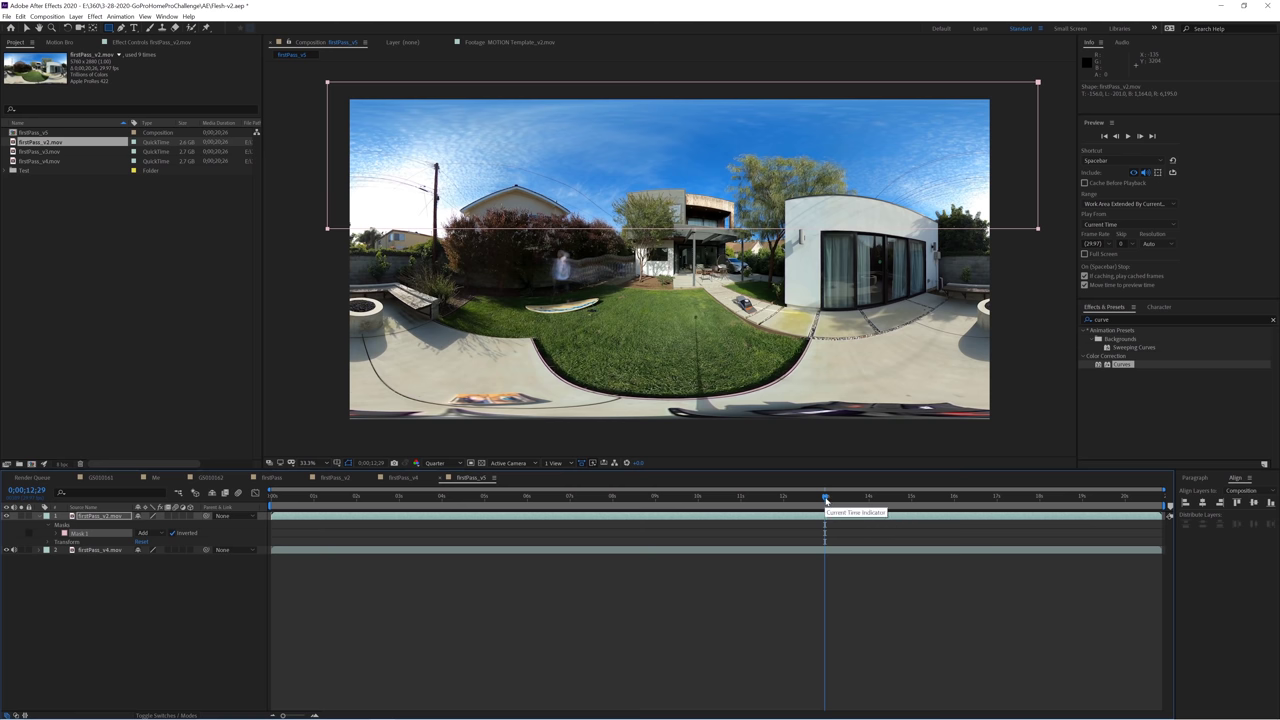
left_click_drag(824, 500, 793, 530)
key("space")
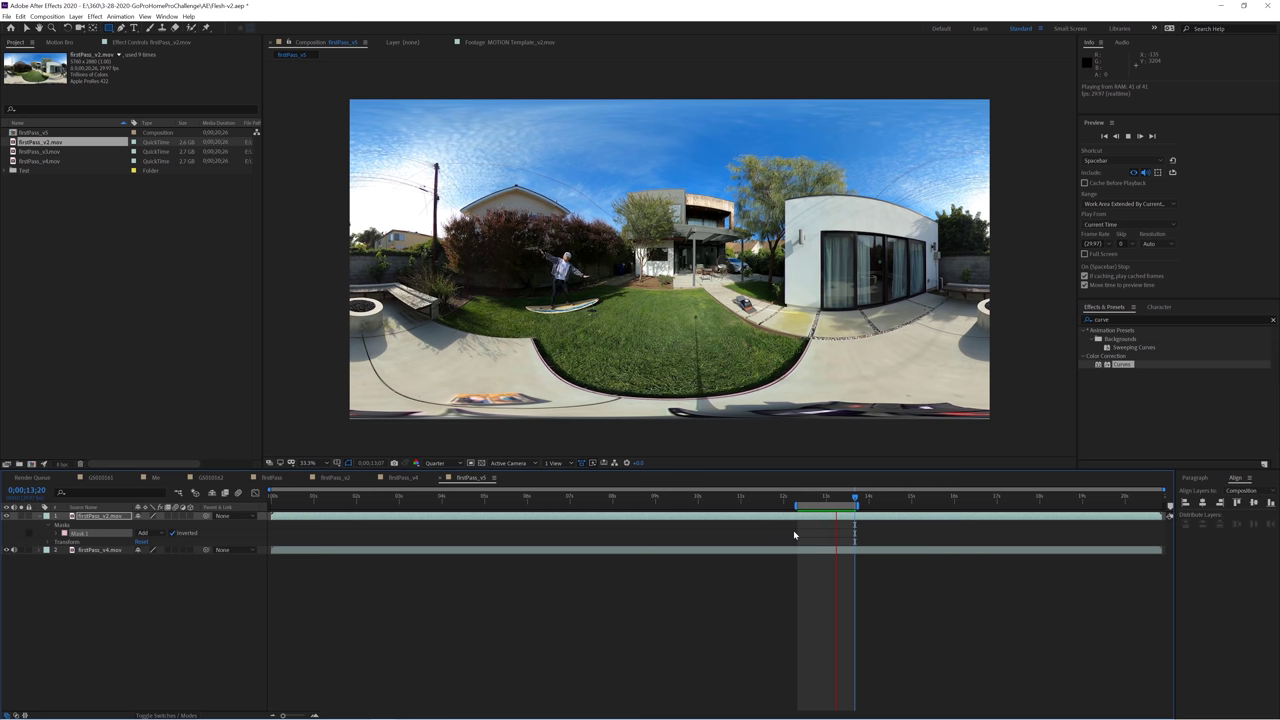
Apply Difference Matte to the firstPass_v2 layer against firstPass_v4.mov with 12% matching tolerance.
key("space")
left_click(821, 520)
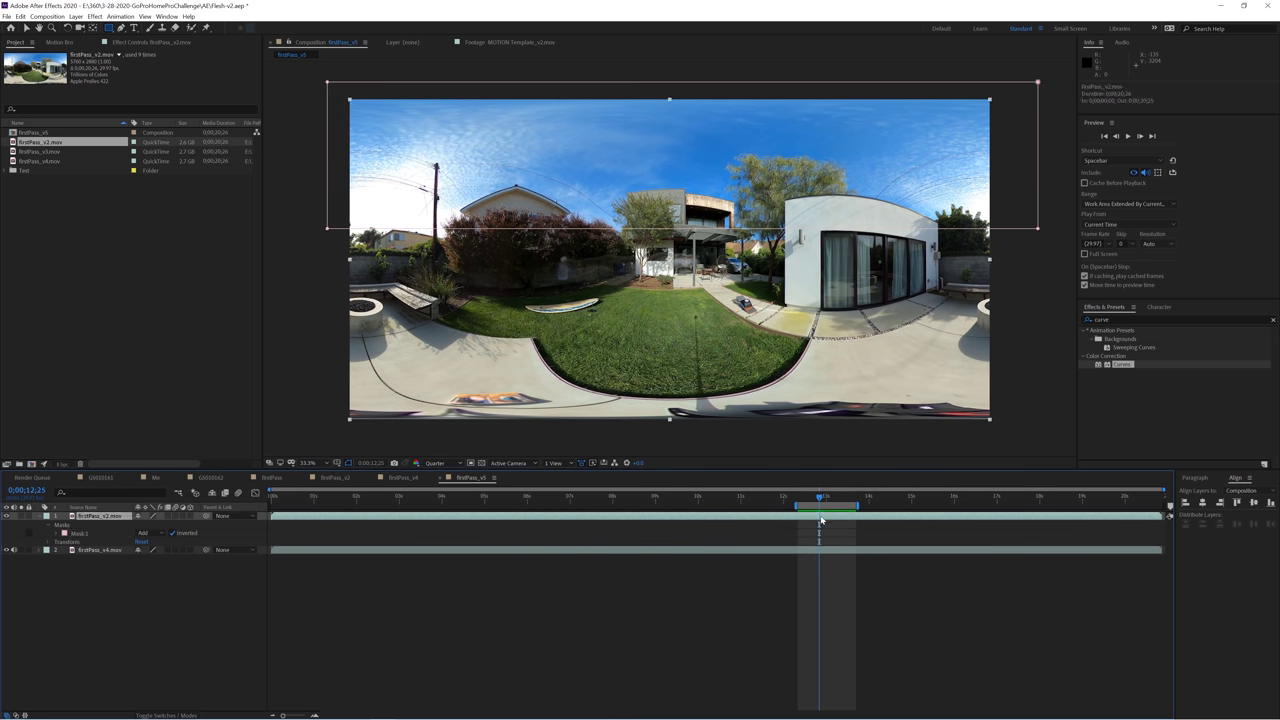
key("ctrl+space")
type("diff")
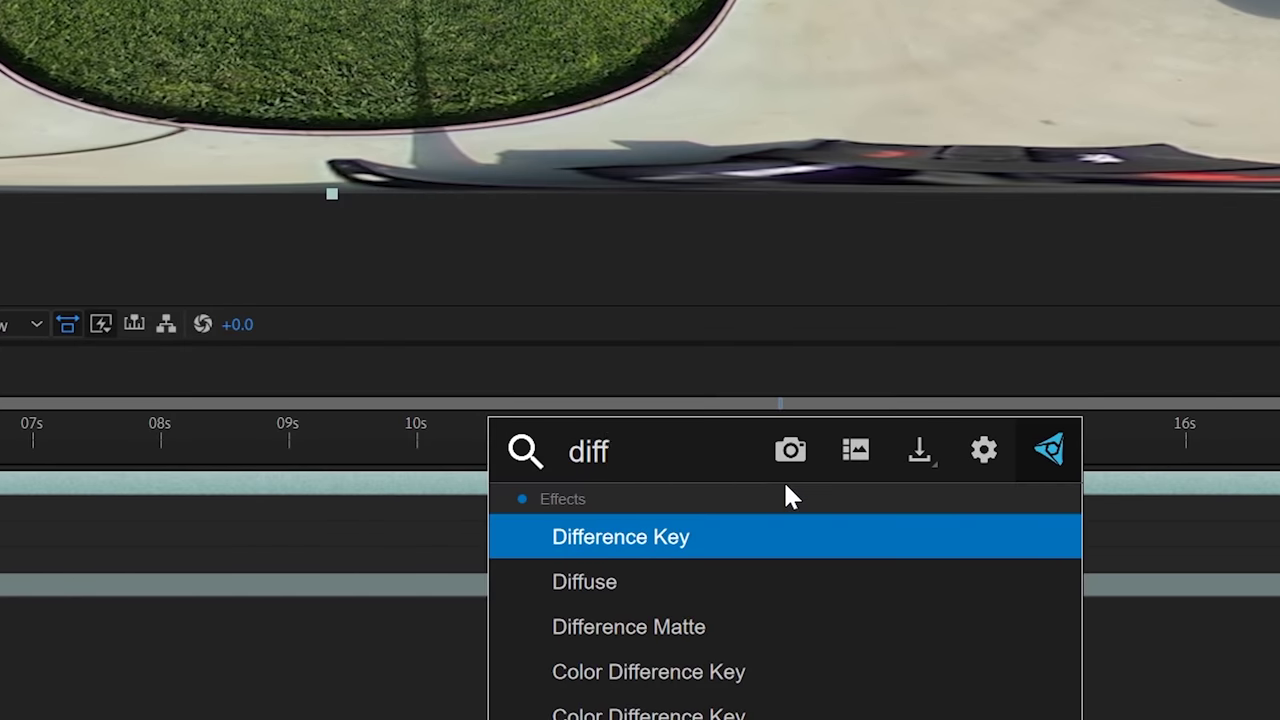
left_click(714, 590)
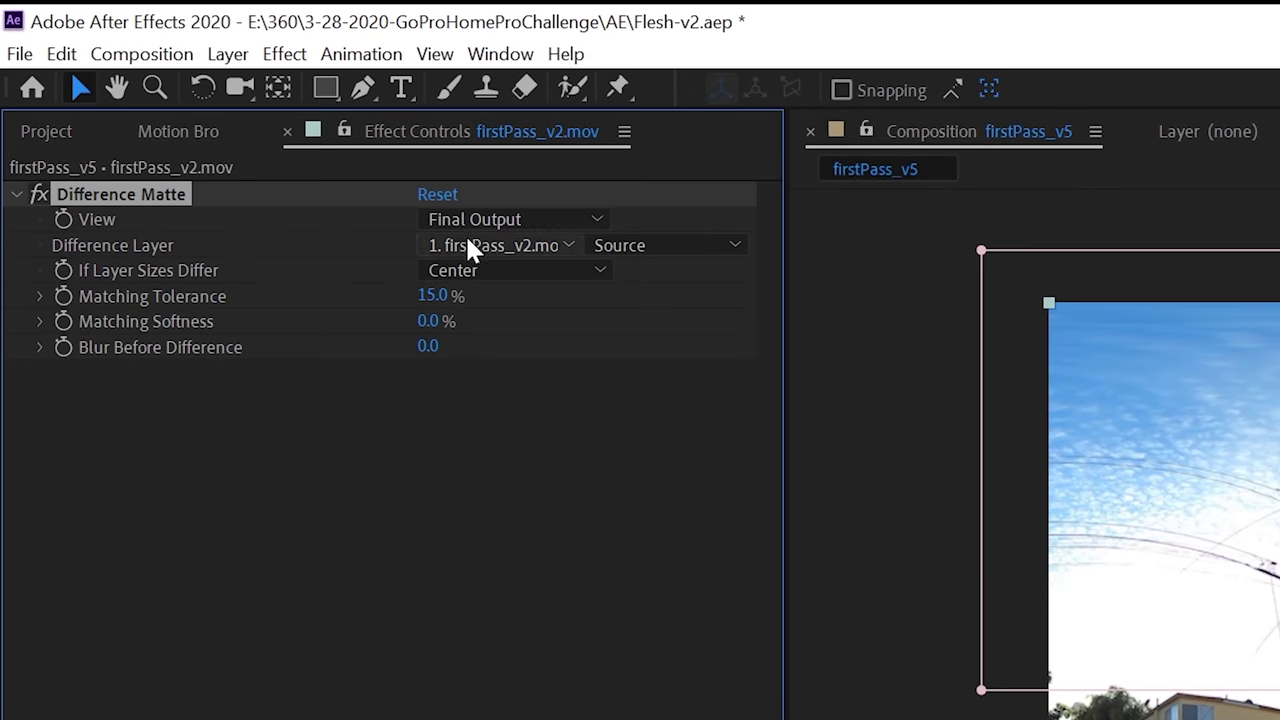
left_click(471, 247)
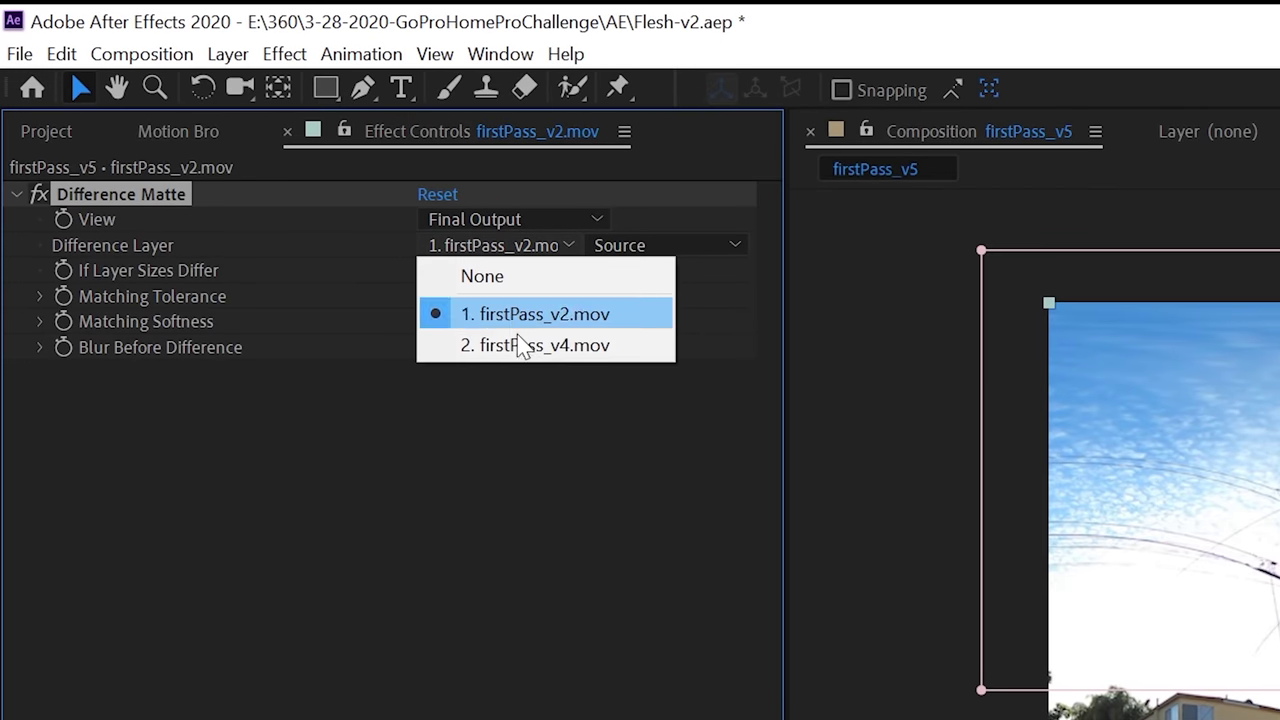
left_click(521, 345)
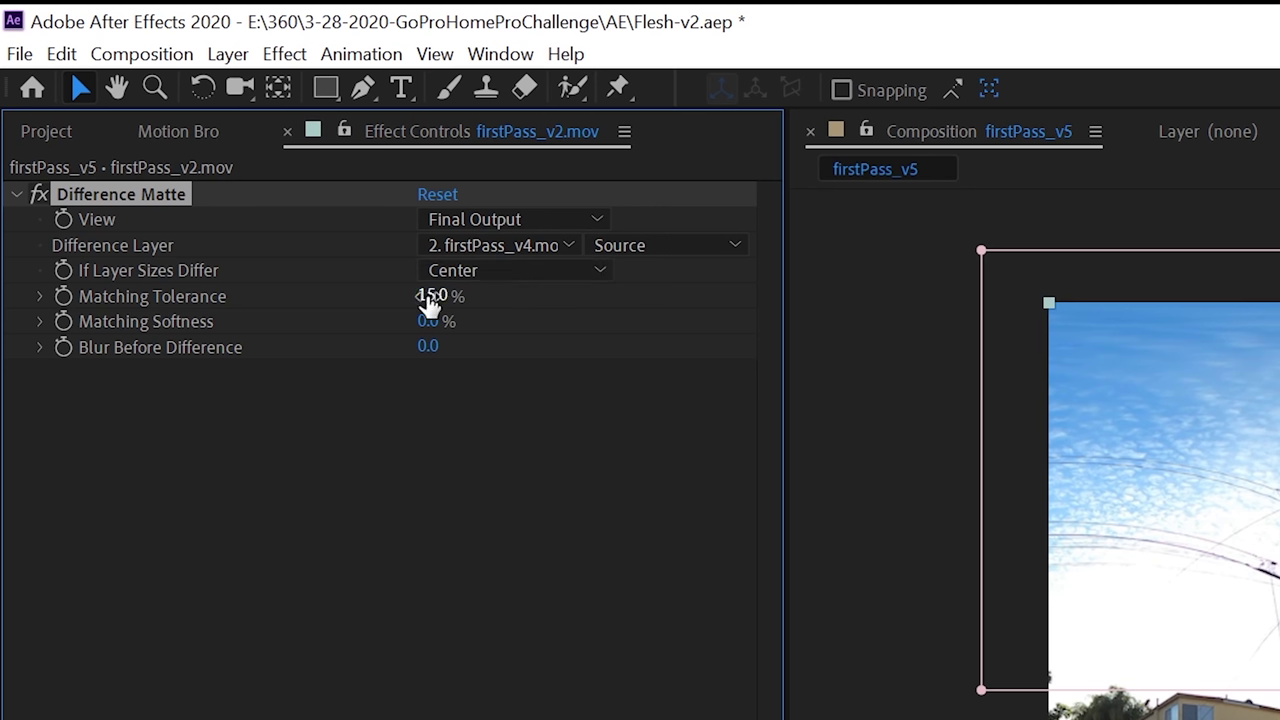
left_click_drag(428, 298, 416, 296)
left_click(417, 296)
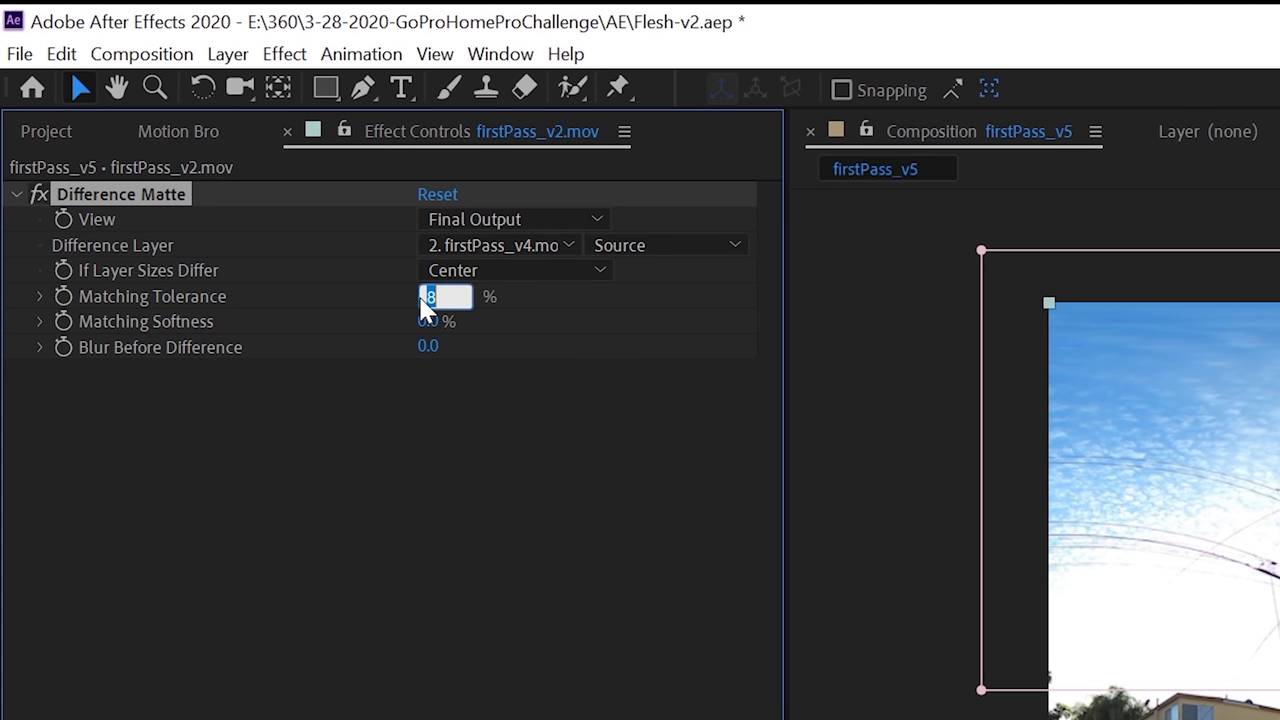
type("12")
key("Return")
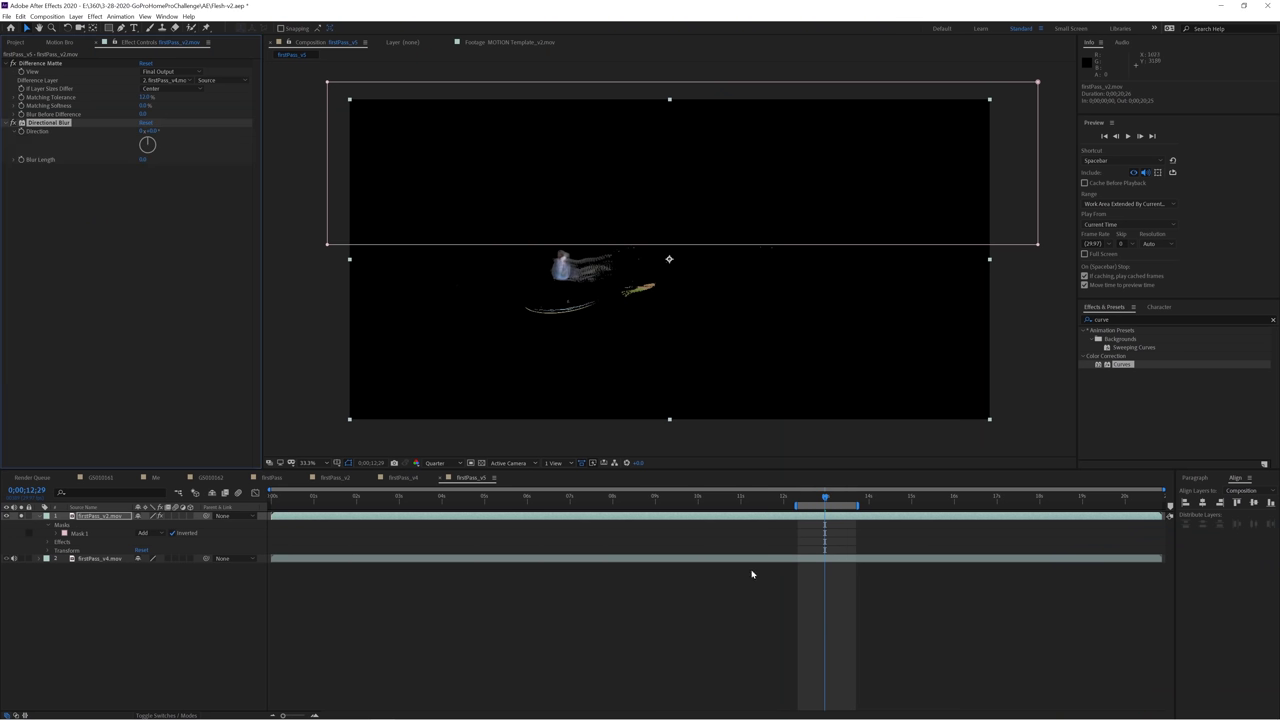
Split the runner layers at about 12;14 and delete the unwanted pieces.
left_click(828, 499)
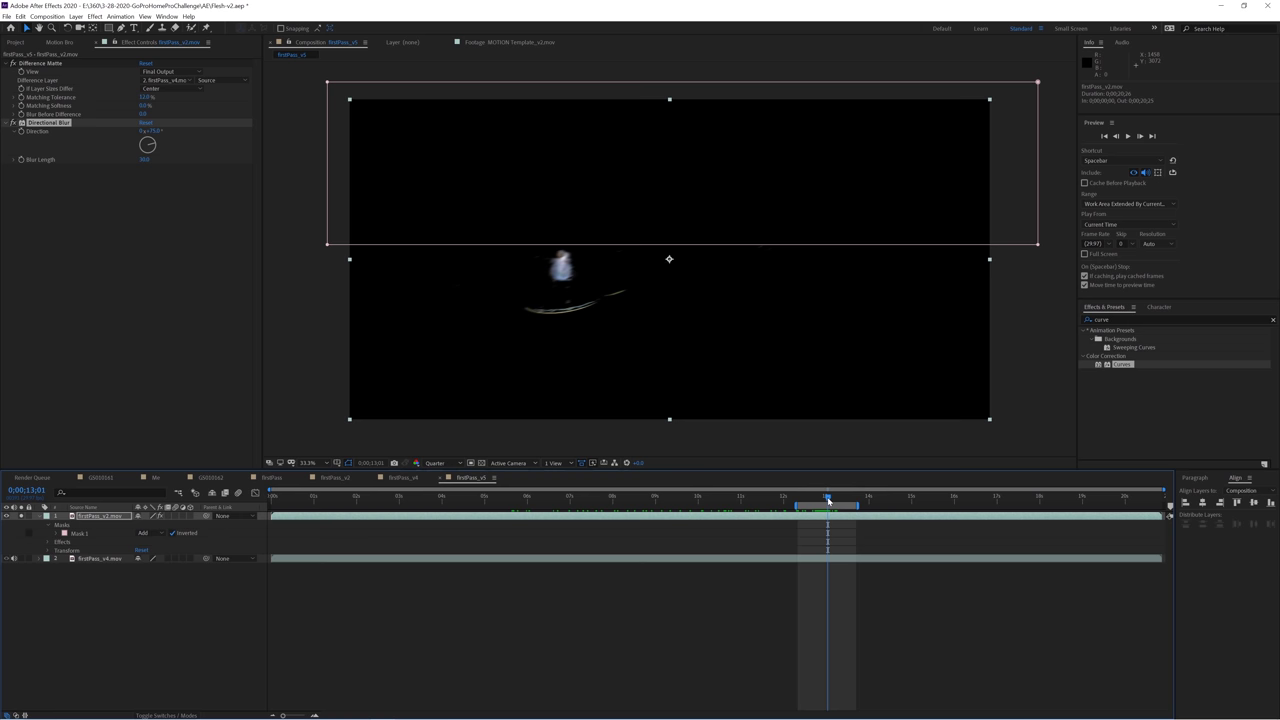
left_click_drag(828, 499, 289, 502)
key("ctrl+shift+d")
key("ctrl+shift+d")
key("ctrl+shift+d")
key("ctrl+shift+d")
key("Delete")
left_click(443, 542)
key("ctrl+shift+d")
key("Delete")
left_click(350, 541)
key("ctrl+shift+d")
key("ctrl+shift+d")
key("Delete")
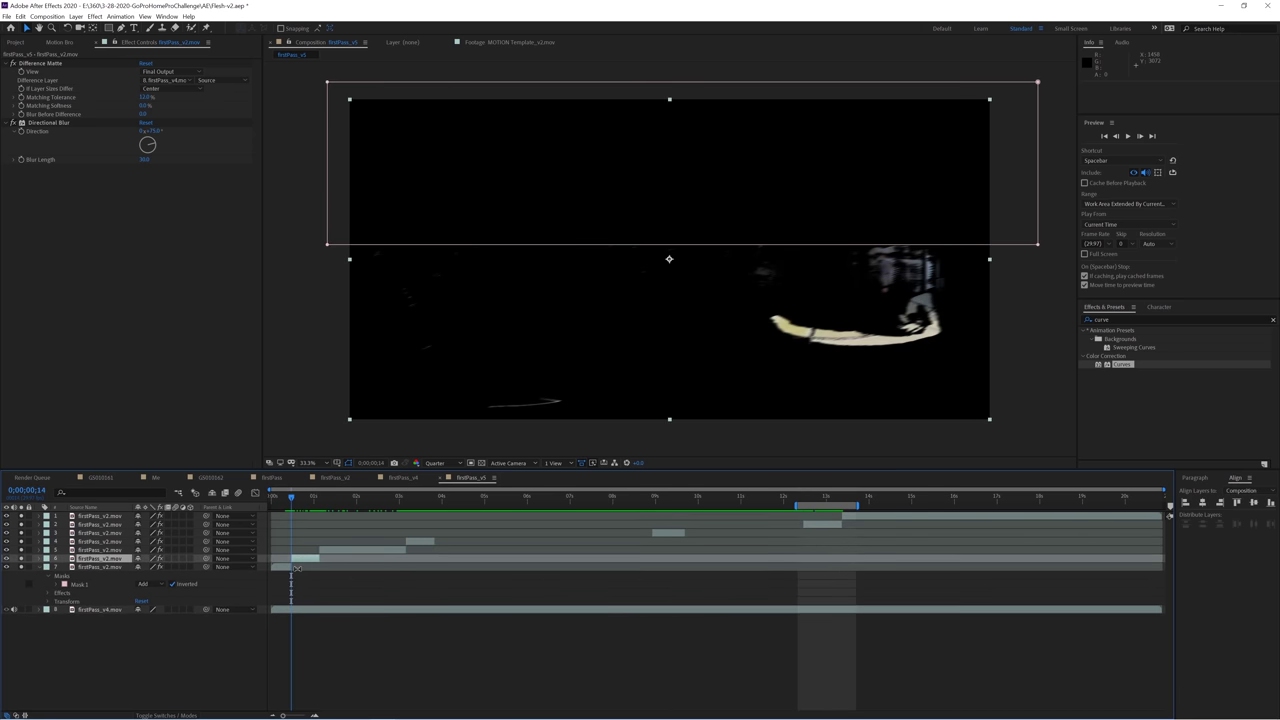
left_click(371, 565)
Split the top firstPass_v2 layer twice around 16;14.
left_click_drag(866, 498, 1036, 497)
left_click(975, 515)
key("ctrl+shift+d")
left_click(1058, 498)
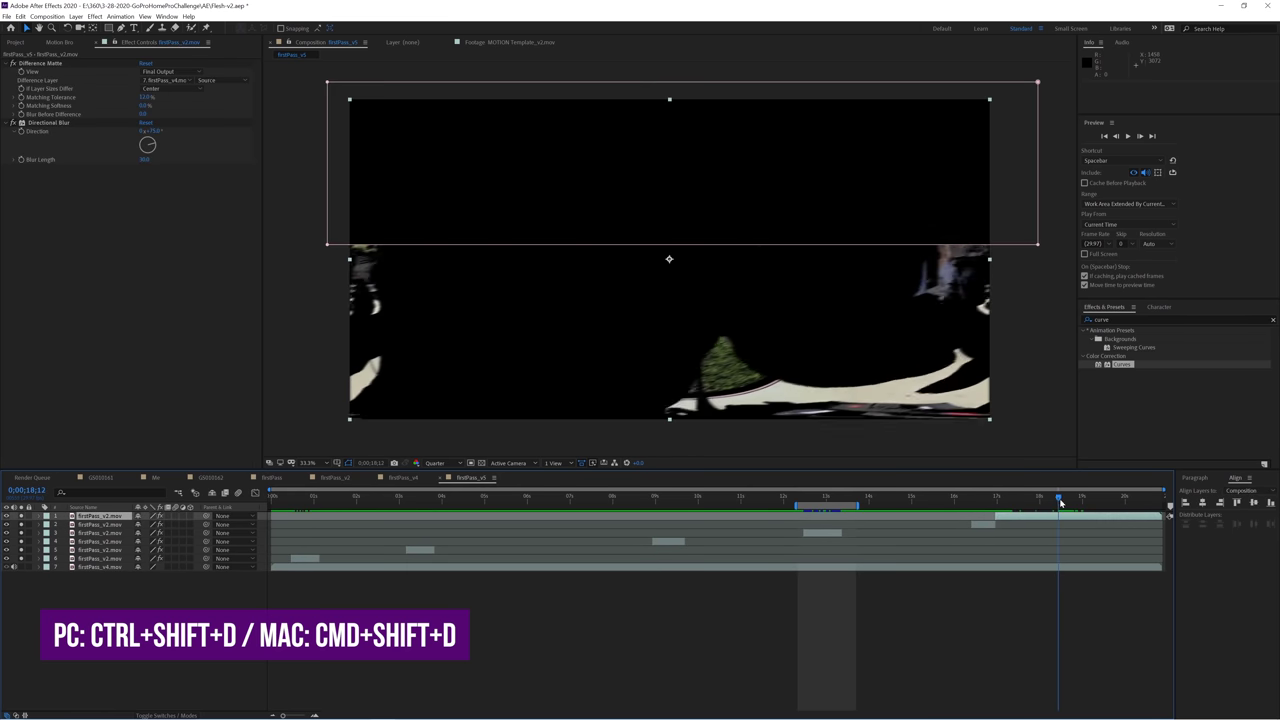
key("ctrl+shift+d")
Step down through the layers, jumping to each clip's in-point.
left_click(383, 498)
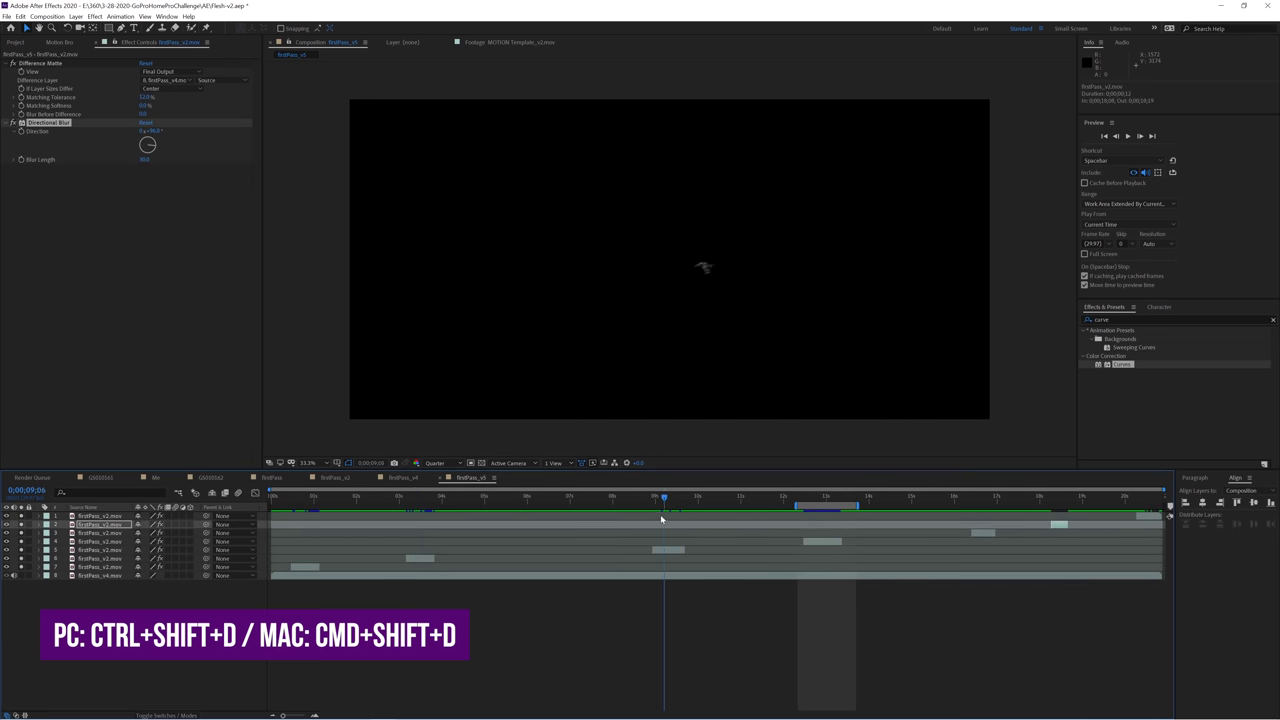
key("ctrl+Down")
key("i")
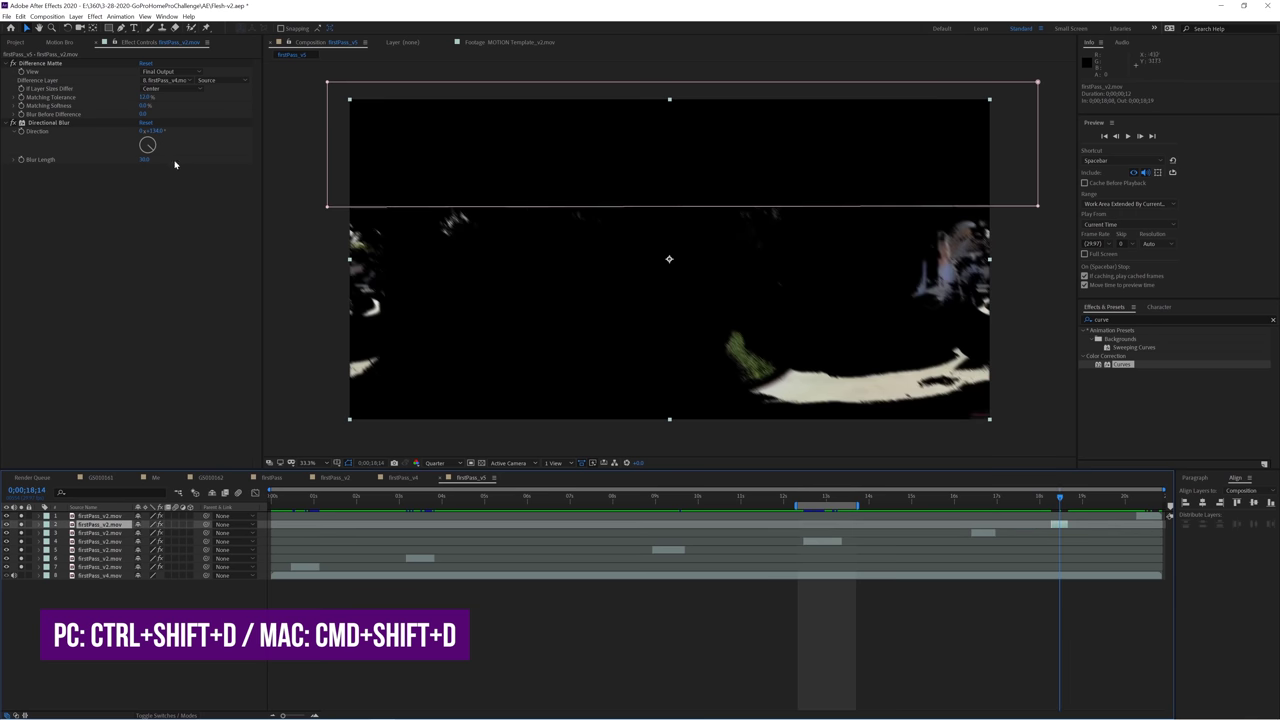
key("ctrl+Down")
key("i")
key("ctrl+Down")
key("i")
Step back up from layer 7 checking each clip's in-point, then deselect all layers.
left_click(426, 563)
key("ctrl+Down")
key("i")
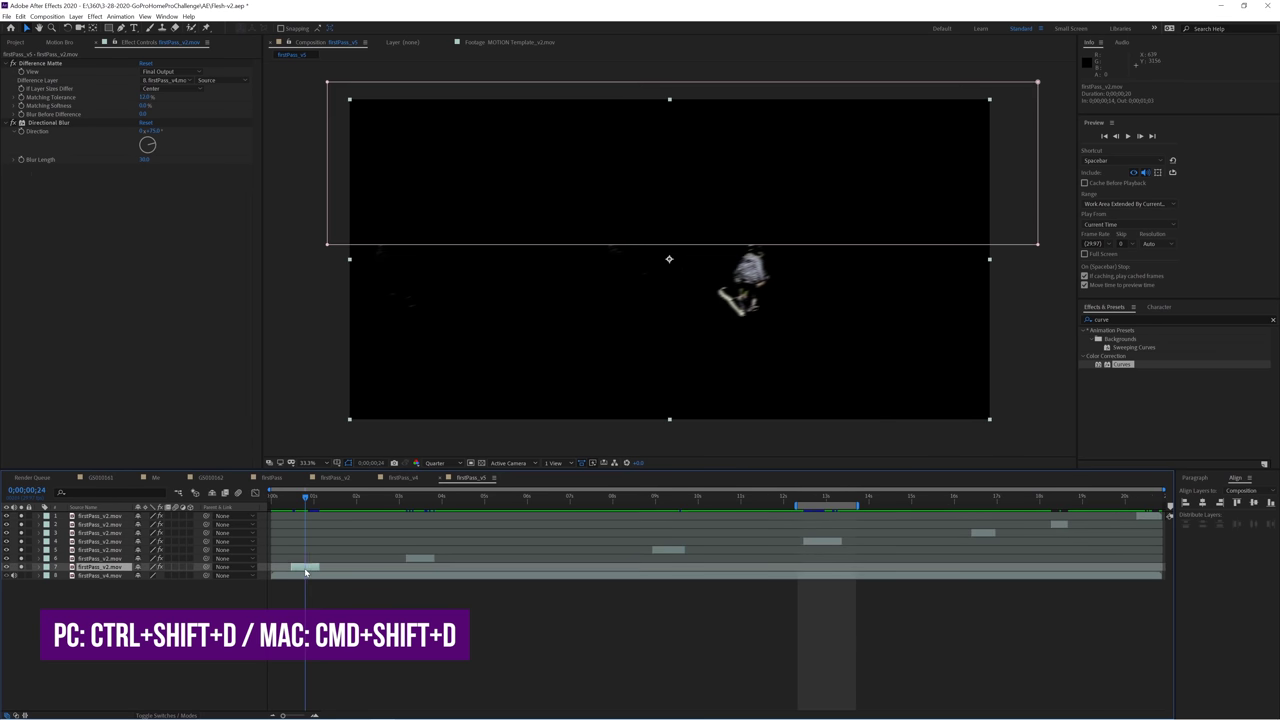
key("ctrl+Up")
key("i")
key("ctrl+Up")
key("i")
key("ctrl+Up")
key("i")
key("ctrl+Up")
key("i")
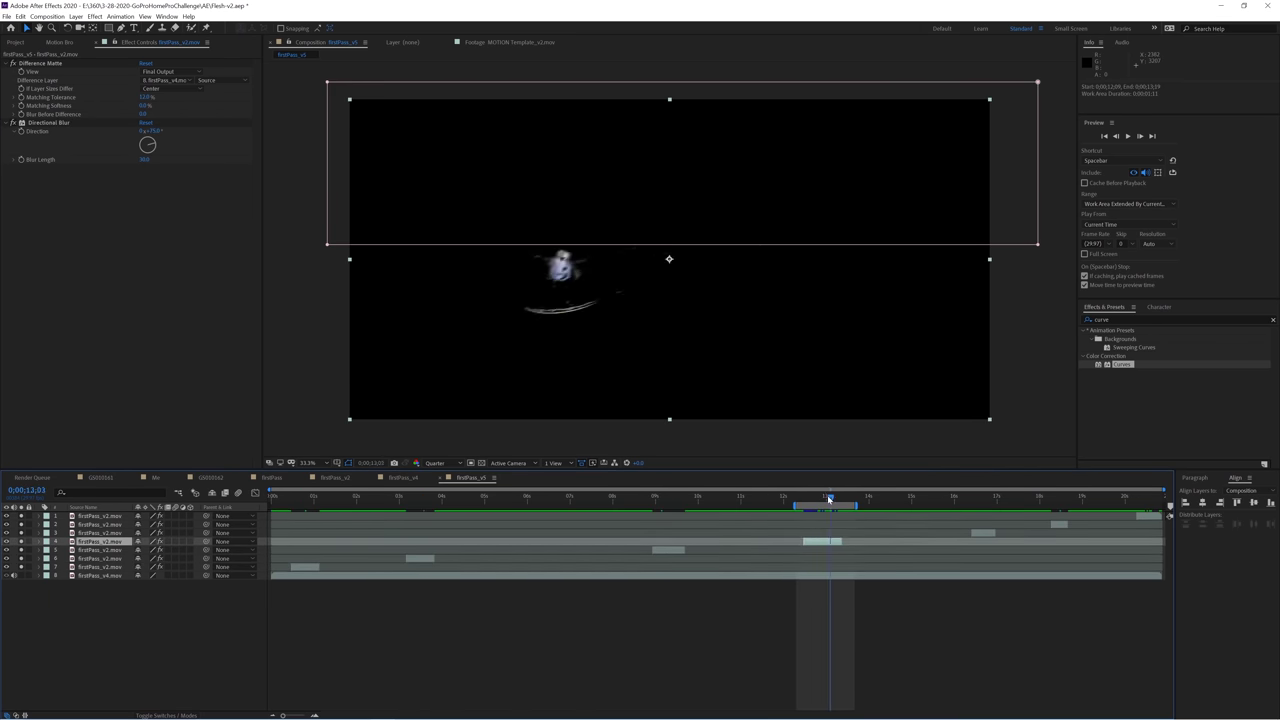
key("ctrl+Up")
key("i")
key("ctrl+Up")
key("i")
left_click(427, 505)
left_click(25, 517)
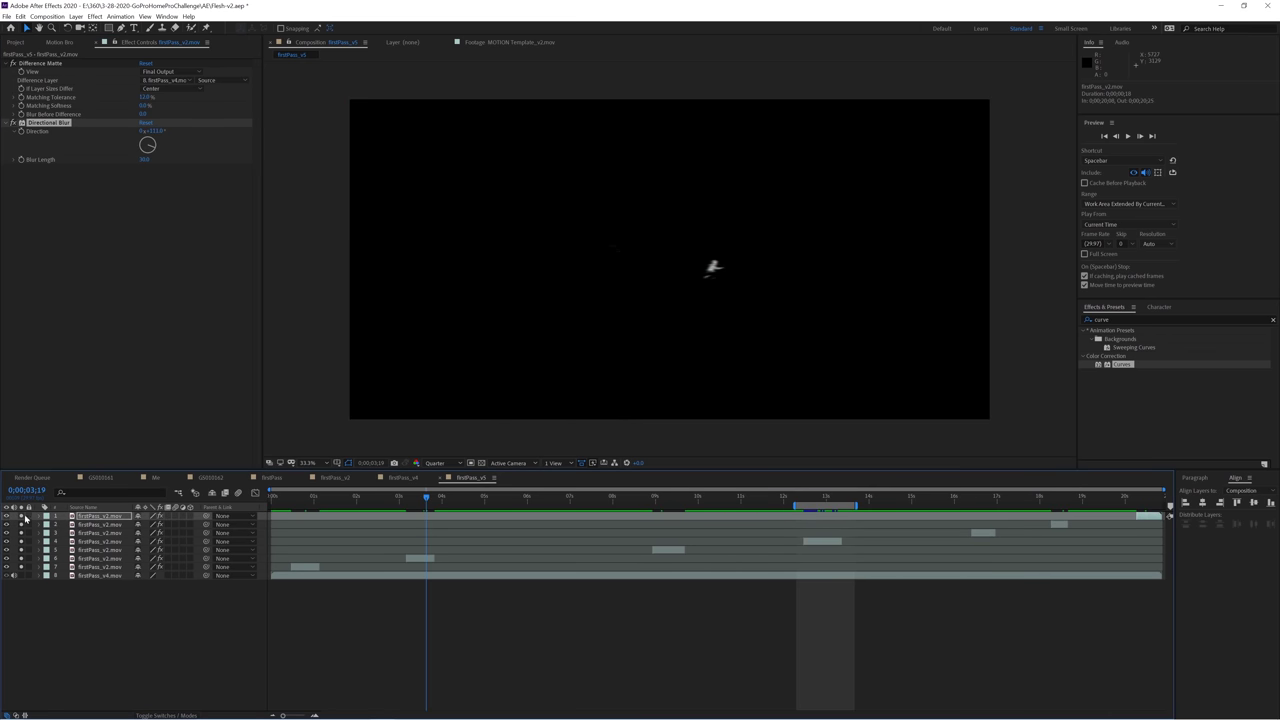
Show the 360 background layer, preview the comp, and duplicate the runner clip near 12 seconds.
left_click(21, 567)
key("space")
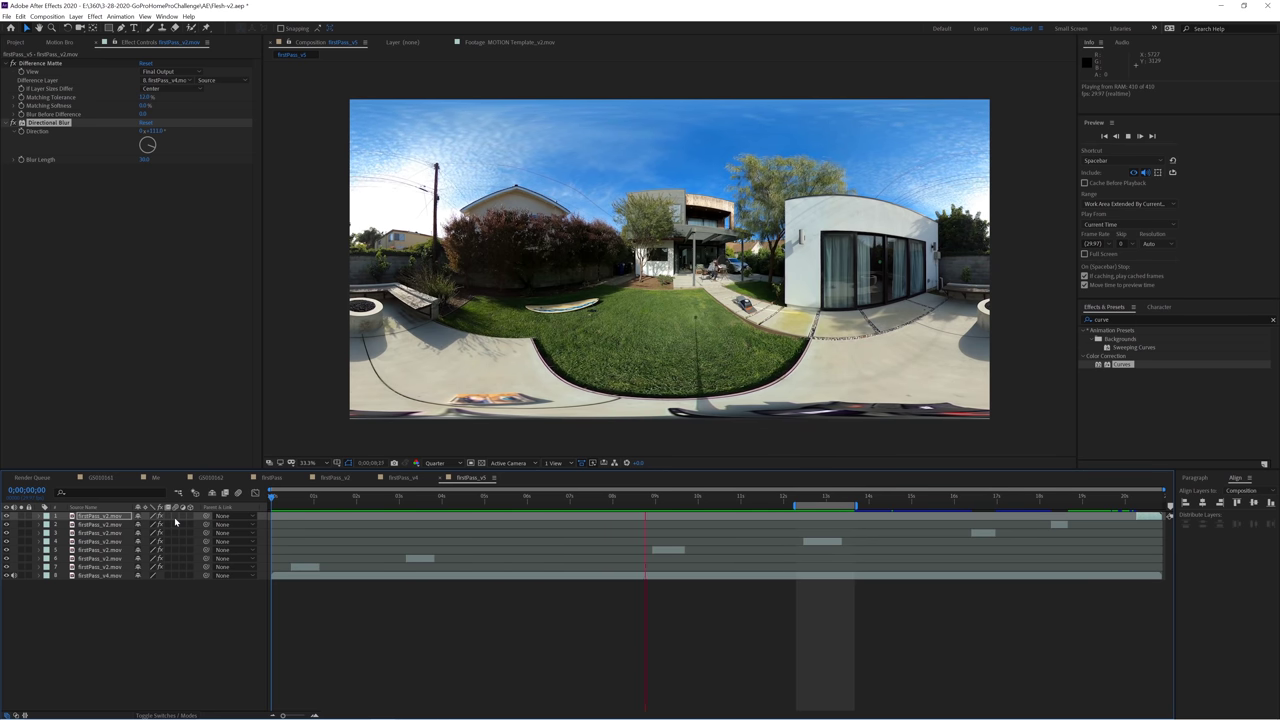
key("space")
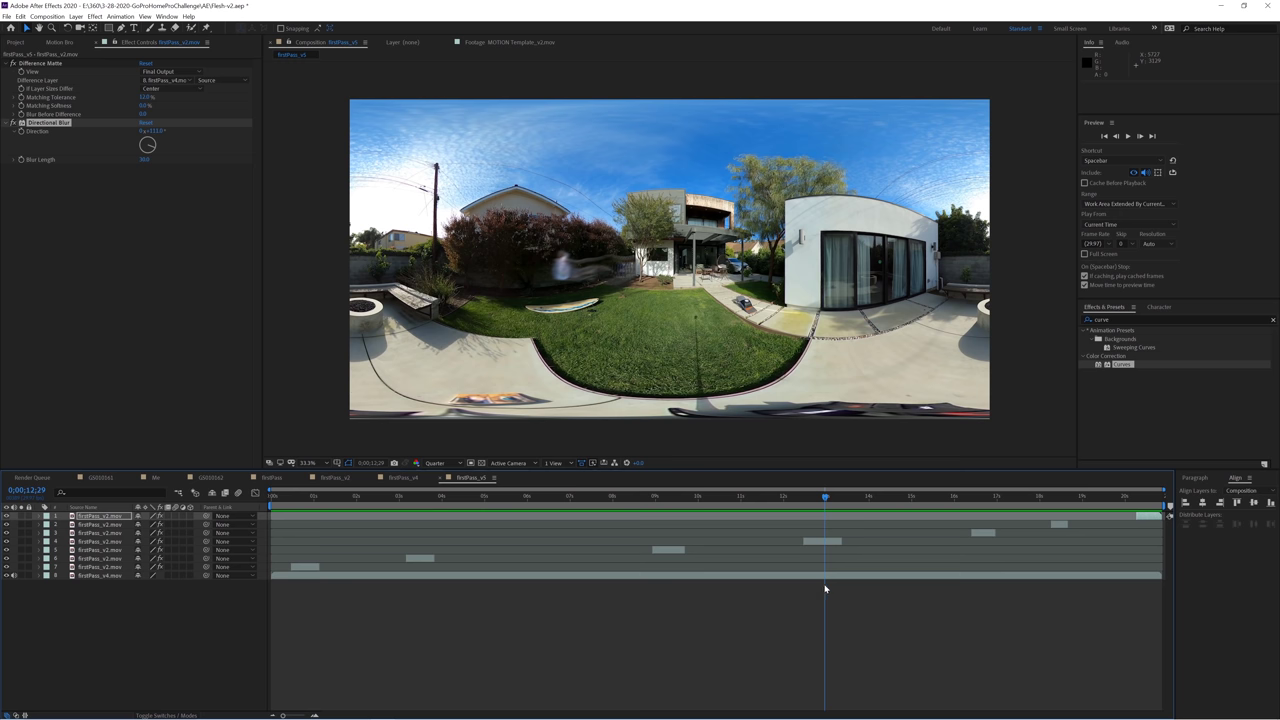
left_click(817, 542)
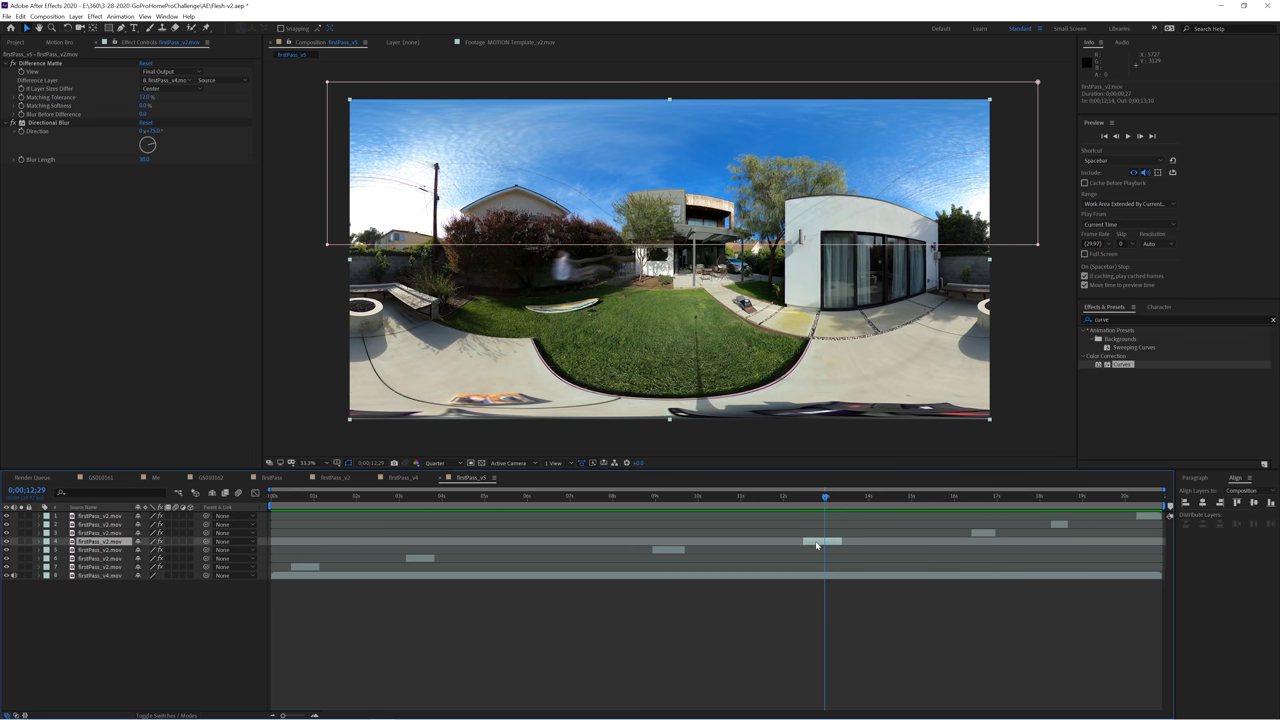
key("ctrl+d")
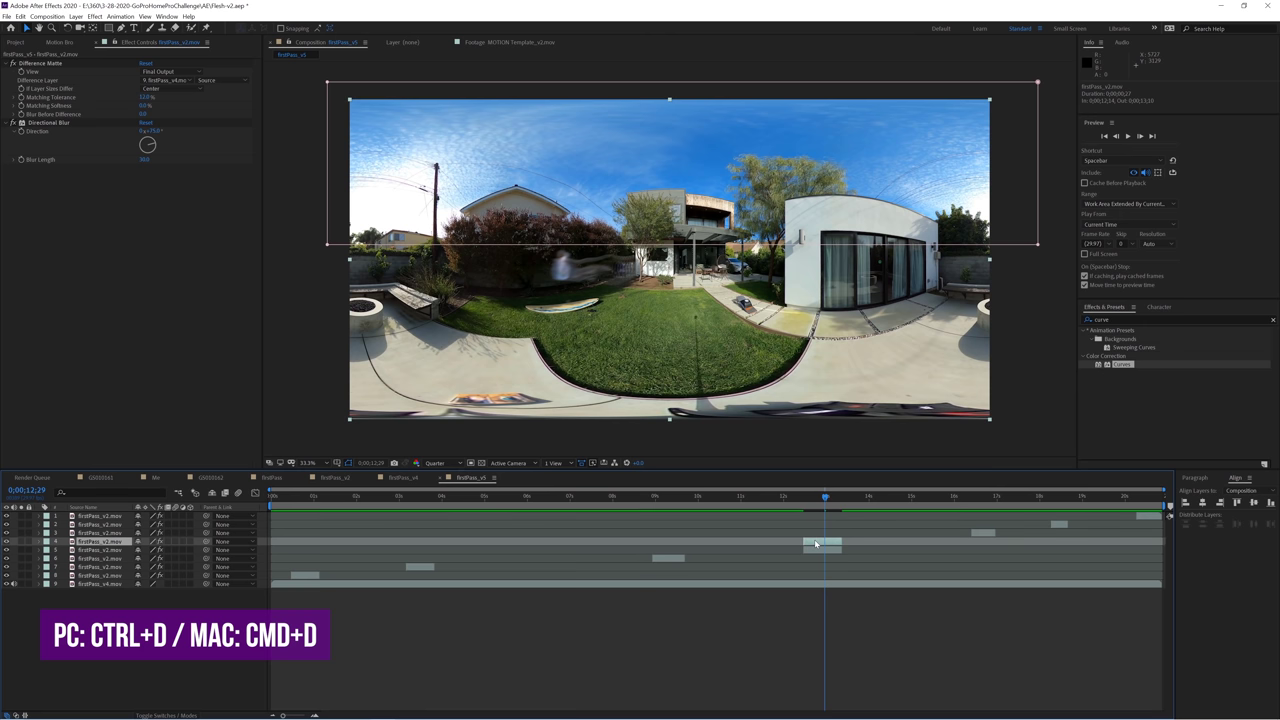
Add a Curves effect to the runner layer, brightening RGB and raising the Blue channel.
right_click(108, 548)
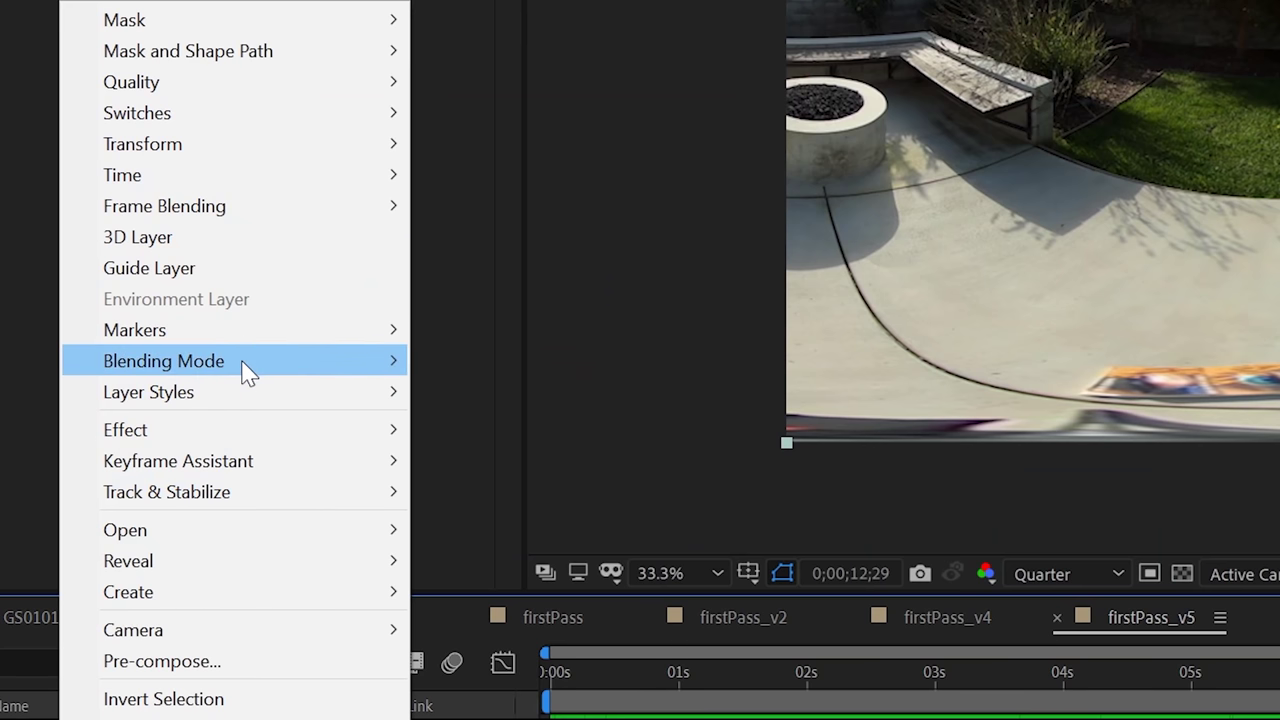
mouse_move(168, 417)
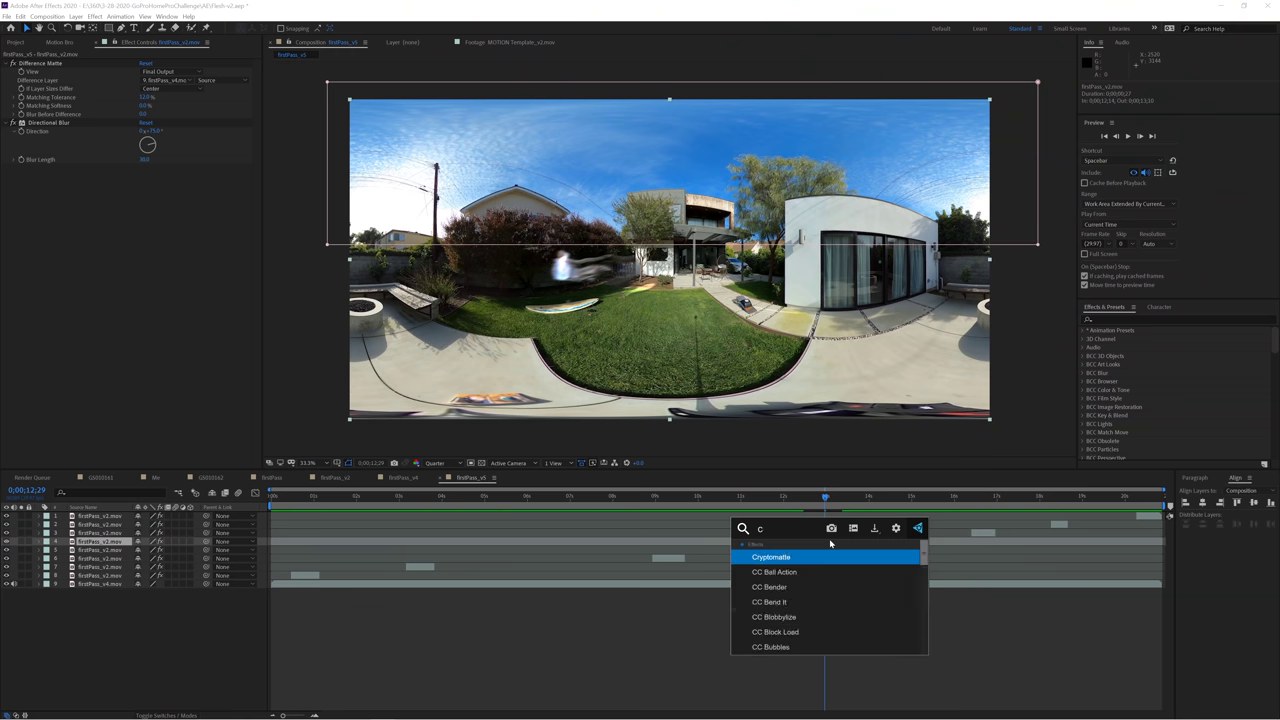
type("curves")
key("Return")
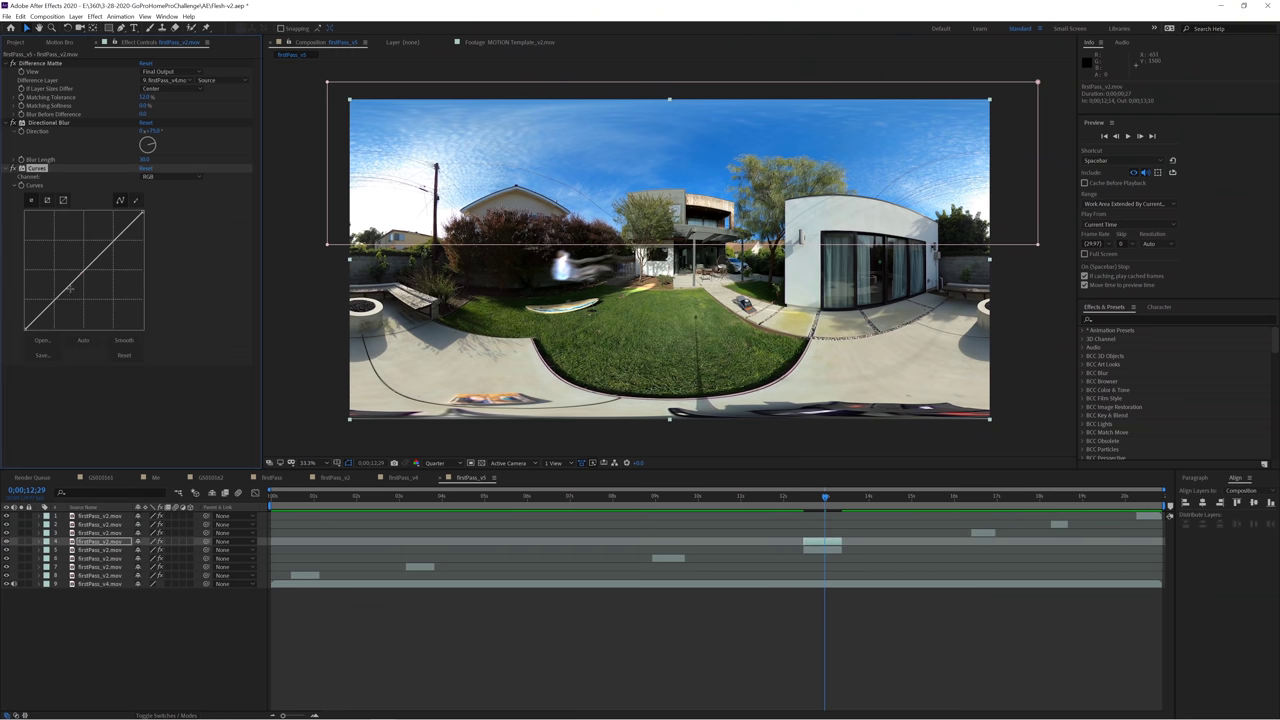
left_click_drag(122, 245, 120, 240)
left_click(170, 176)
left_click(160, 216)
left_click_drag(56, 300, 52, 292)
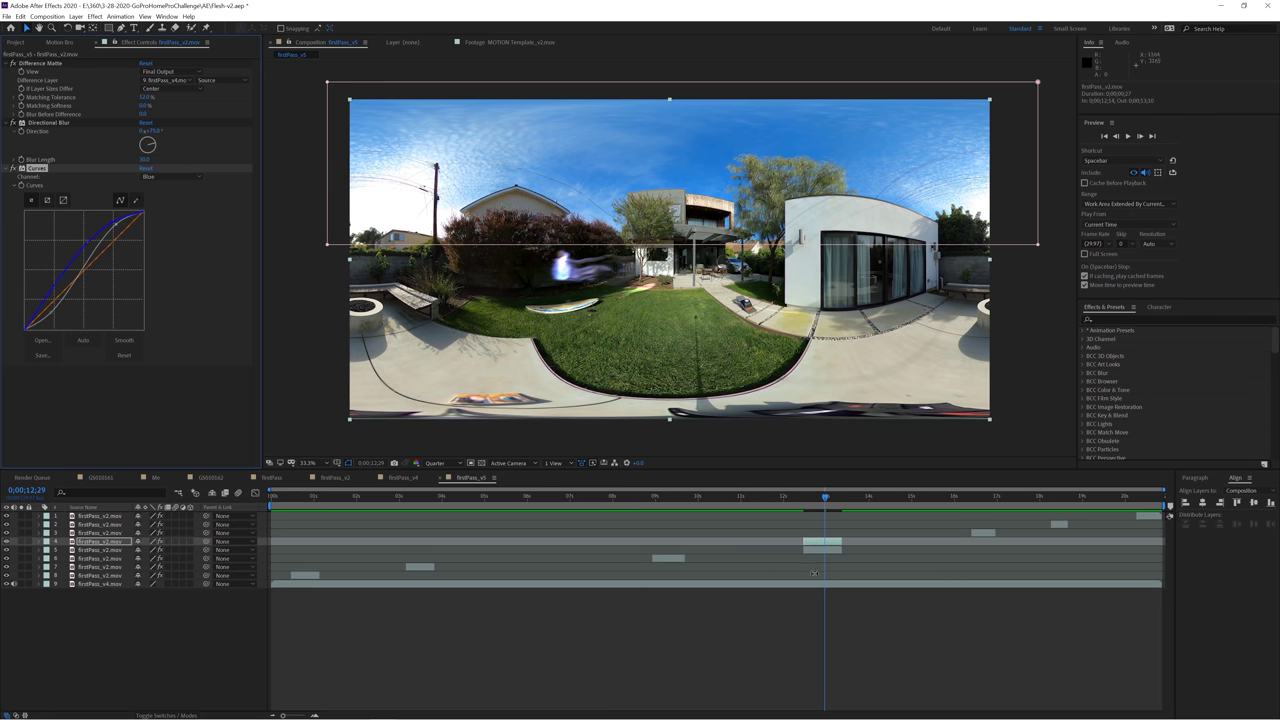
Duplicate several more runner clips and check their layer option menus.
left_click(668, 558)
key("ctrl+d")
right_click(96, 566)
key("Escape")
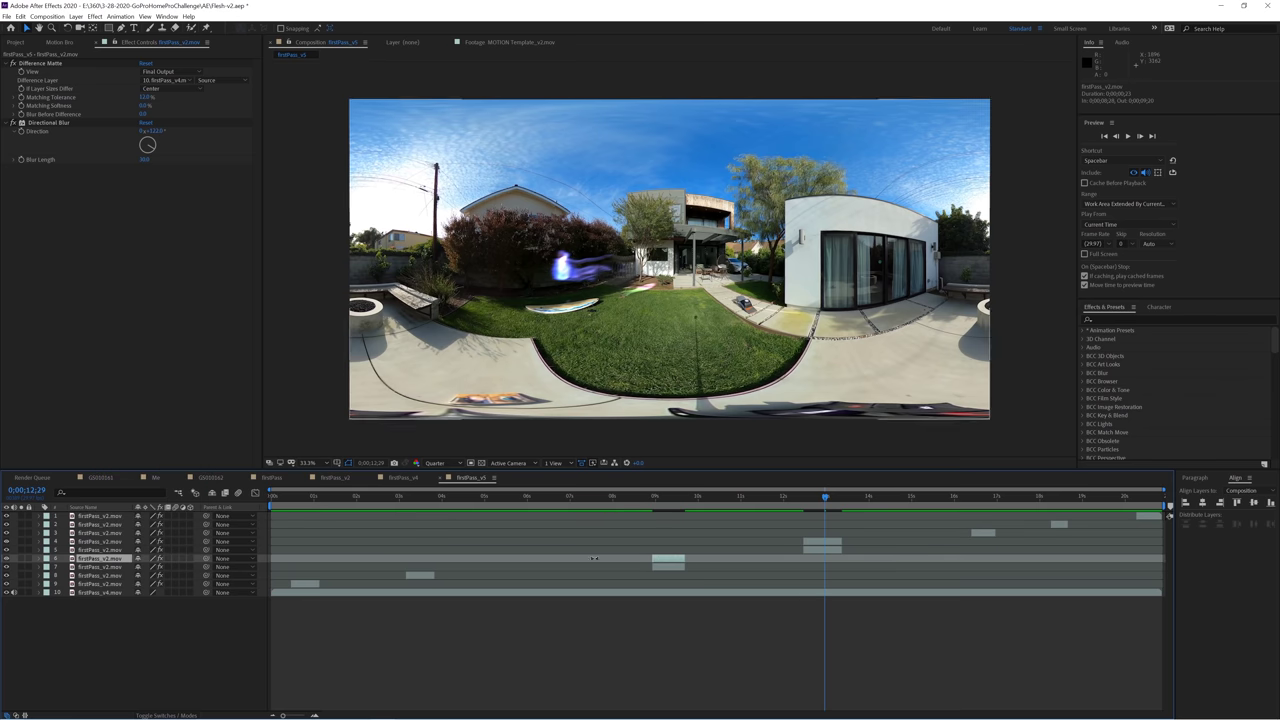
right_click(416, 575)
key("Escape")
key("ctrl+d")
right_click(420, 577)
key("Escape")
key("ctrl+d")
right_click(305, 595)
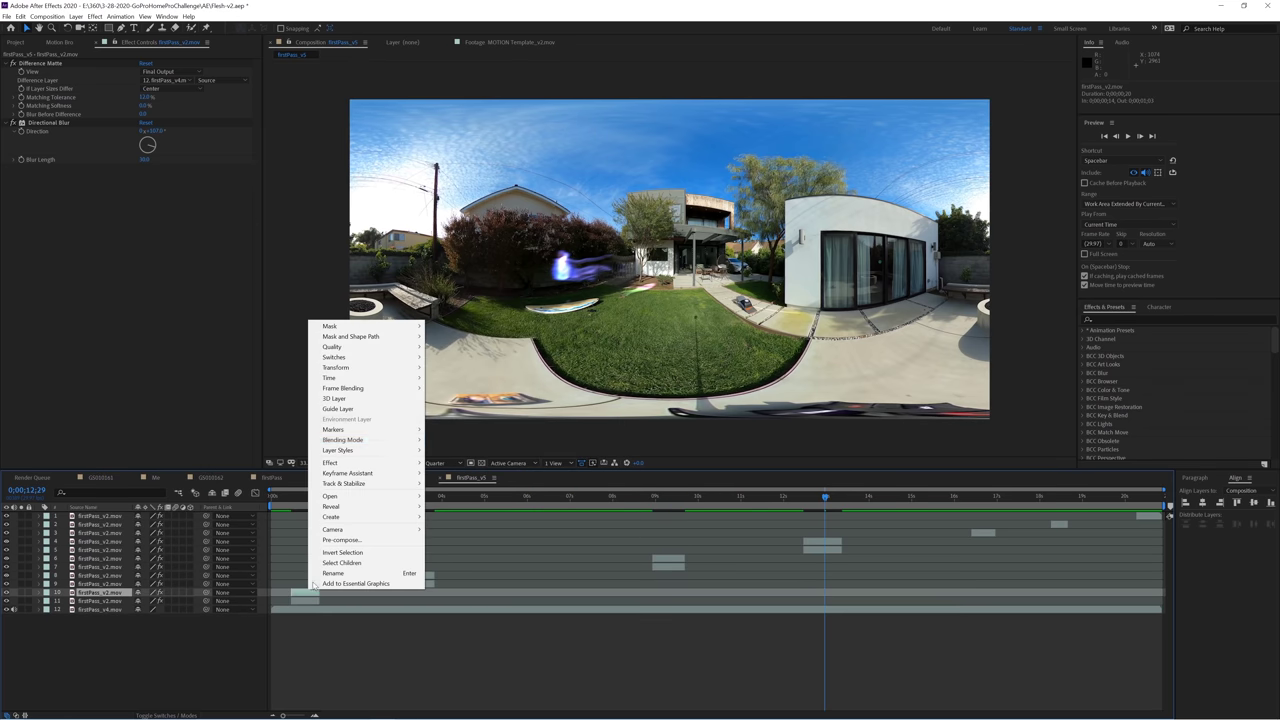
left_click(980, 535)
right_click(980, 535)
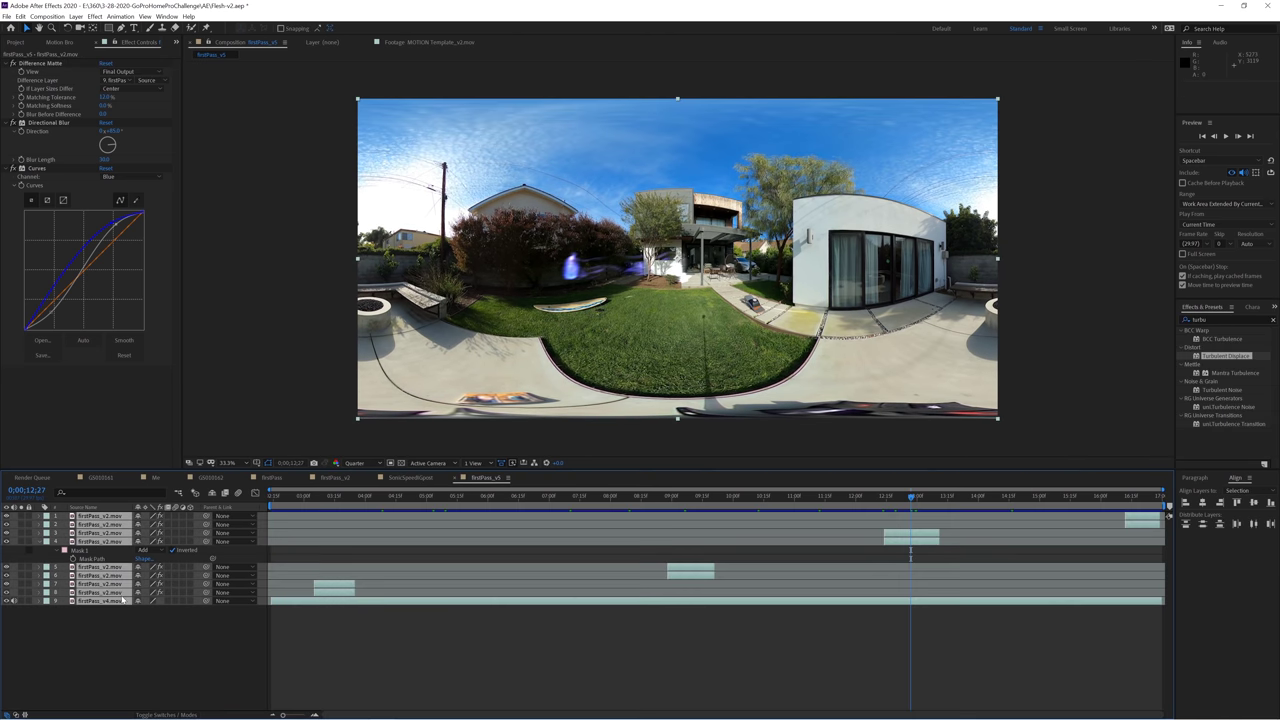
Pre-compose the selected layers into a new comp named SuperSpeed360.
right_click(122, 600)
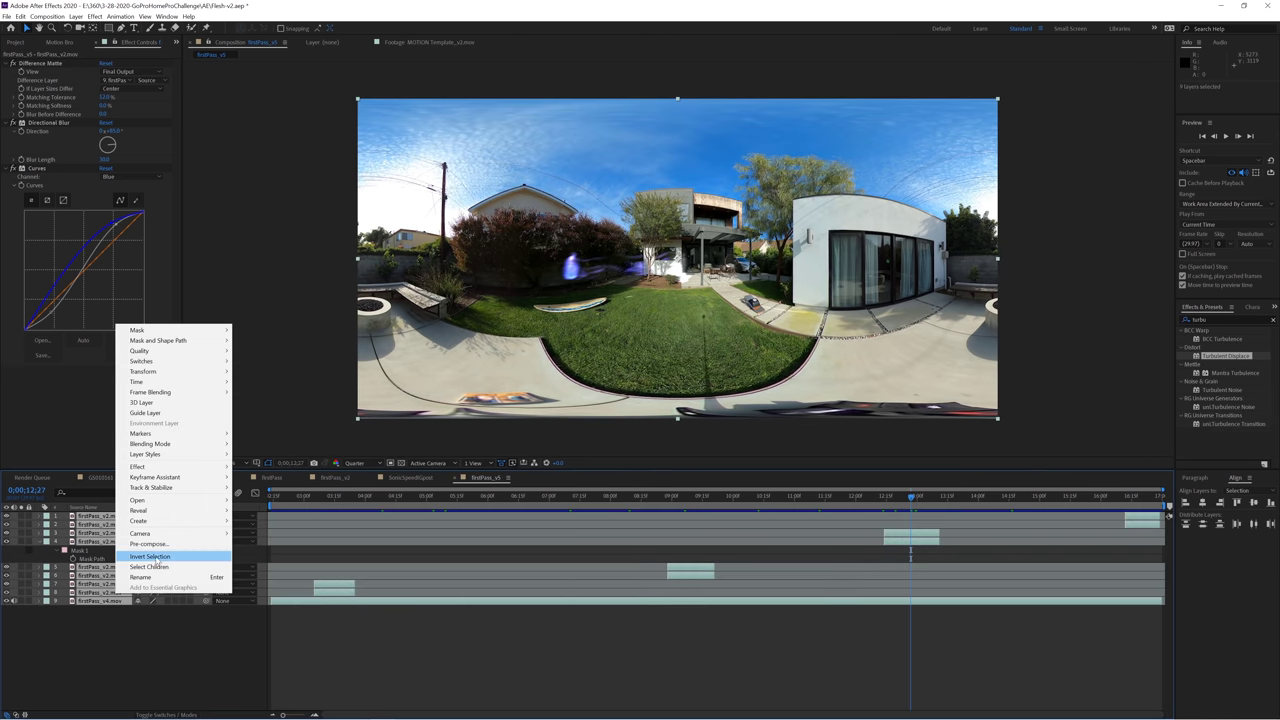
left_click(196, 536)
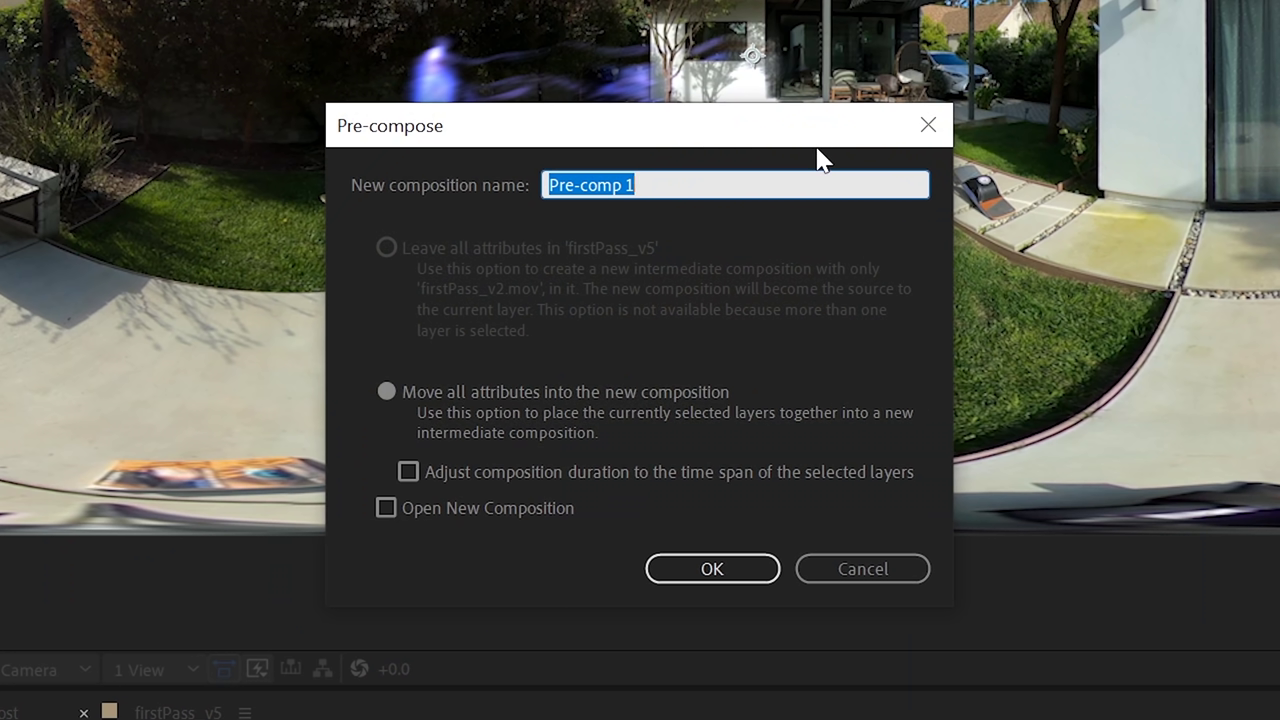
type("SuperSpeed360")
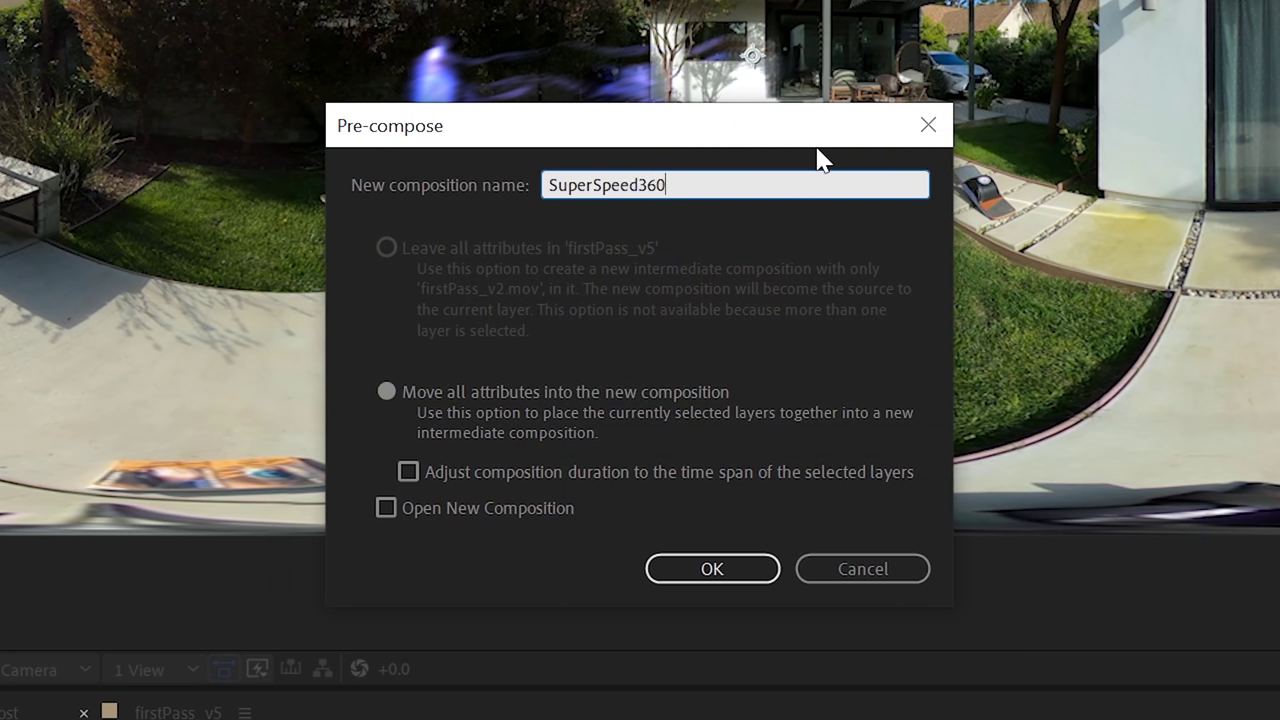
key("Return")
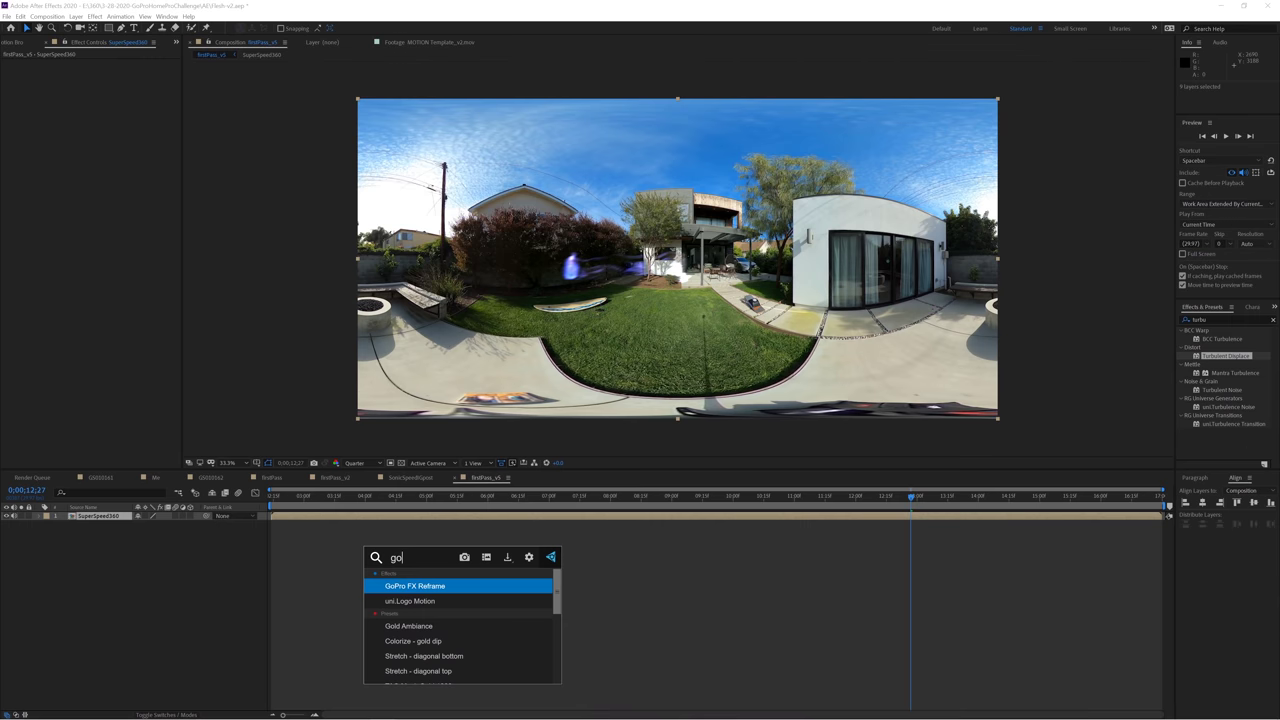
Add the GoPro FX Reframe effect to the nested SuperSpeed360 layer.
left_click(429, 588)
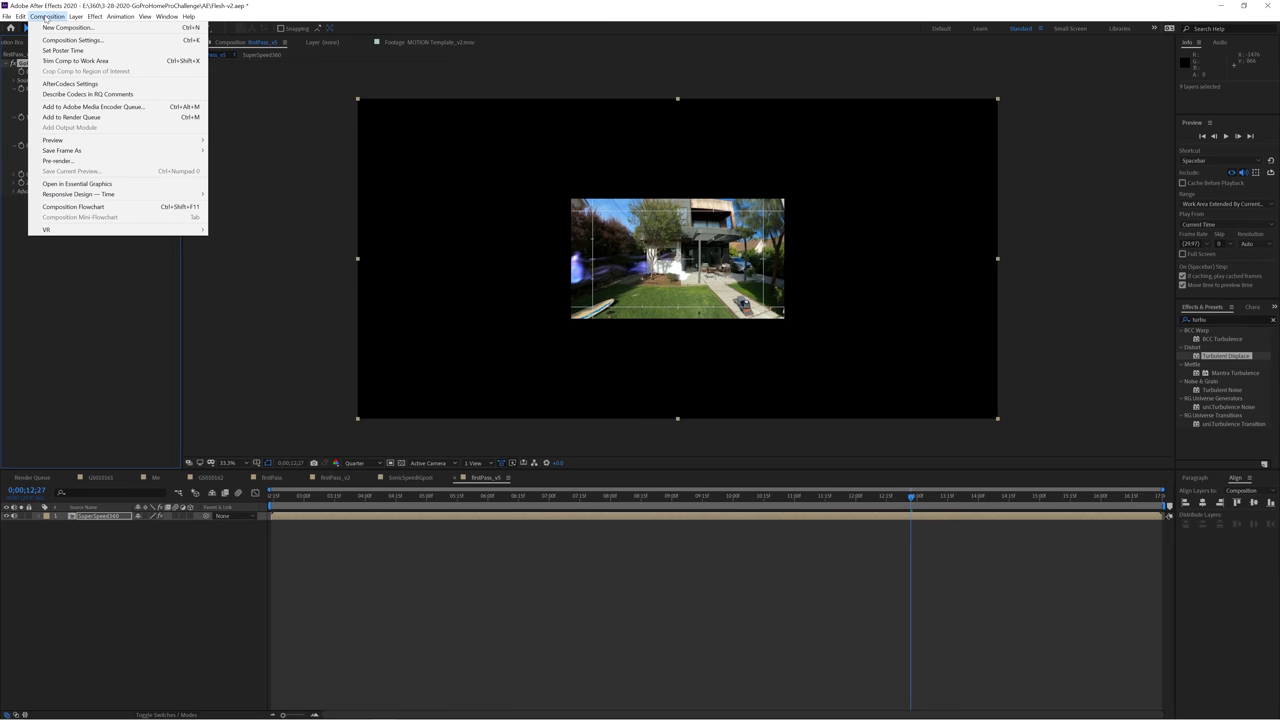
Set the composition to 1080 × 1350 at 29.97 fps and name it SonicSpeedIGPost.
left_click(72, 40)
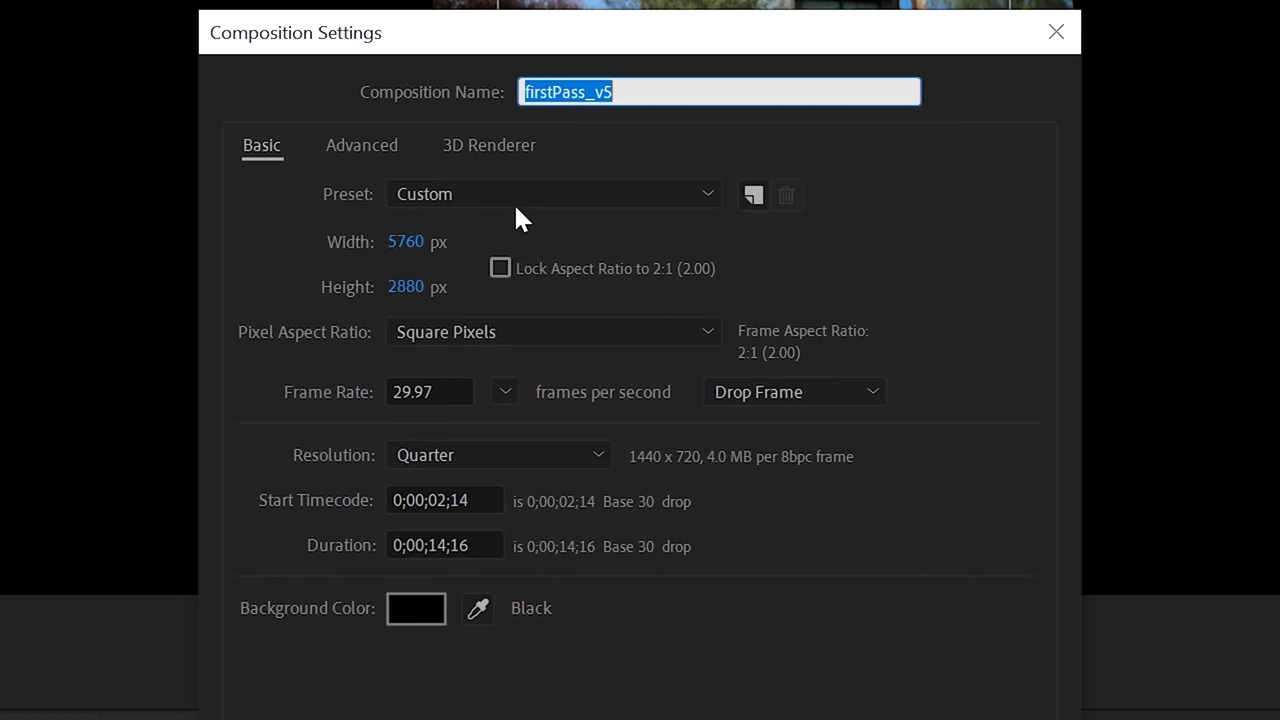
left_click(409, 252)
type("1080")
left_click(410, 288)
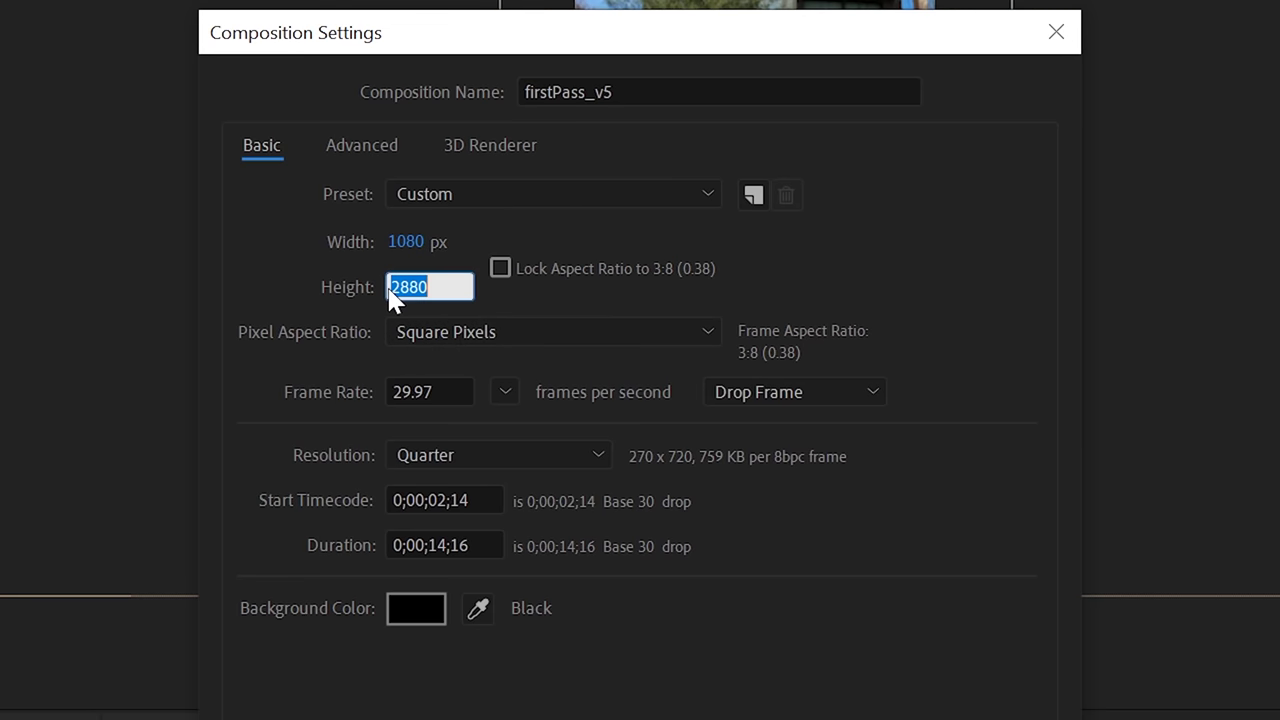
type("1350")
key("Tab")
type("SonicSpeedIGPos")
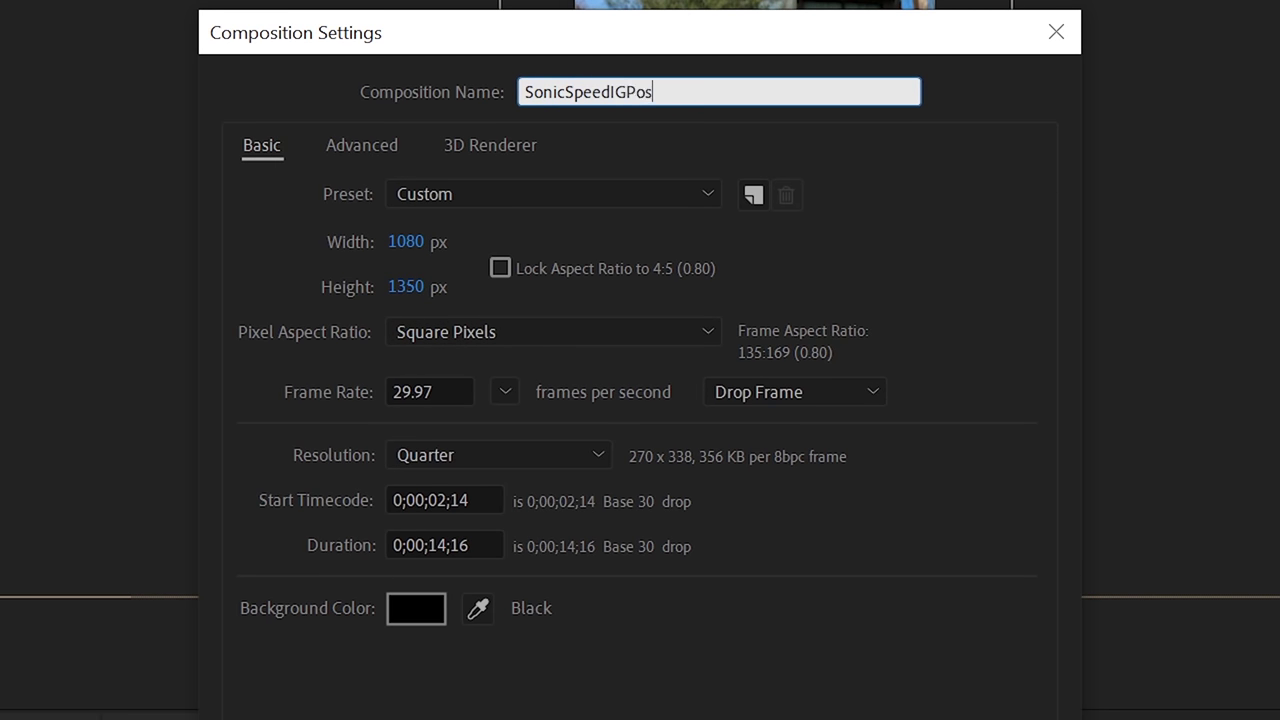
left_click(515, 398)
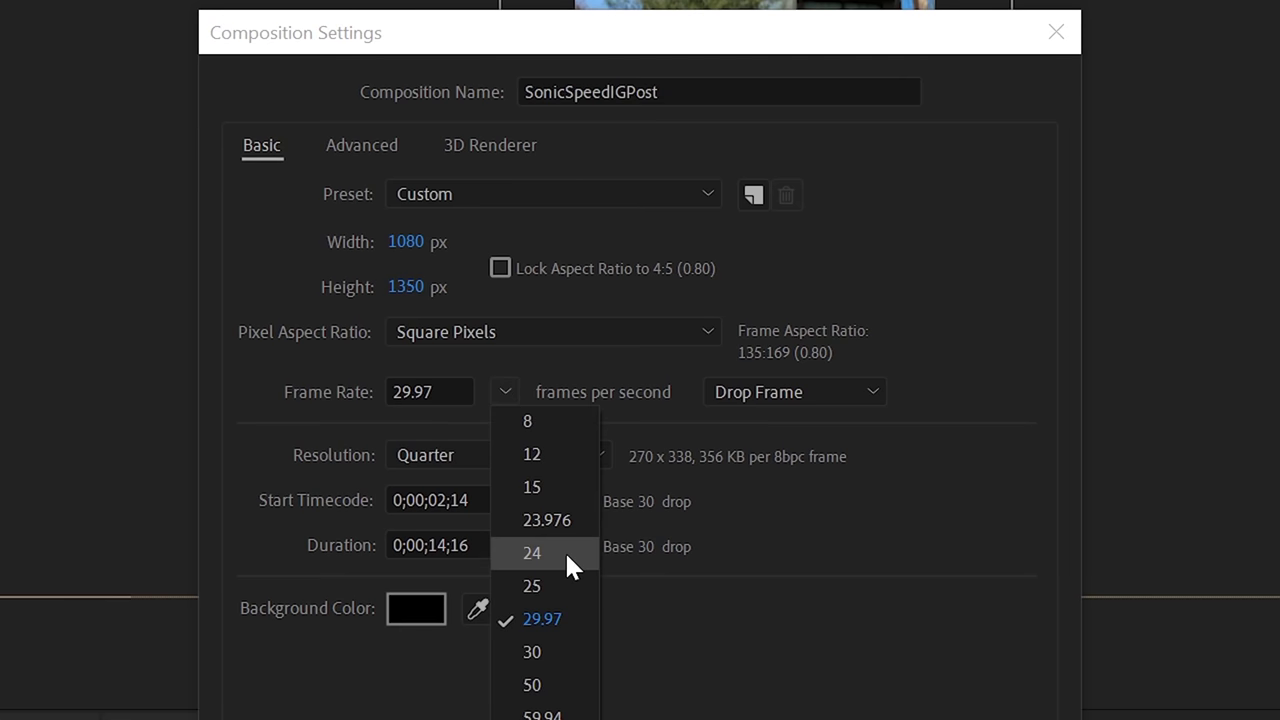
left_click(543, 628)
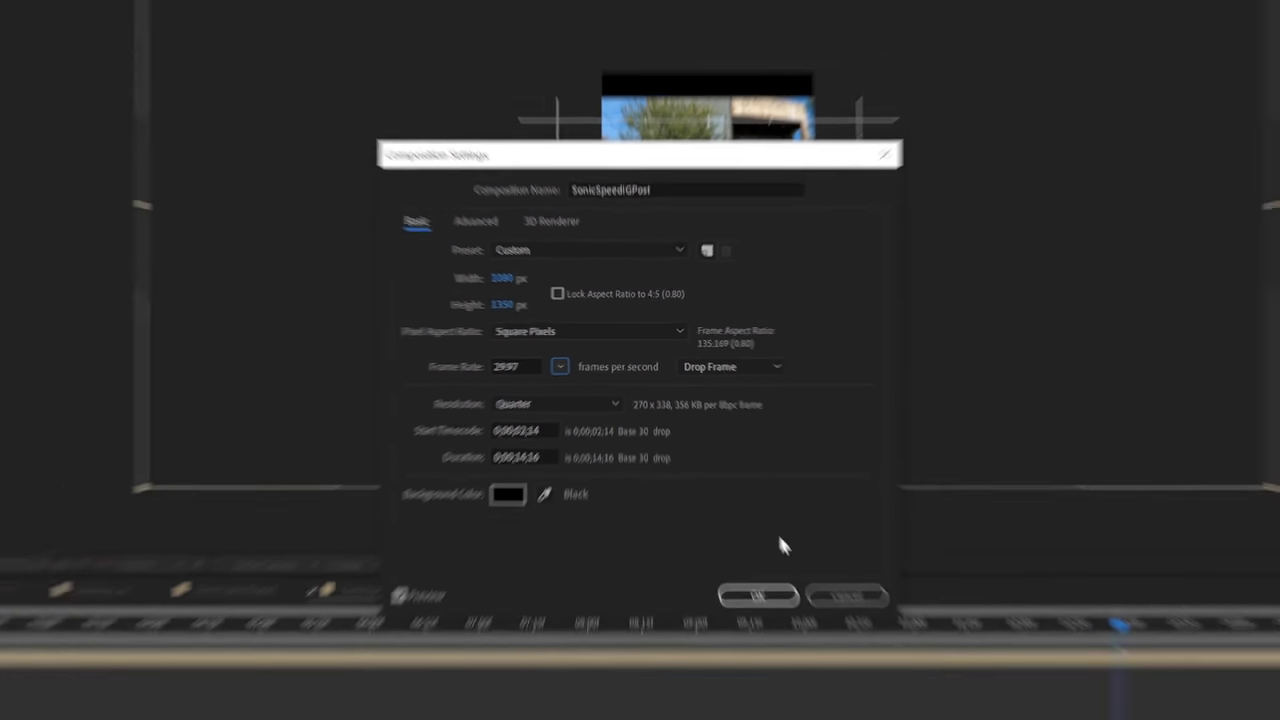
left_click(757, 594)
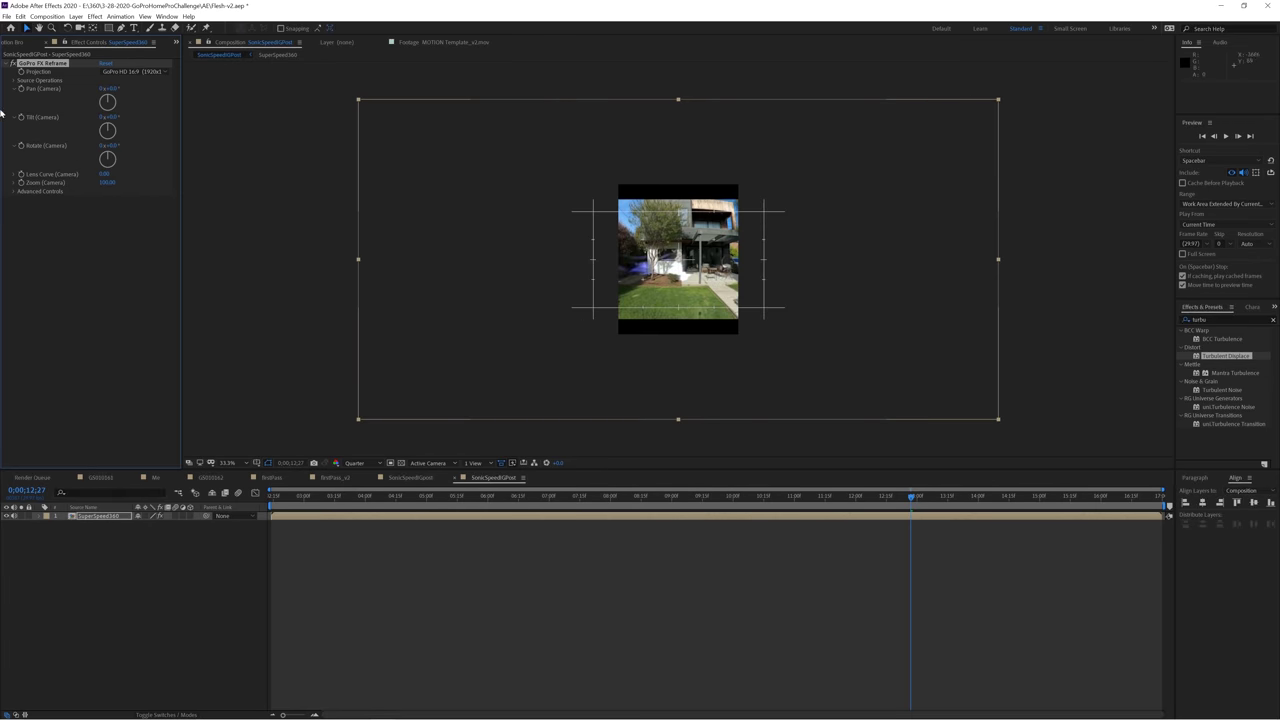
left_click(113, 73)
Switch the reframe projection to Social 4:5 and tilt the view to show more sky.
left_click(146, 134)
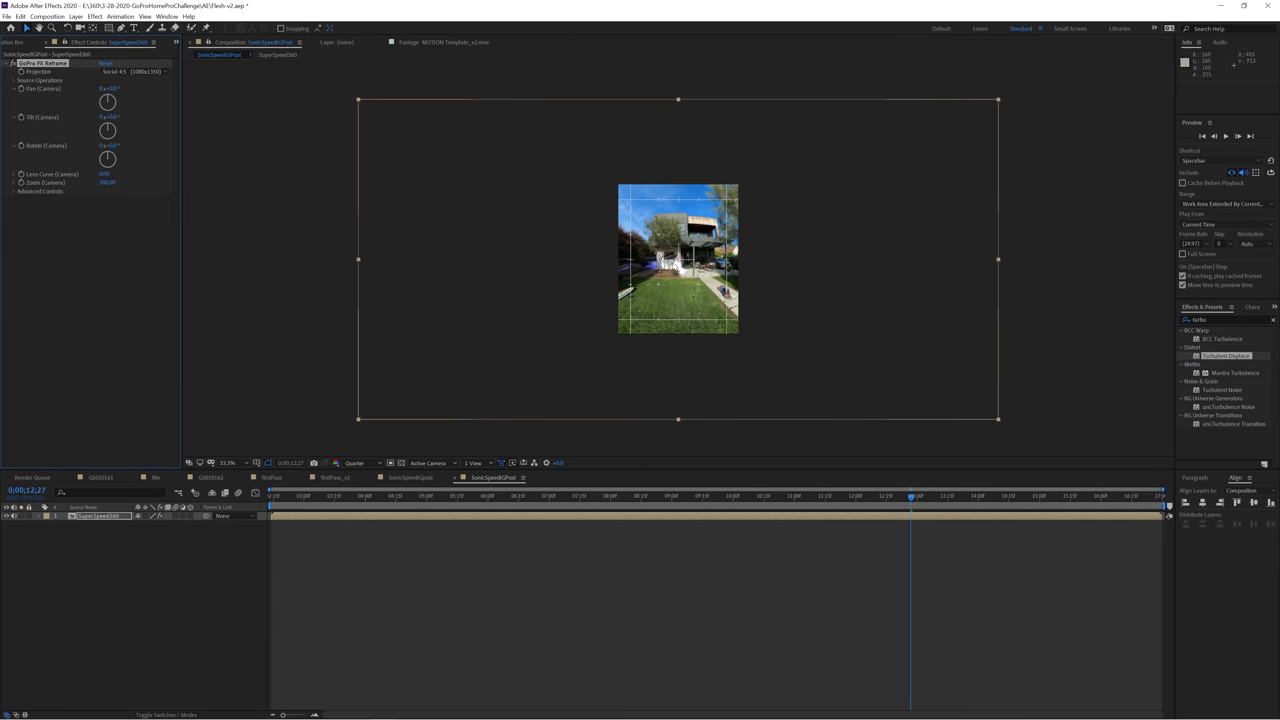
scroll(655, 195, "up", 1)
left_click_drag(678, 257, 706, 295)
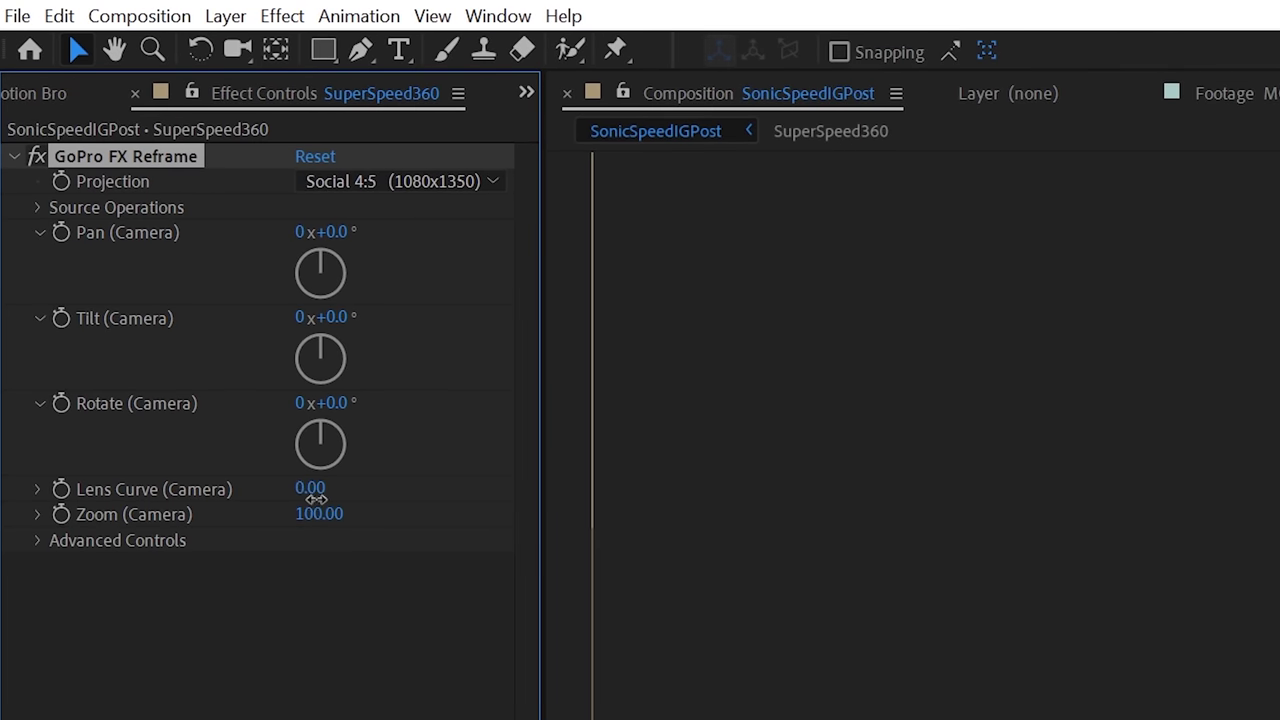
Set the reframe's Lens Curve to 70.
left_click(316, 497)
type("70")
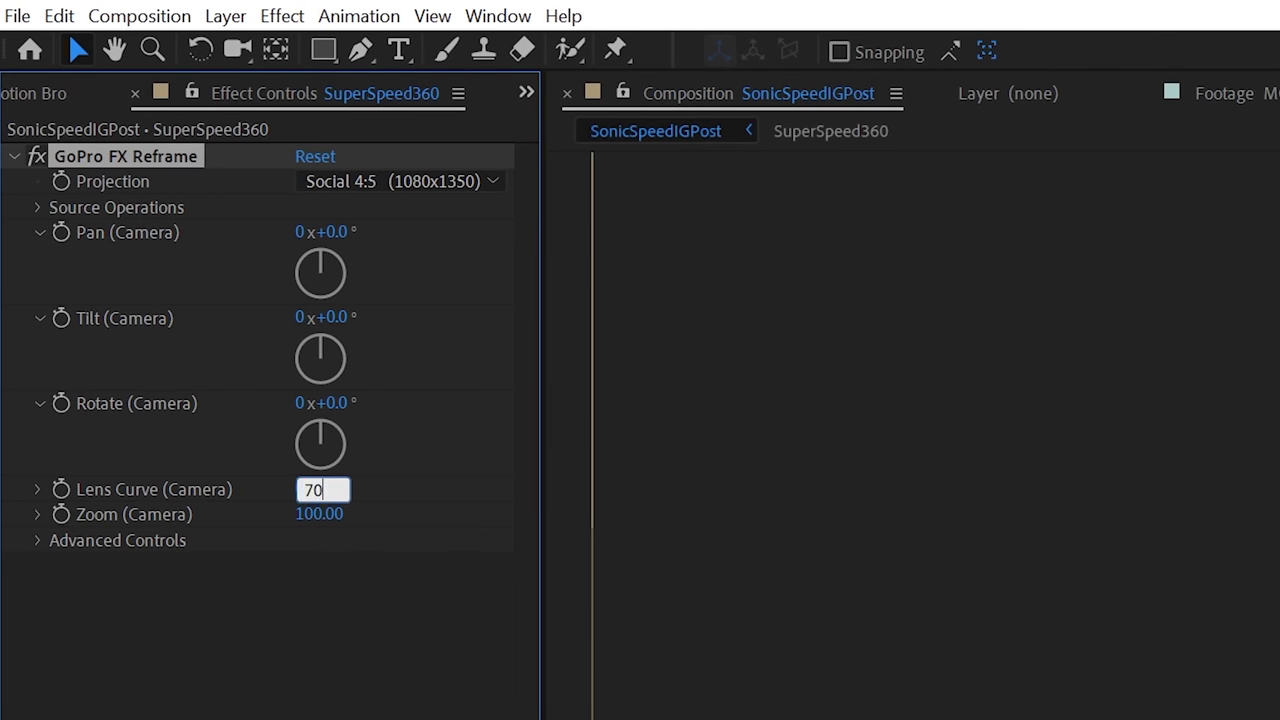
key("Return")
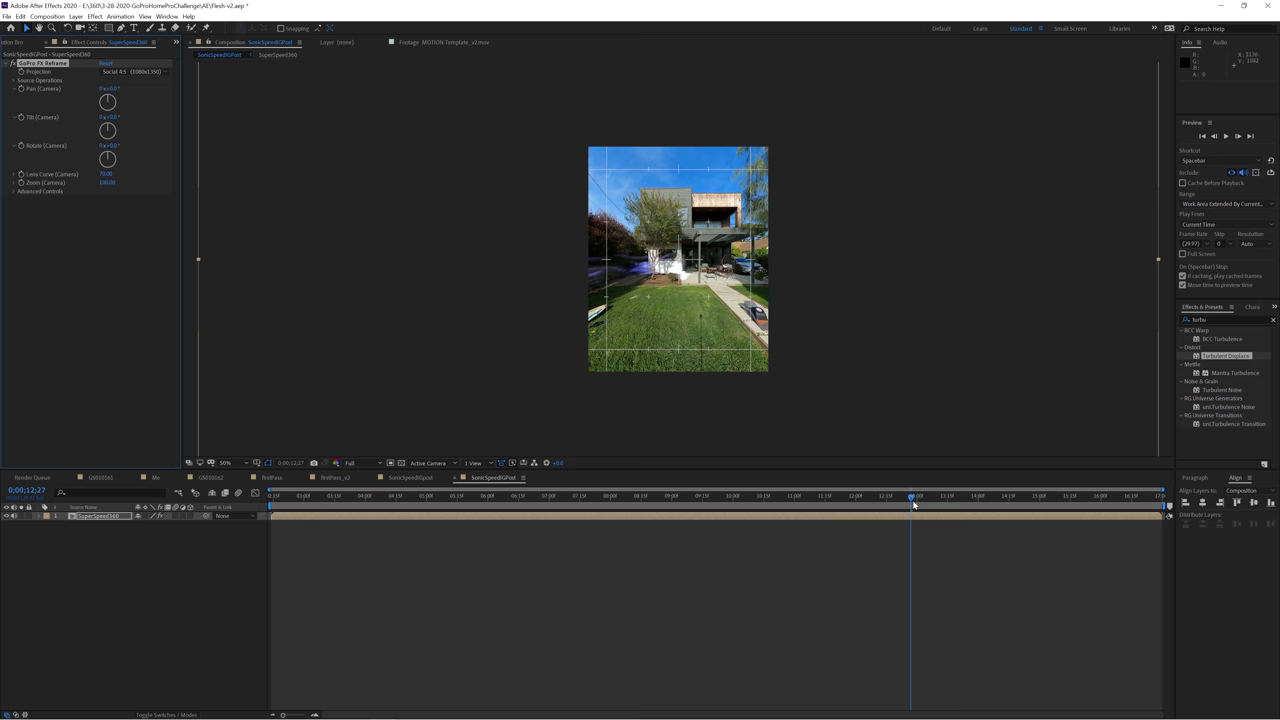
Review the shot between 12;23 and 13;00 and pan the reframed 360 view to a new angle.
left_click_drag(911, 500, 884, 507)
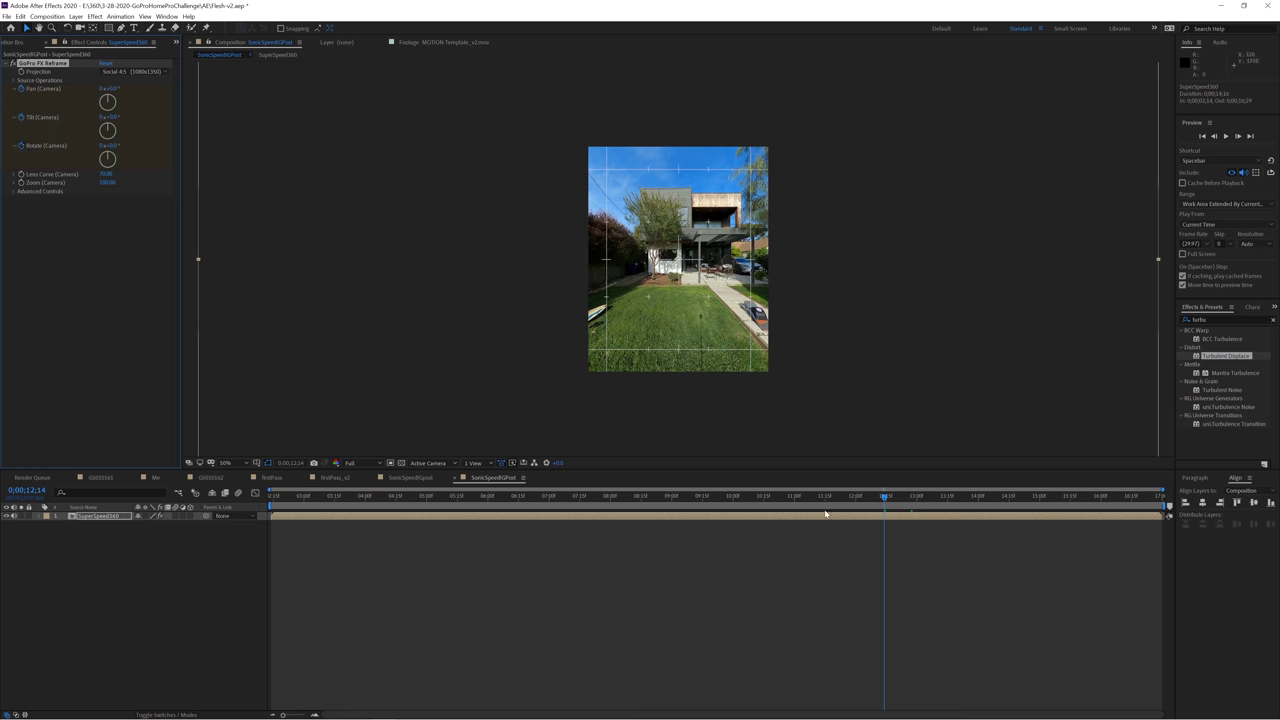
left_click_drag(885, 498, 925, 498)
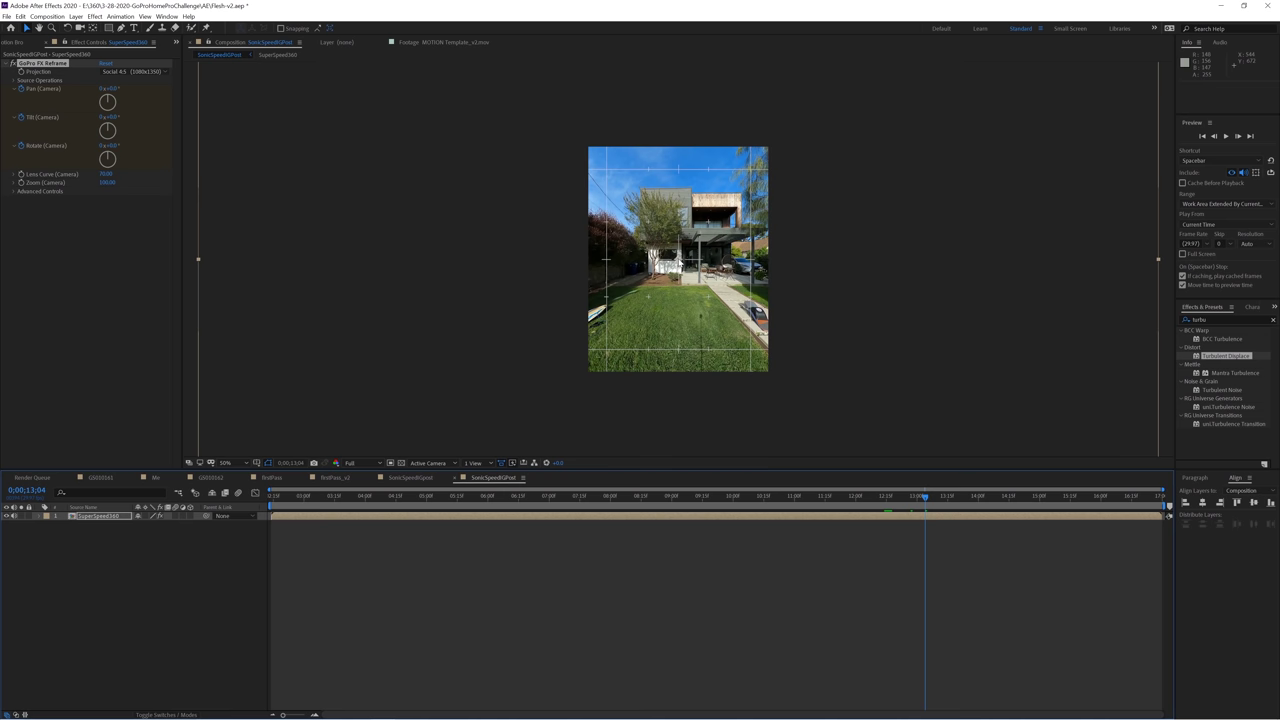
left_click_drag(718, 262, 678, 259)
Apply Easy Ease to the Pan, Tilt and Rotate keyframes and preview around 13 seconds.
key("u")
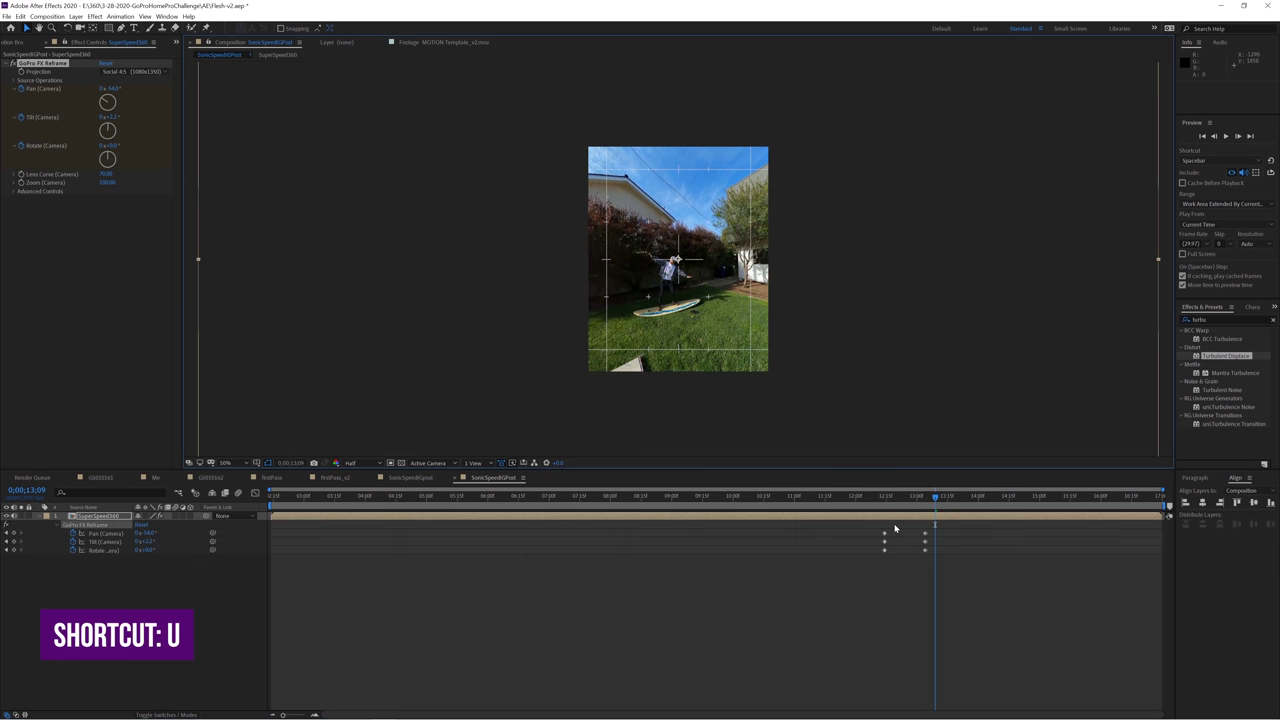
left_click_drag(953, 525, 866, 580)
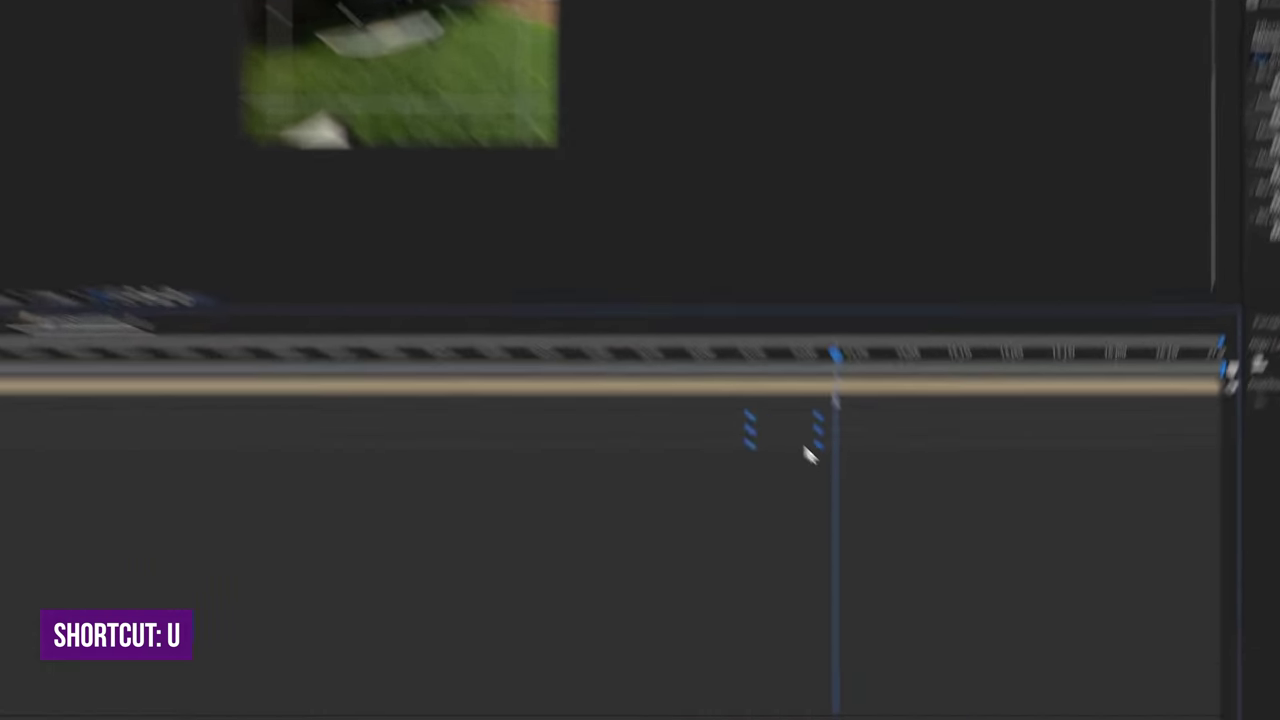
right_click(924, 550)
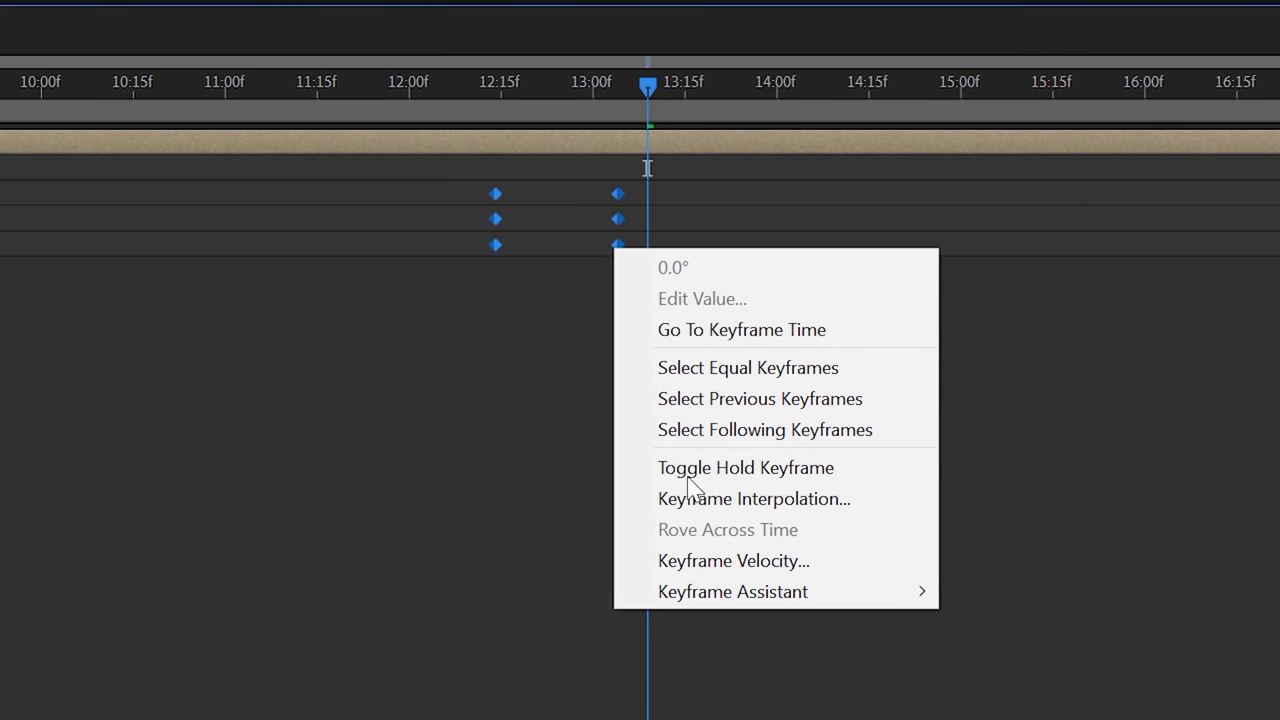
mouse_move(722, 609)
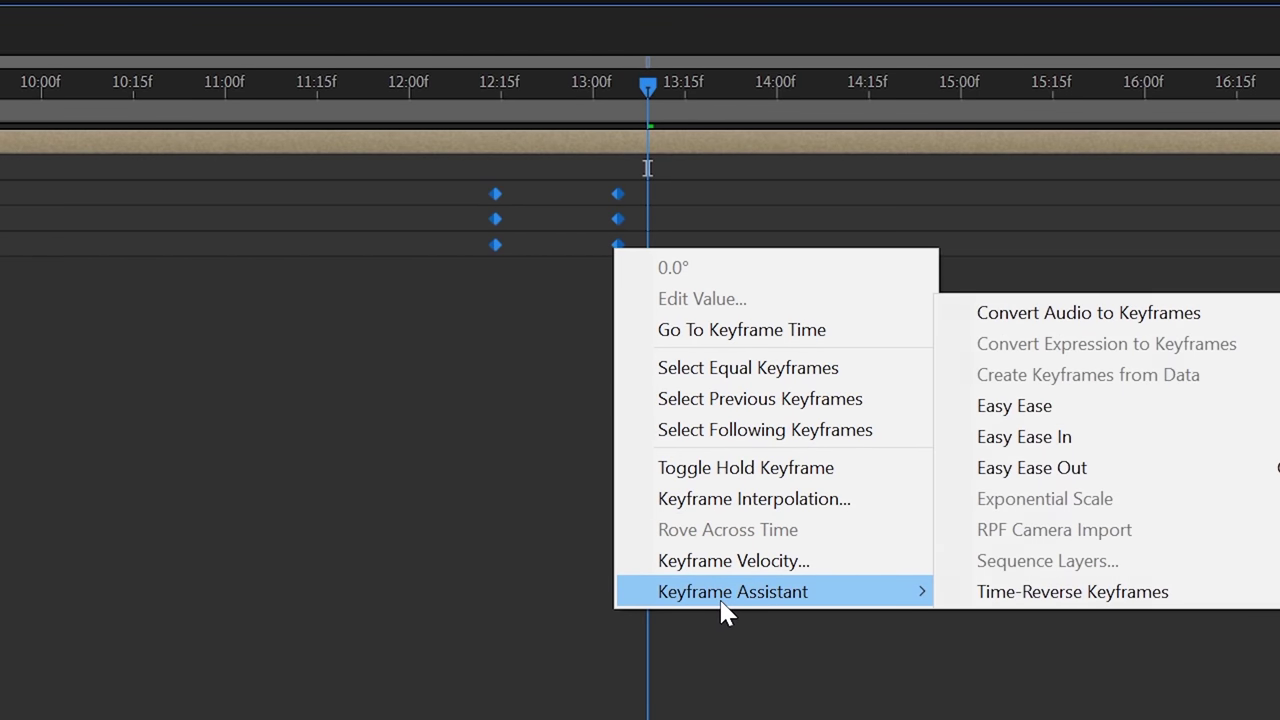
left_click(1045, 405)
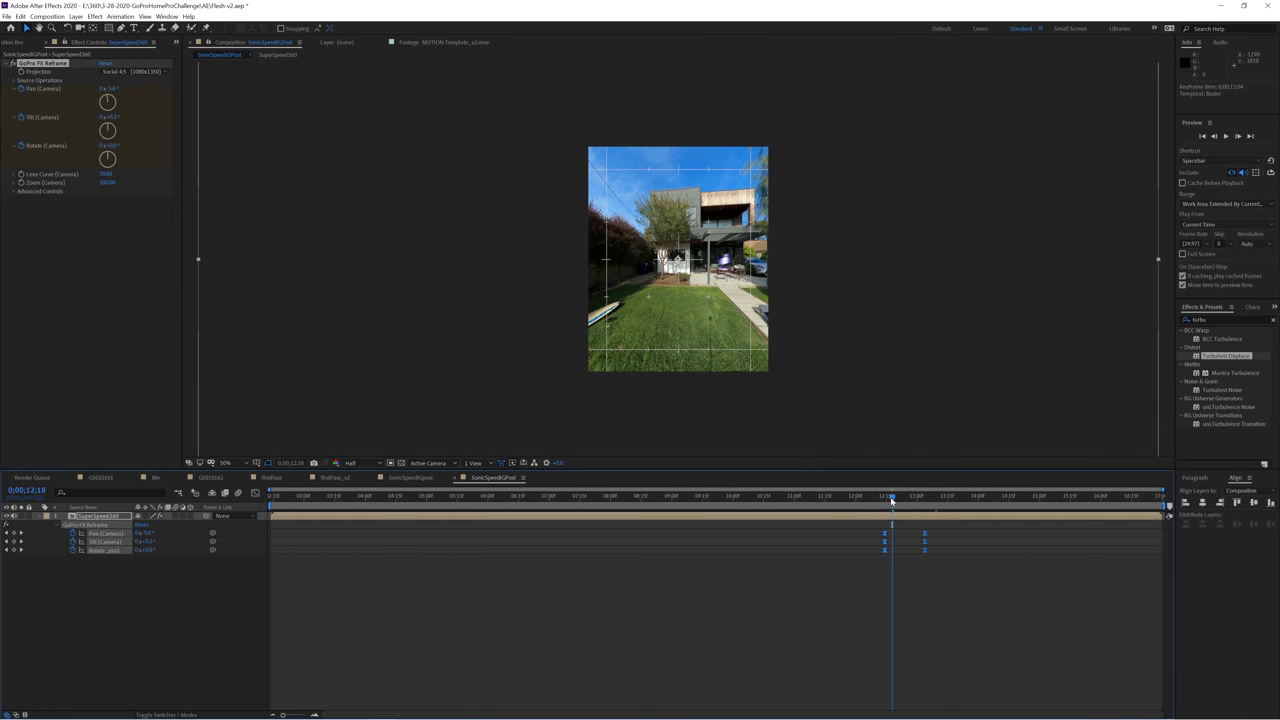
mouse_move(892, 502)
left_mouse_down()
mouse_move(934, 503)
mouse_move(884, 505)
left_mouse_up()
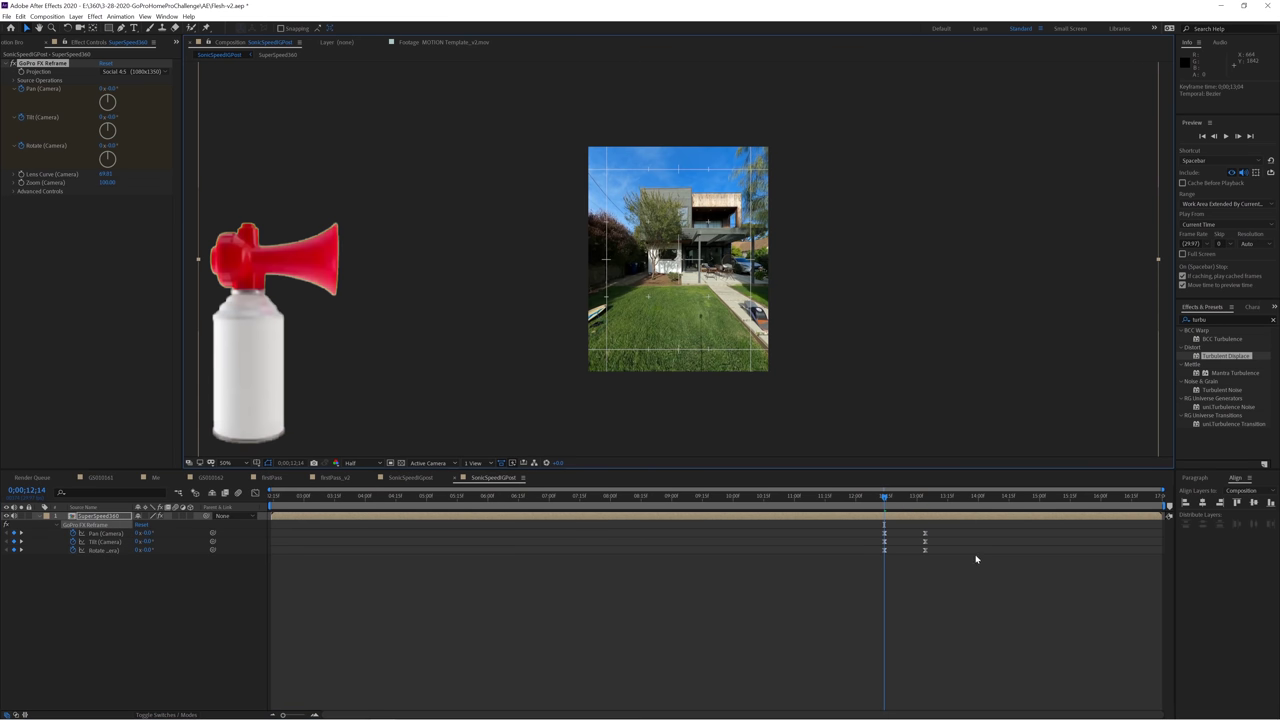
left_click(338, 515)
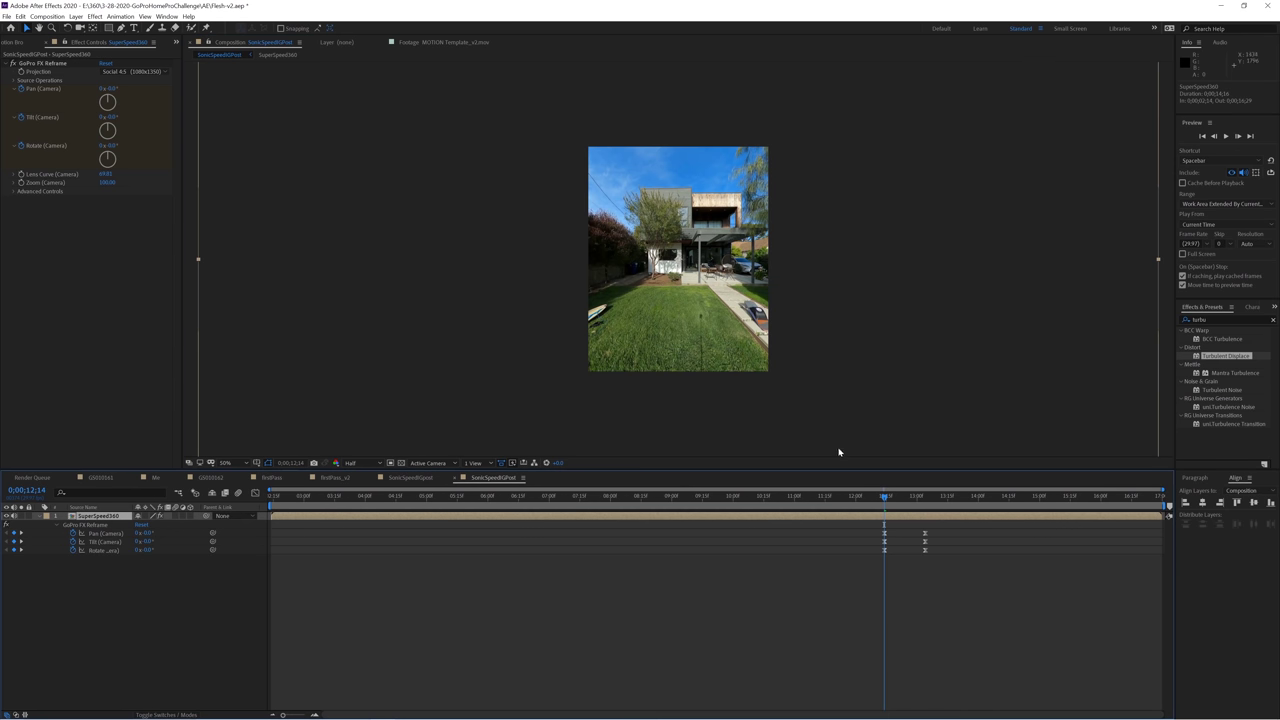
mouse_move(886, 499)
left_mouse_down()
mouse_move(922, 497)
mouse_move(886, 497)
left_mouse_up()
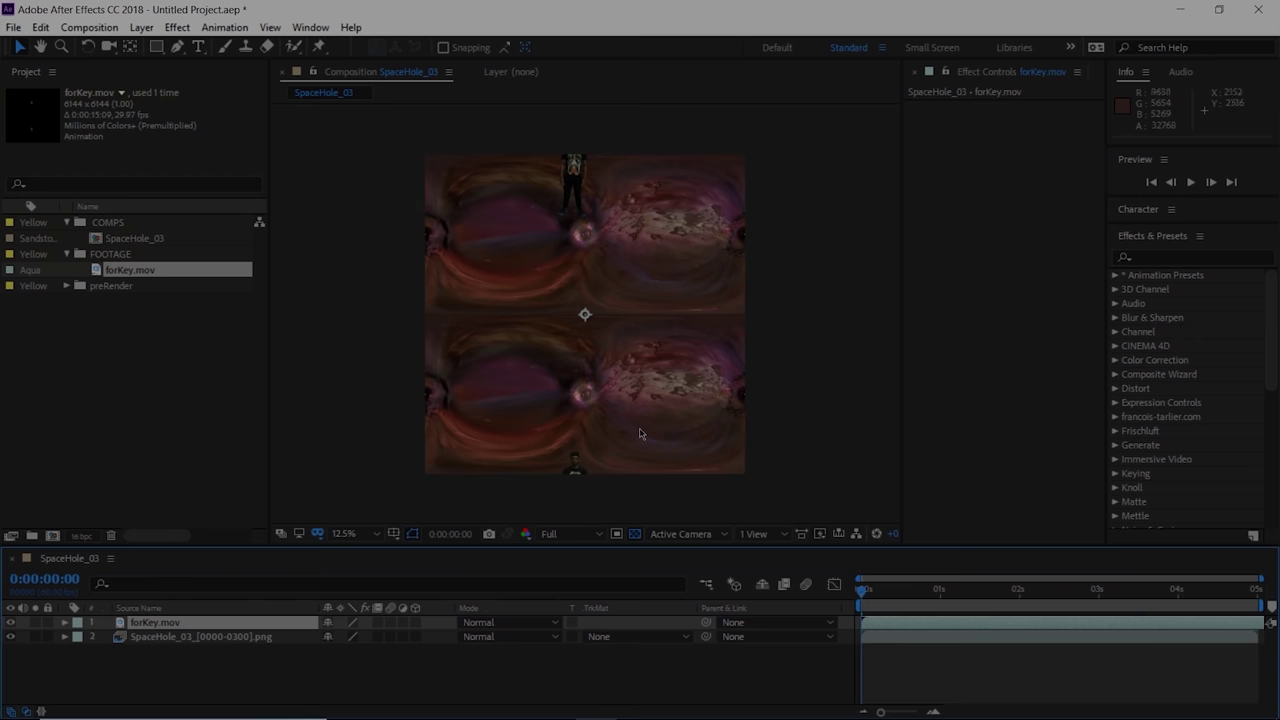
scroll(586, 271, "up", 4)
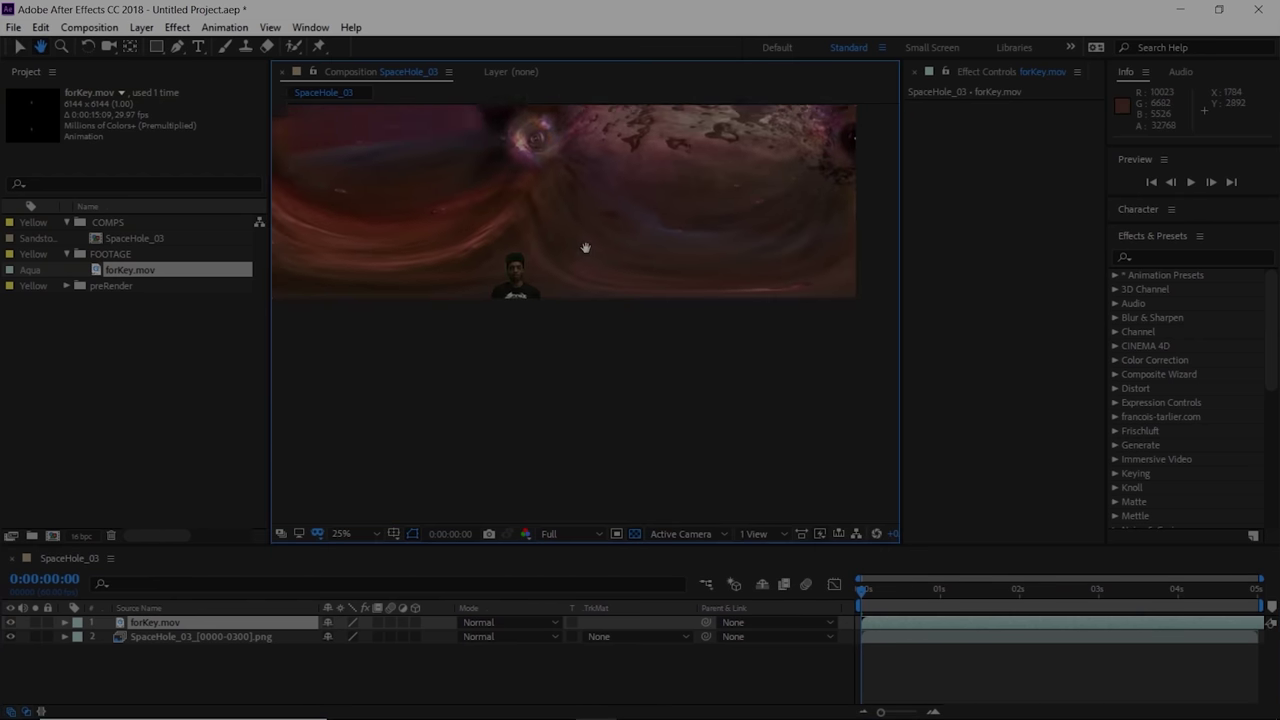
Scale the forKey.mov layer to 50%.
scroll(666, 434, "down", 2)
key("s")
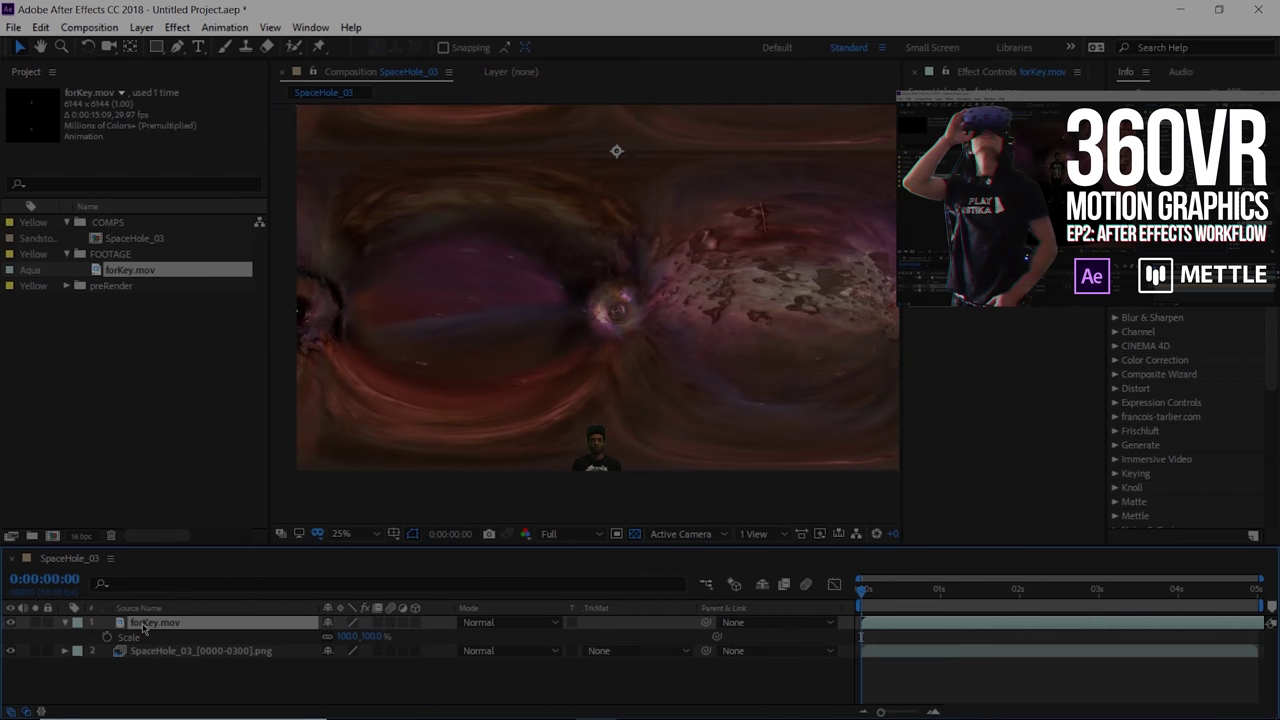
left_click(345, 636)
type("50")
key("Return")
Apply VR Plane to Sphere to pre_Platform and expand its projection rotation settings.
mouse_move(610, 300)
left_mouse_down()
mouse_move(596, 351)
mouse_move(596, 300)
left_mouse_up()
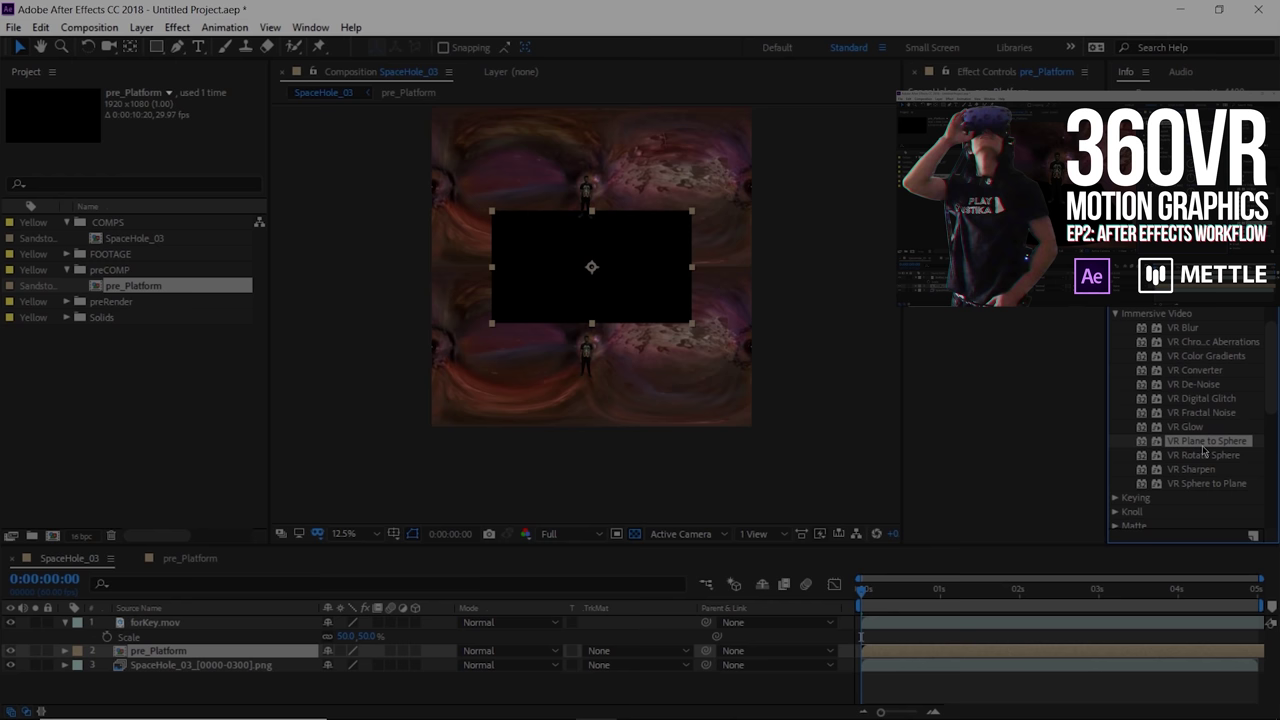
left_click_drag(1205, 441, 1030, 380)
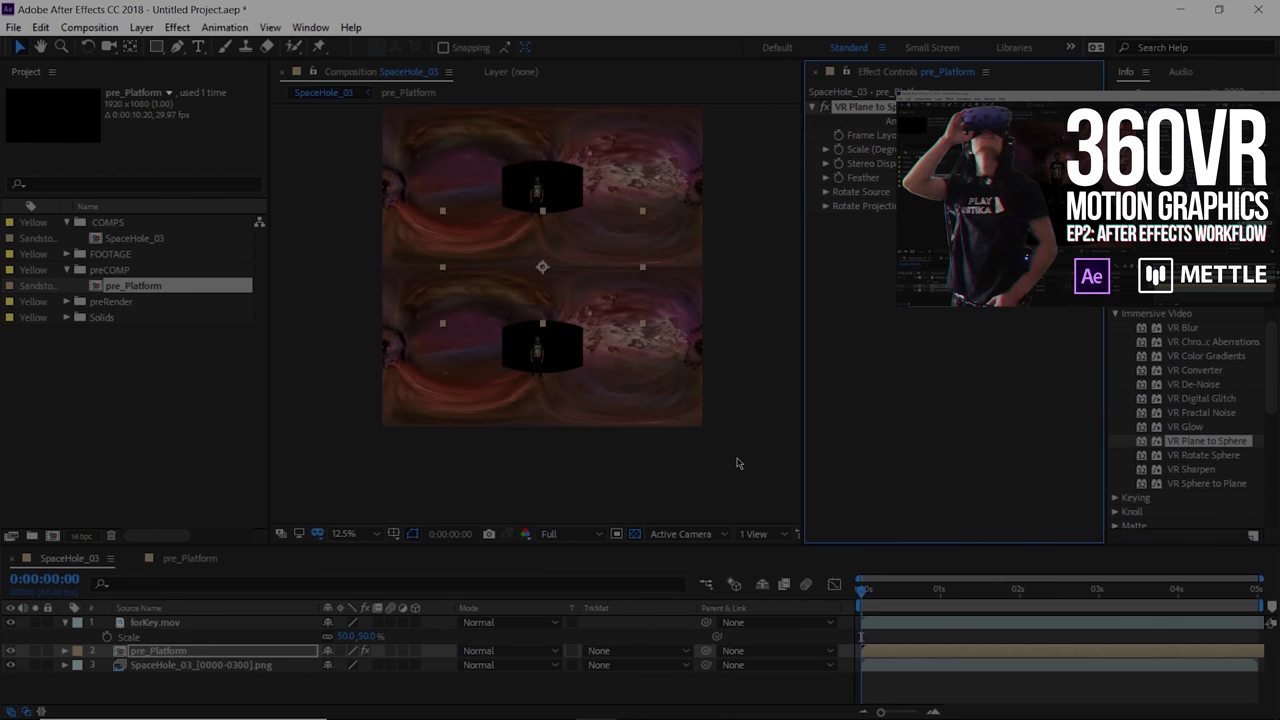
scroll(737, 463, "up", 4)
left_click(826, 205)
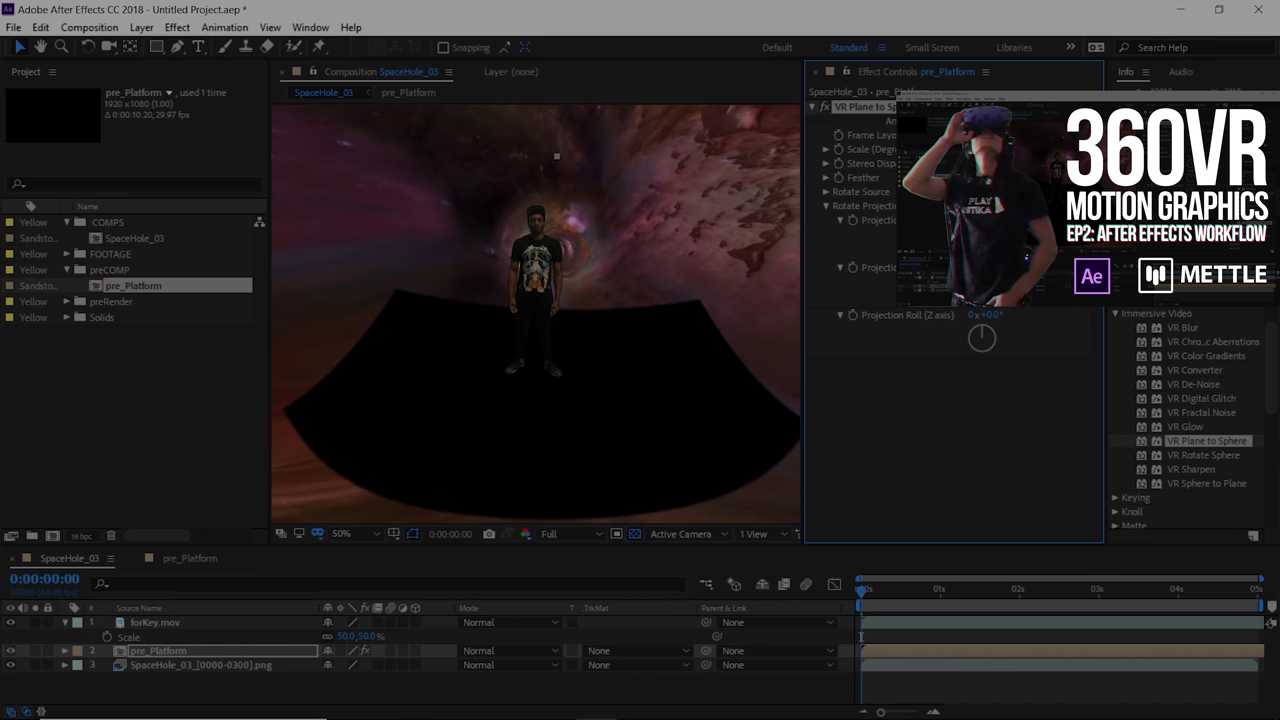
scroll(380, 280, "down", 2)
left_click(408, 92)
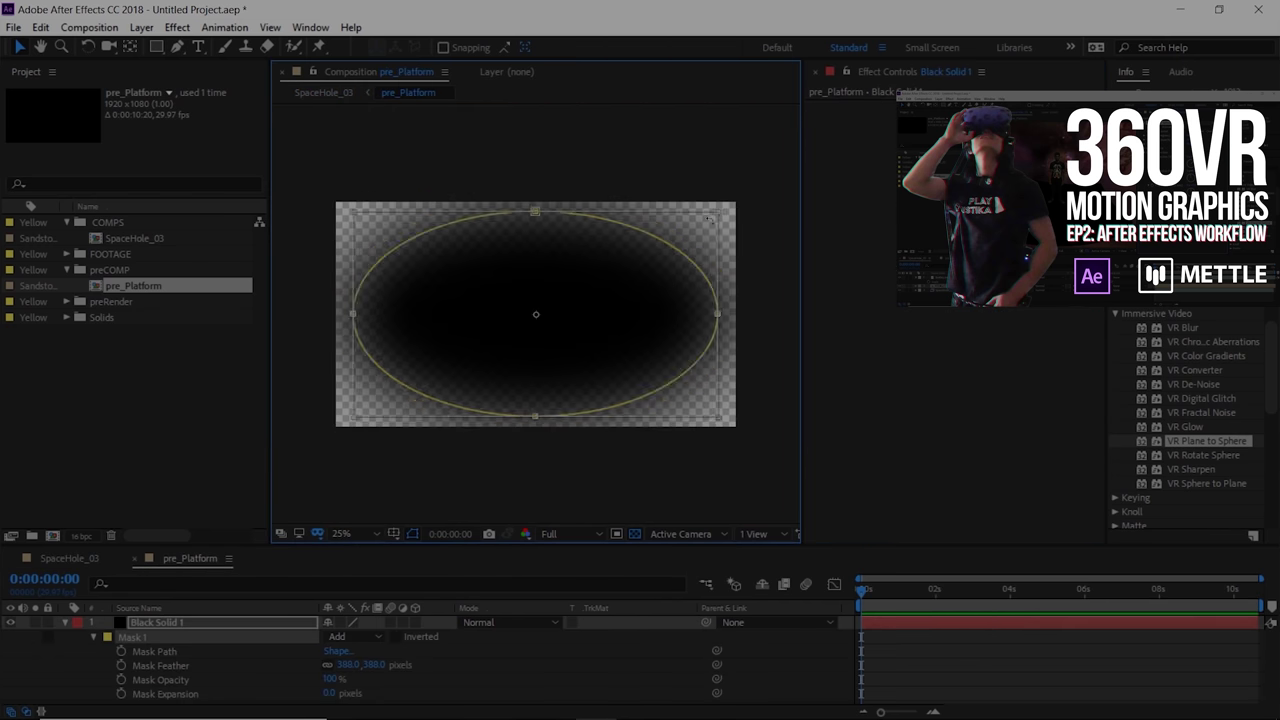
left_click(82, 560)
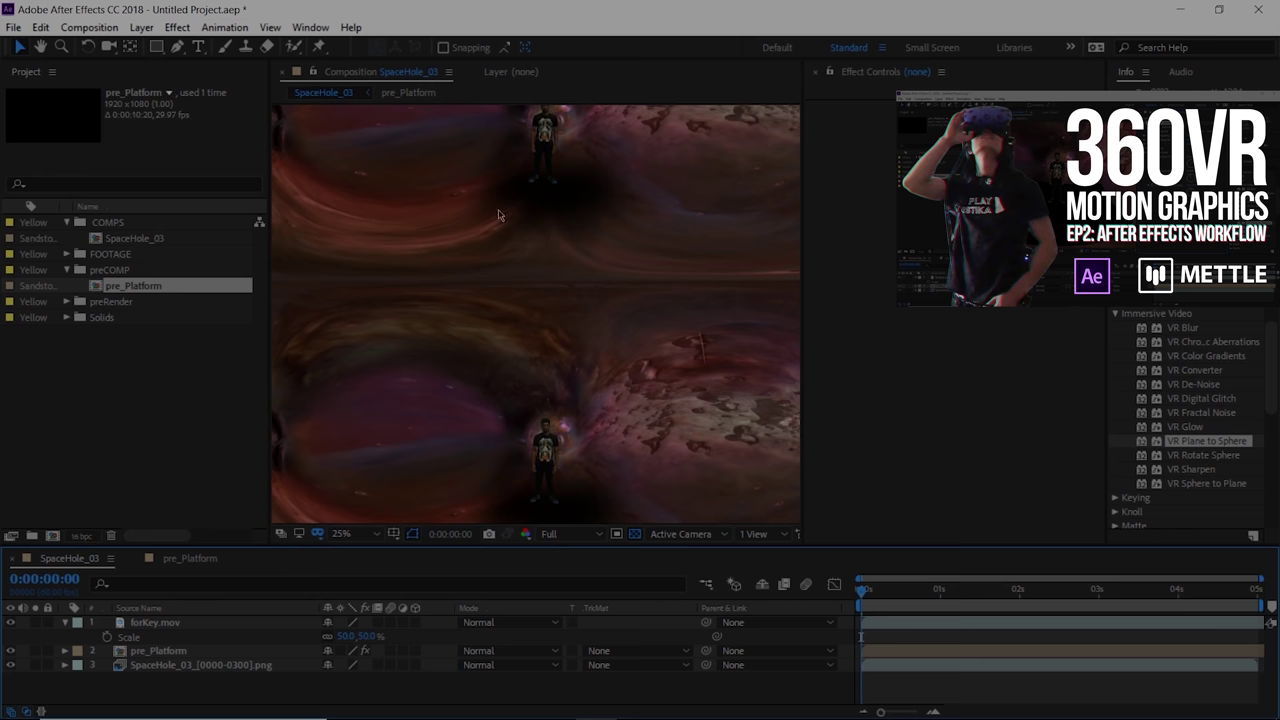
Grade the scene in Magic Bullet Looks, trying Warm and Zombies before settling on Action.
left_click(158, 650)
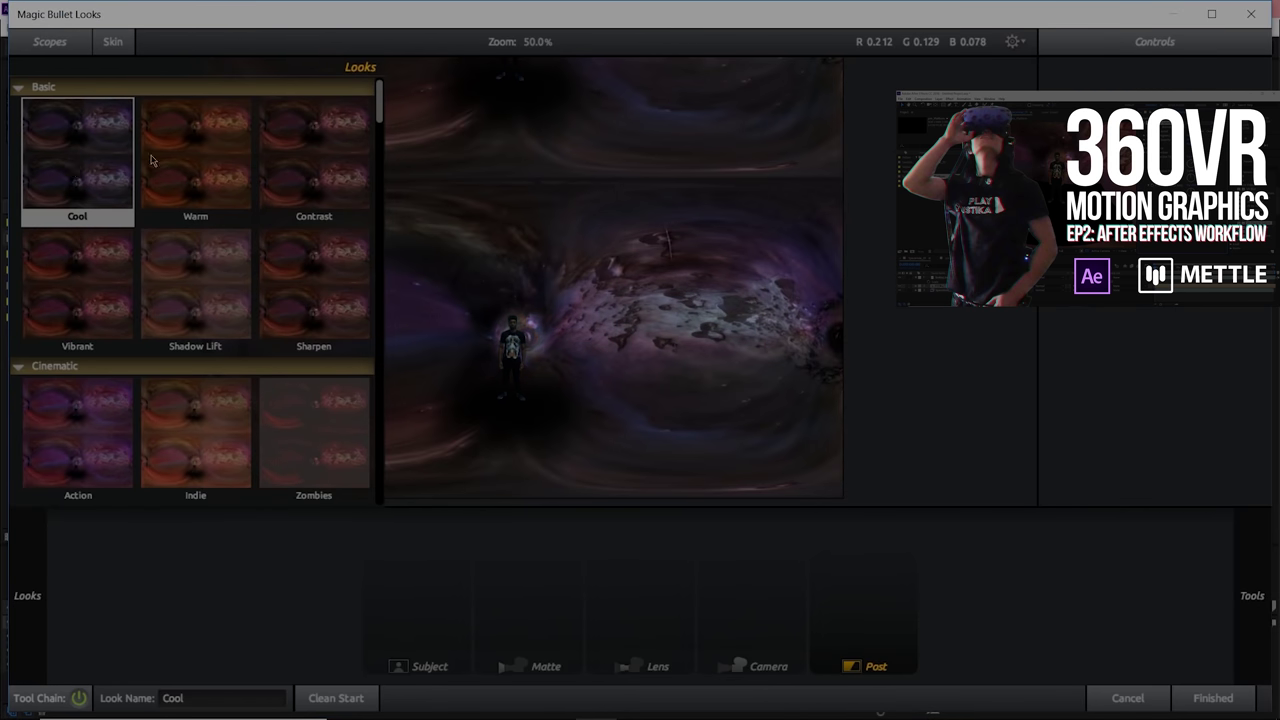
left_click(165, 162)
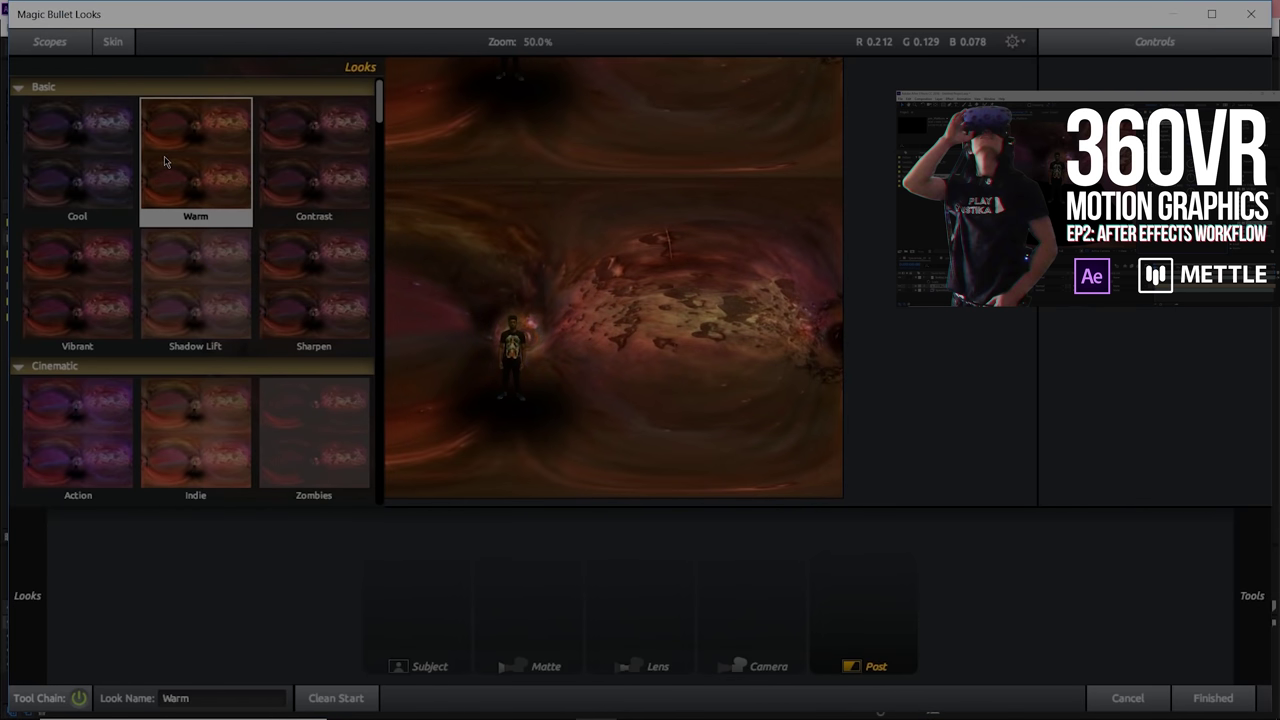
left_click(80, 290)
scroll(200, 300, "down", 1)
left_click(313, 420)
left_click(101, 316)
scroll(101, 316, "down", 1)
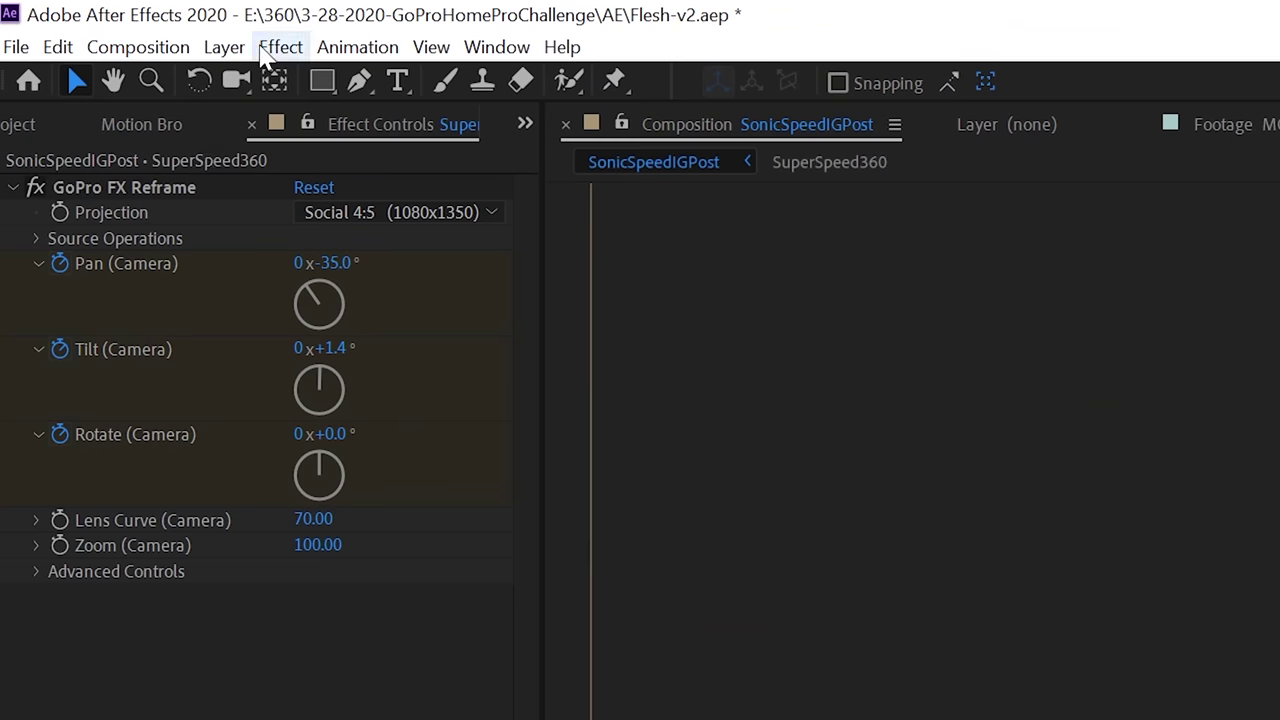
left_click(224, 47)
Add a null object to the comp and rename it NullBody.
mouse_move(281, 47)
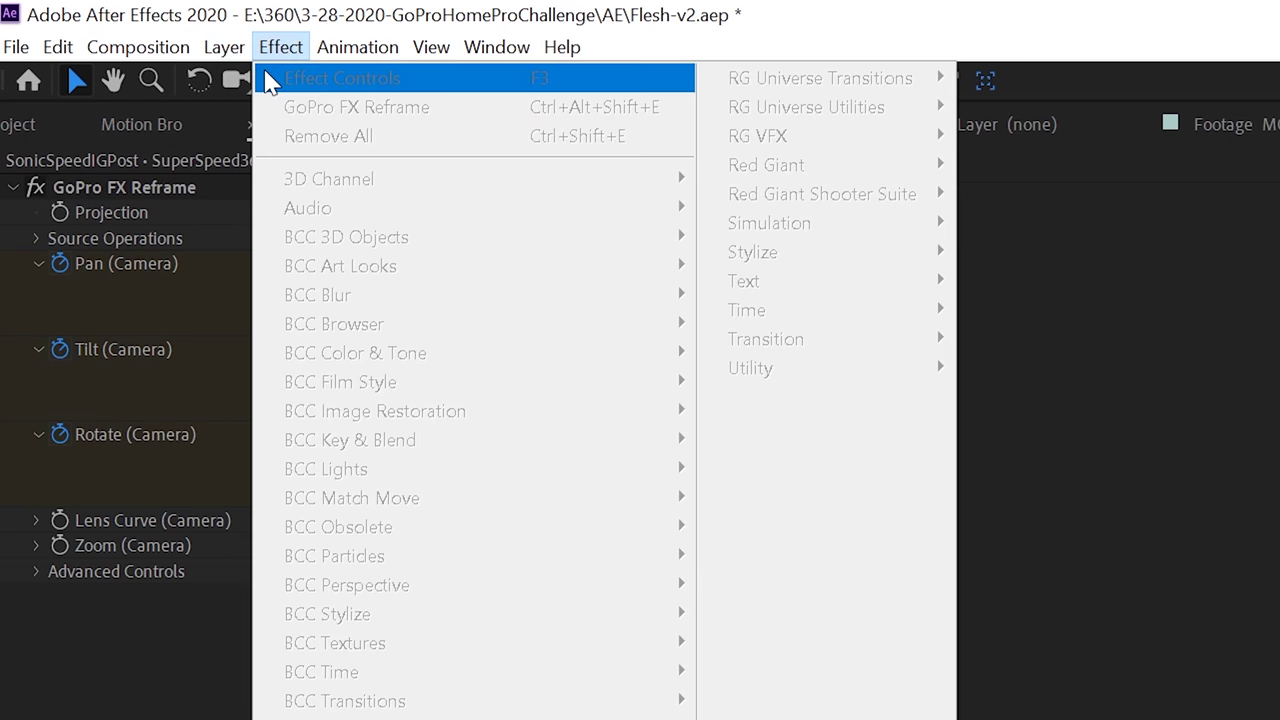
mouse_move(228, 50)
mouse_move(263, 80)
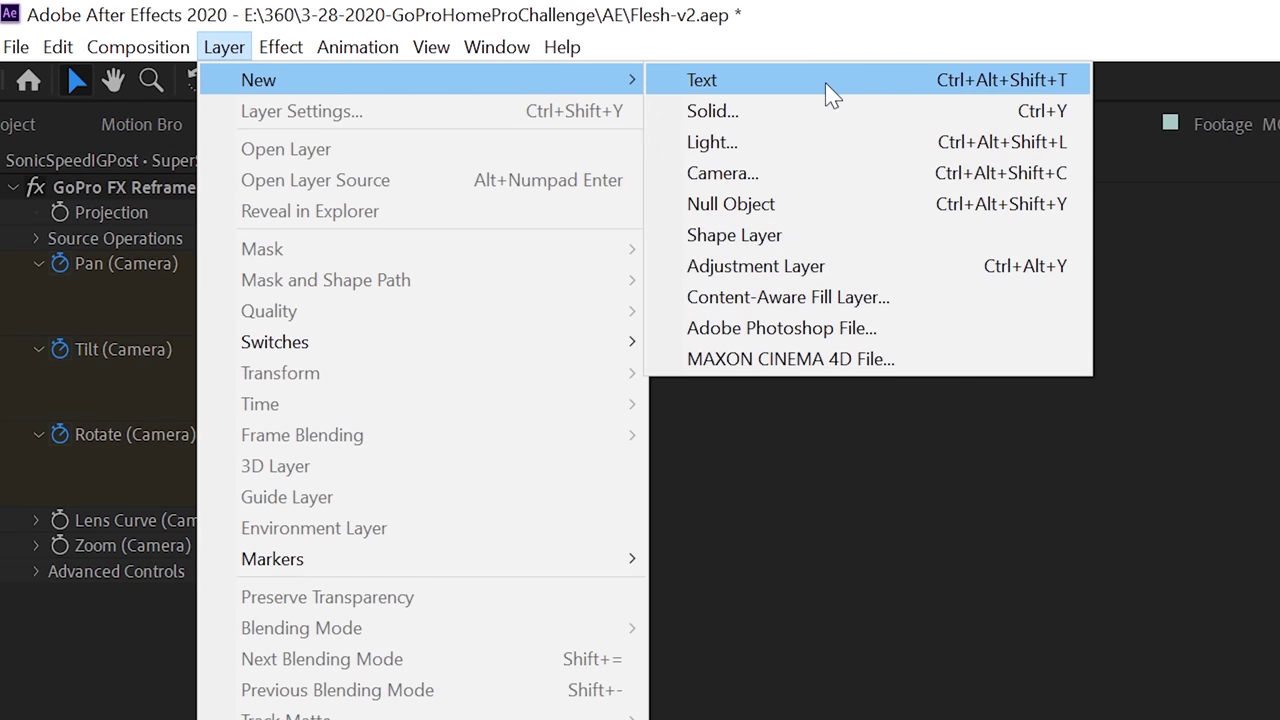
left_click(812, 205)
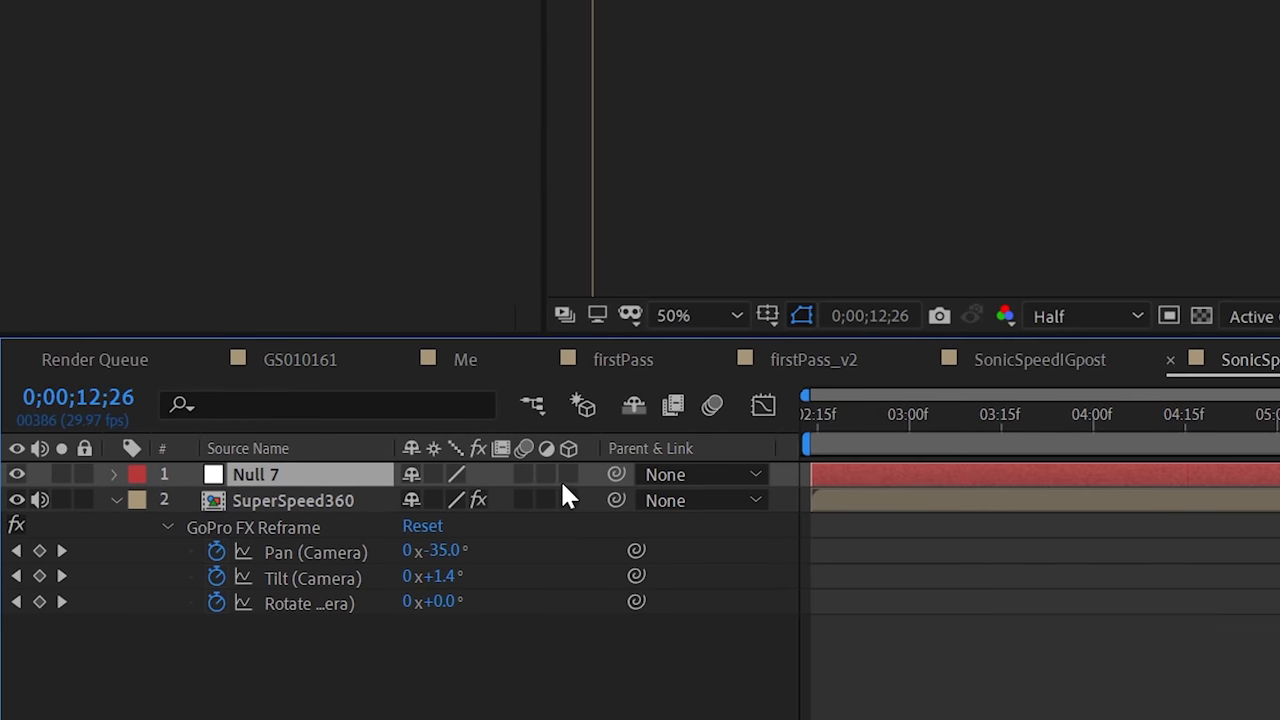
key("Return")
type("NullBody")
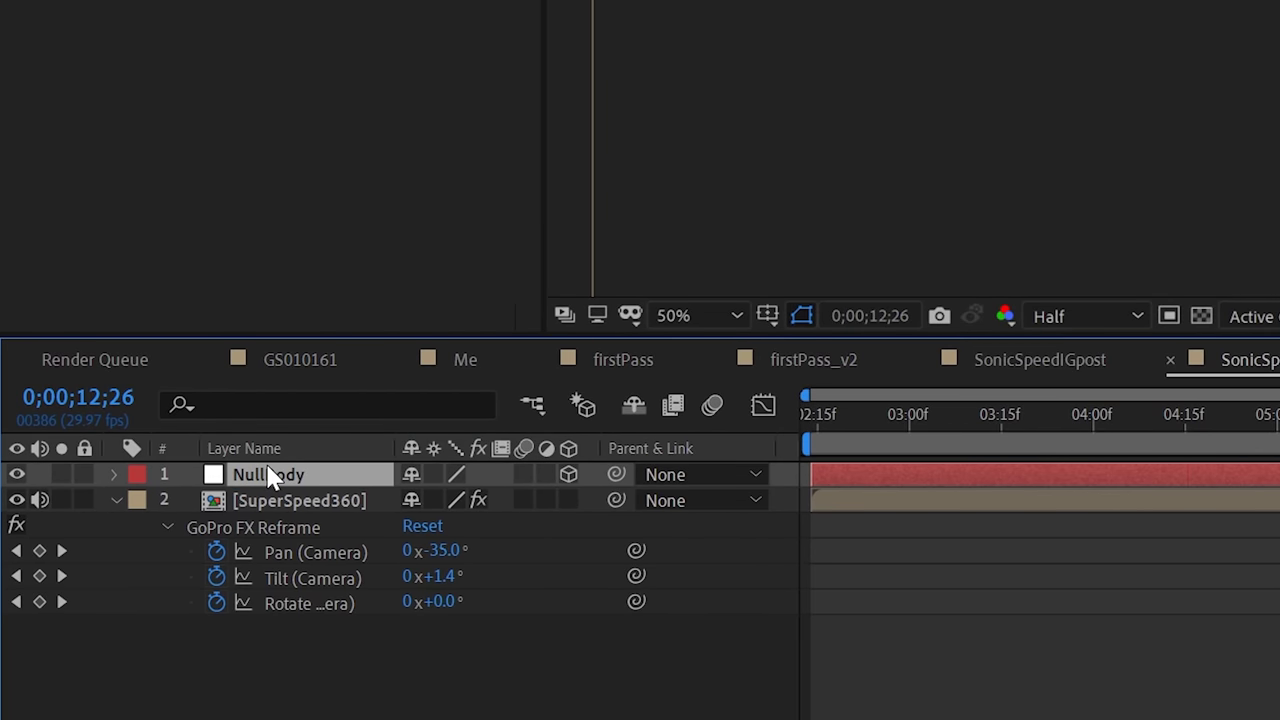
type("p")
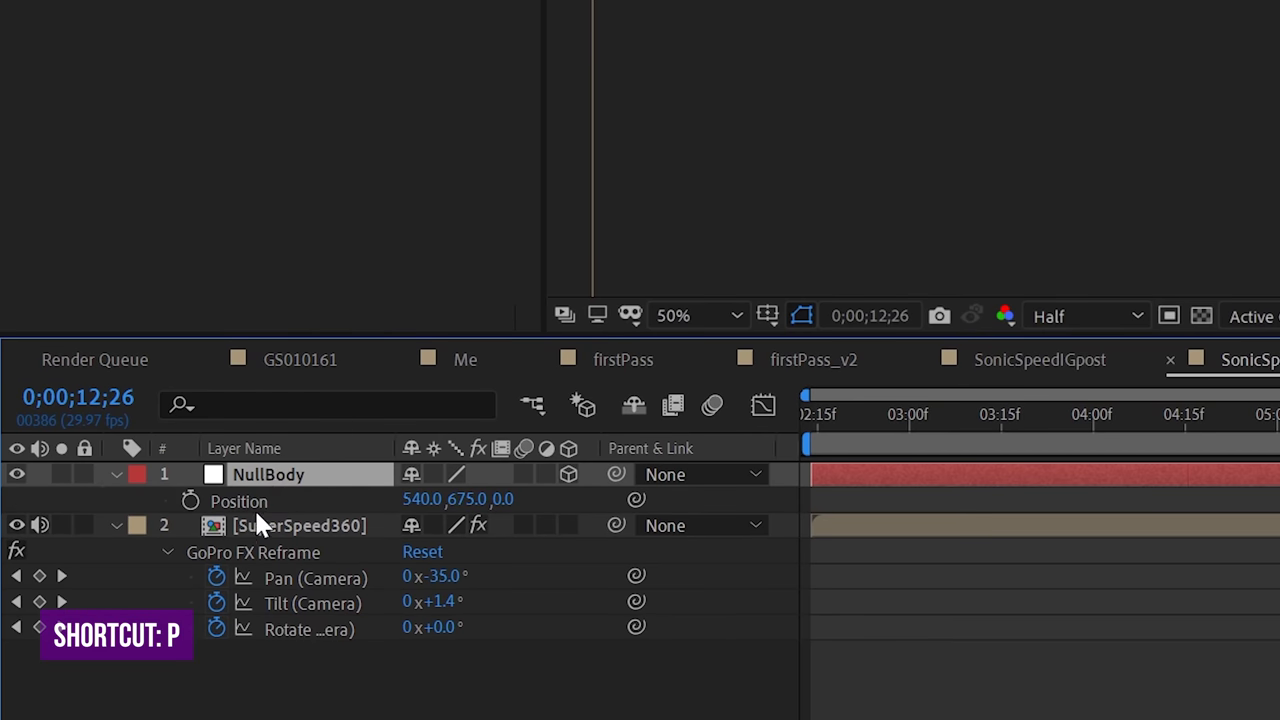
Keyframe NullBody's position at 12;14 and 13;04 to track the runner, turning it on Y.
left_click(471, 499)
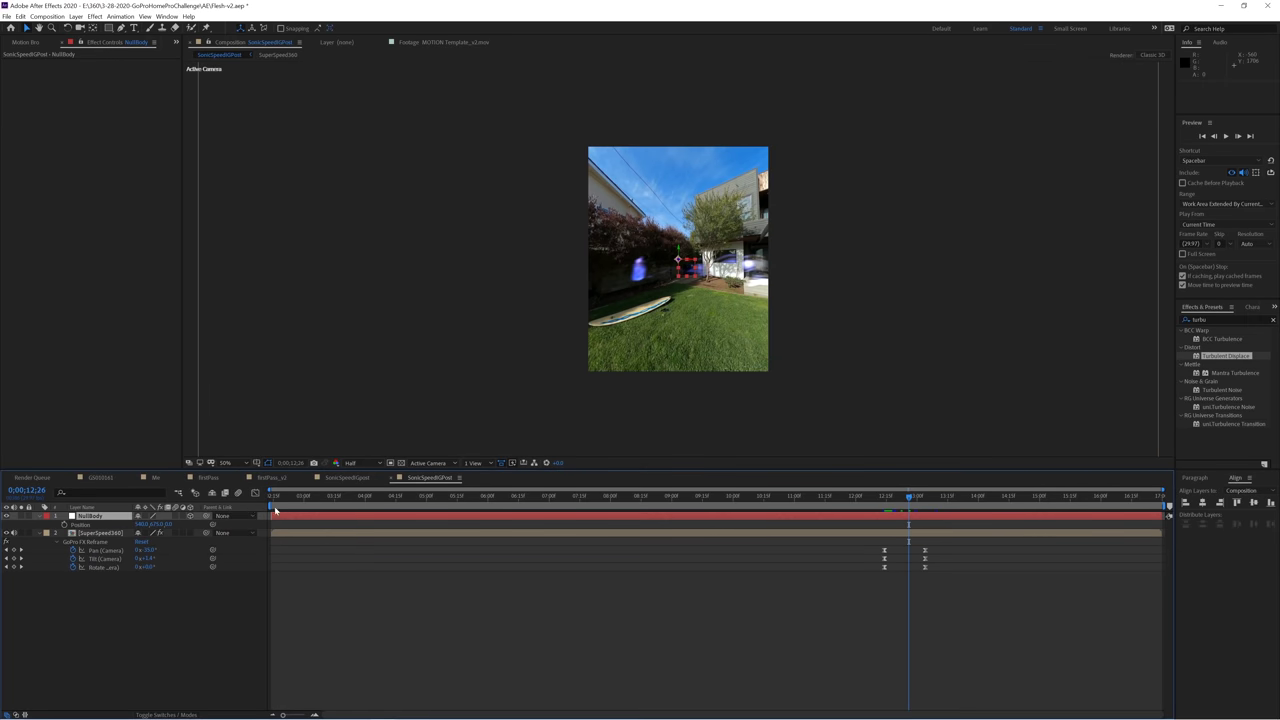
left_click_drag(908, 498, 885, 500)
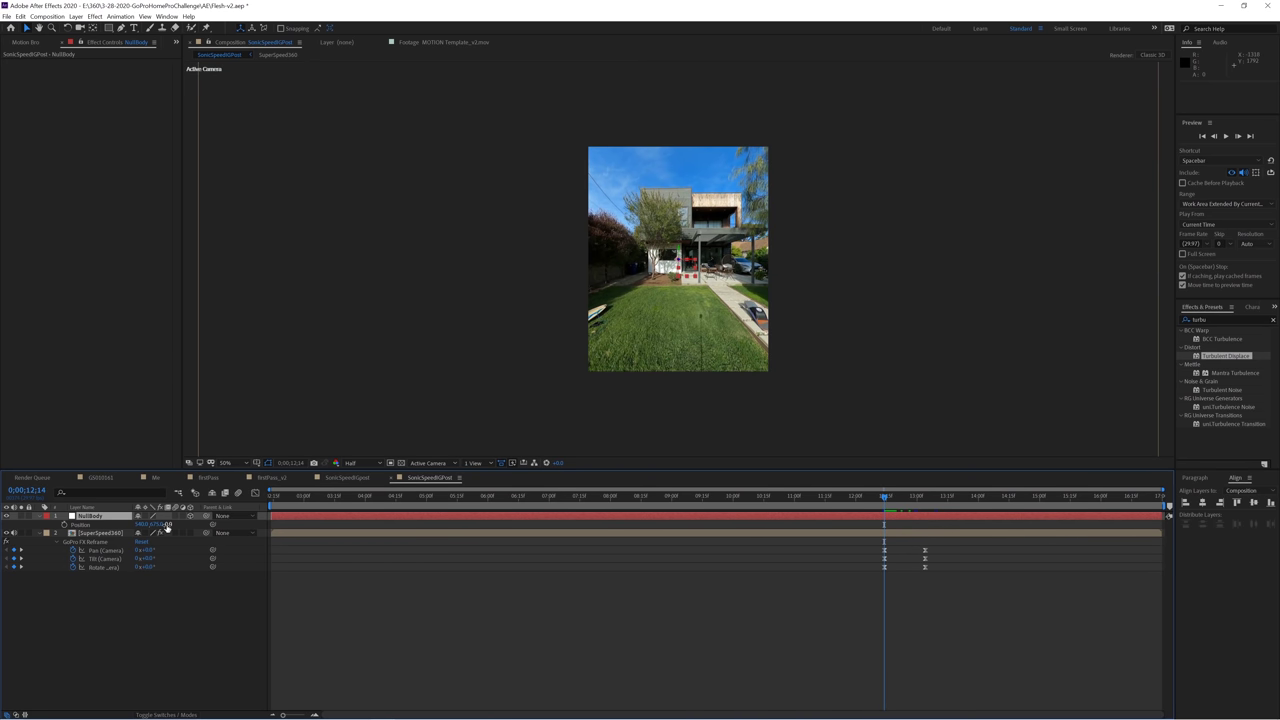
left_click(88, 524)
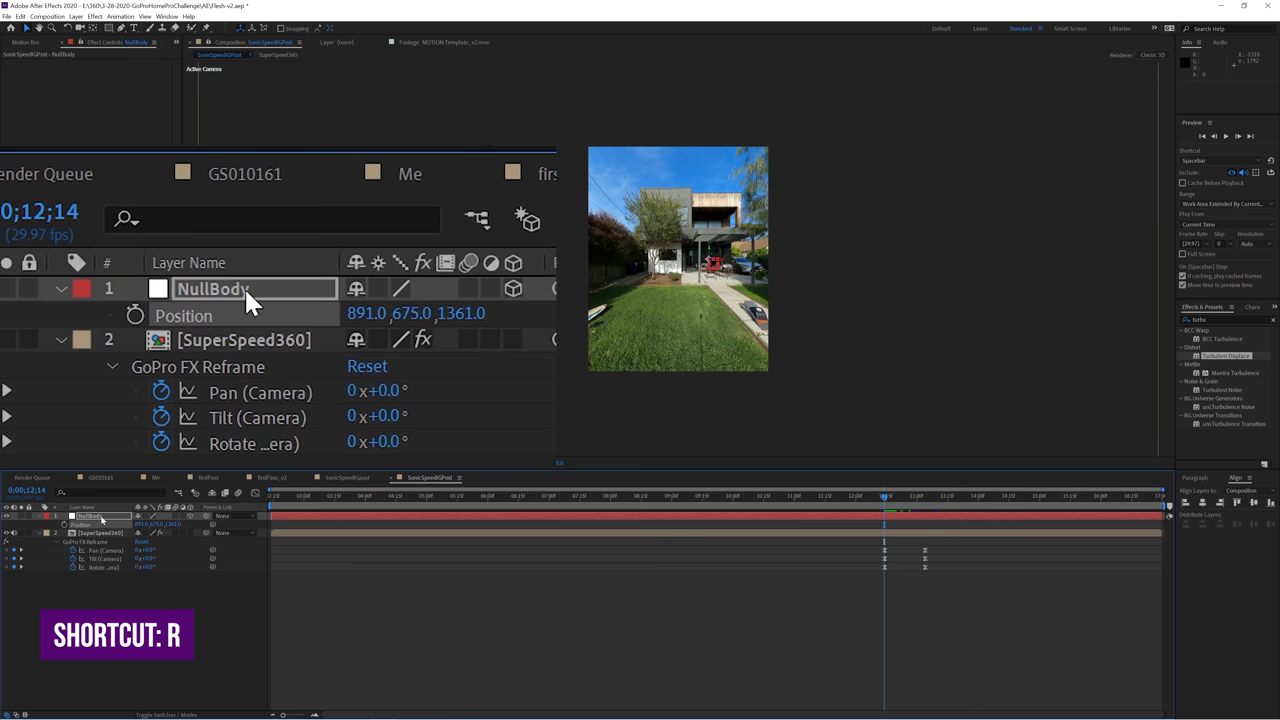
key("r")
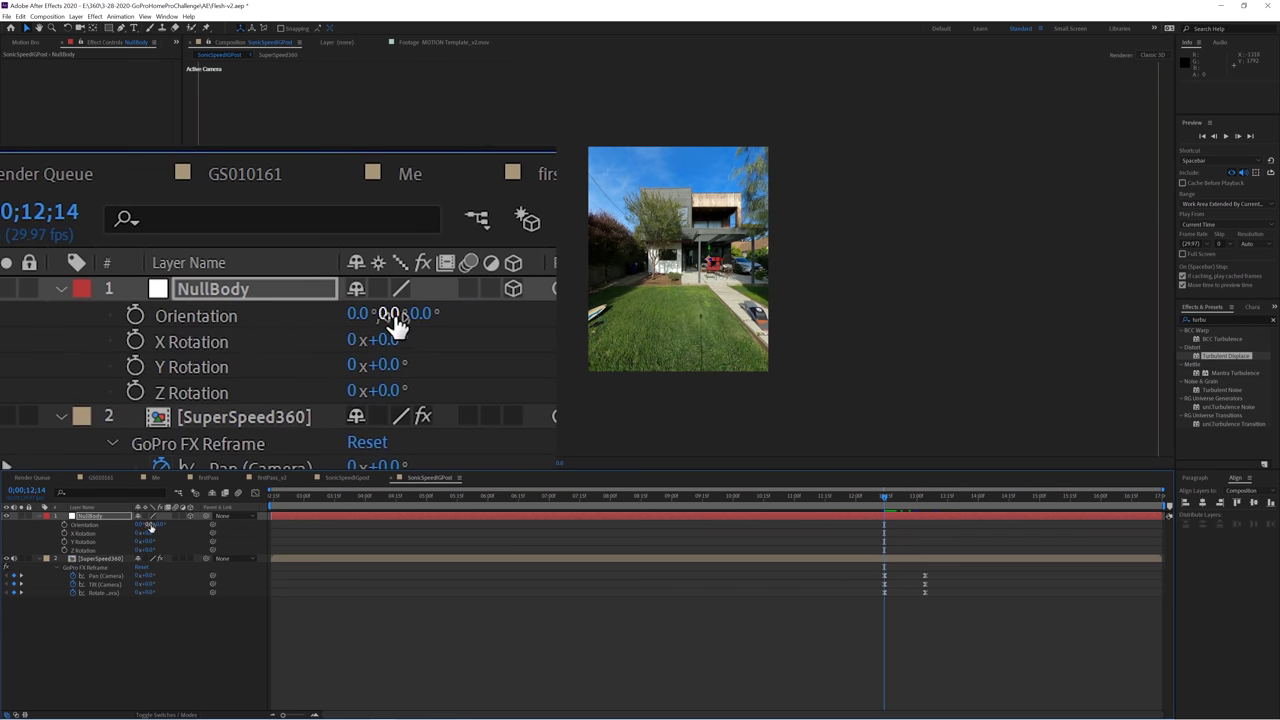
left_click_drag(395, 318, 378, 315)
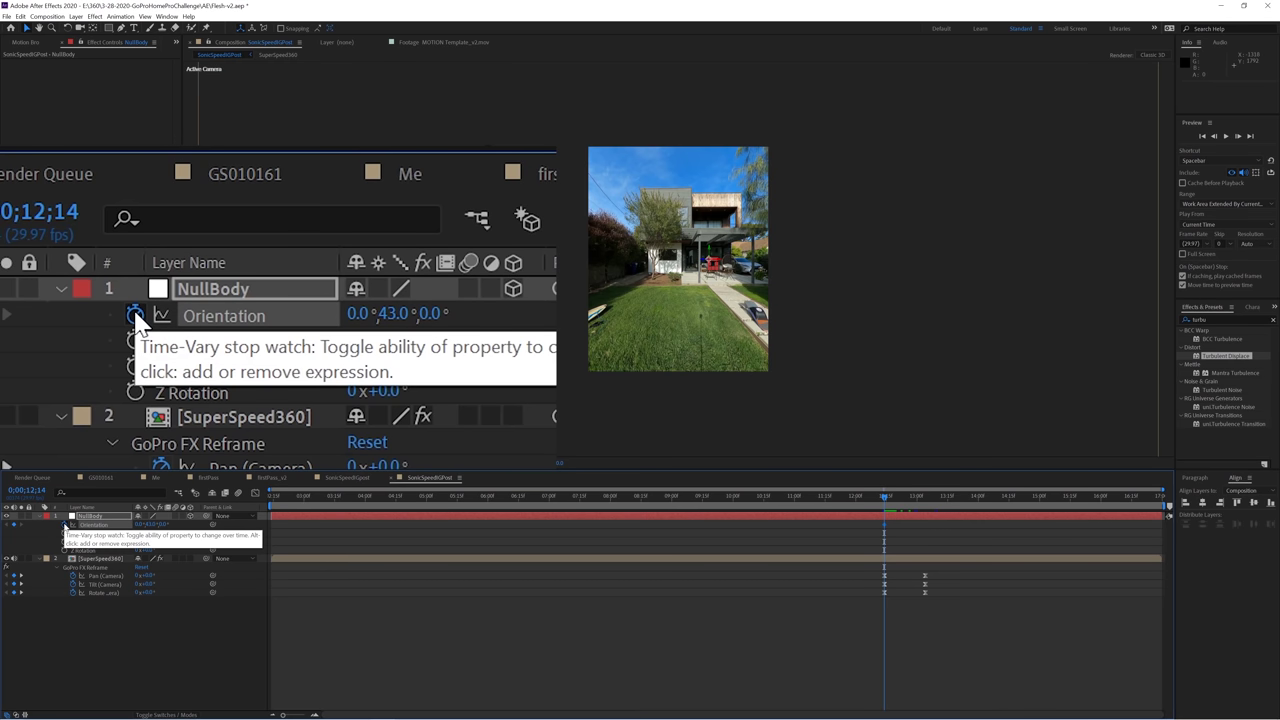
key("p")
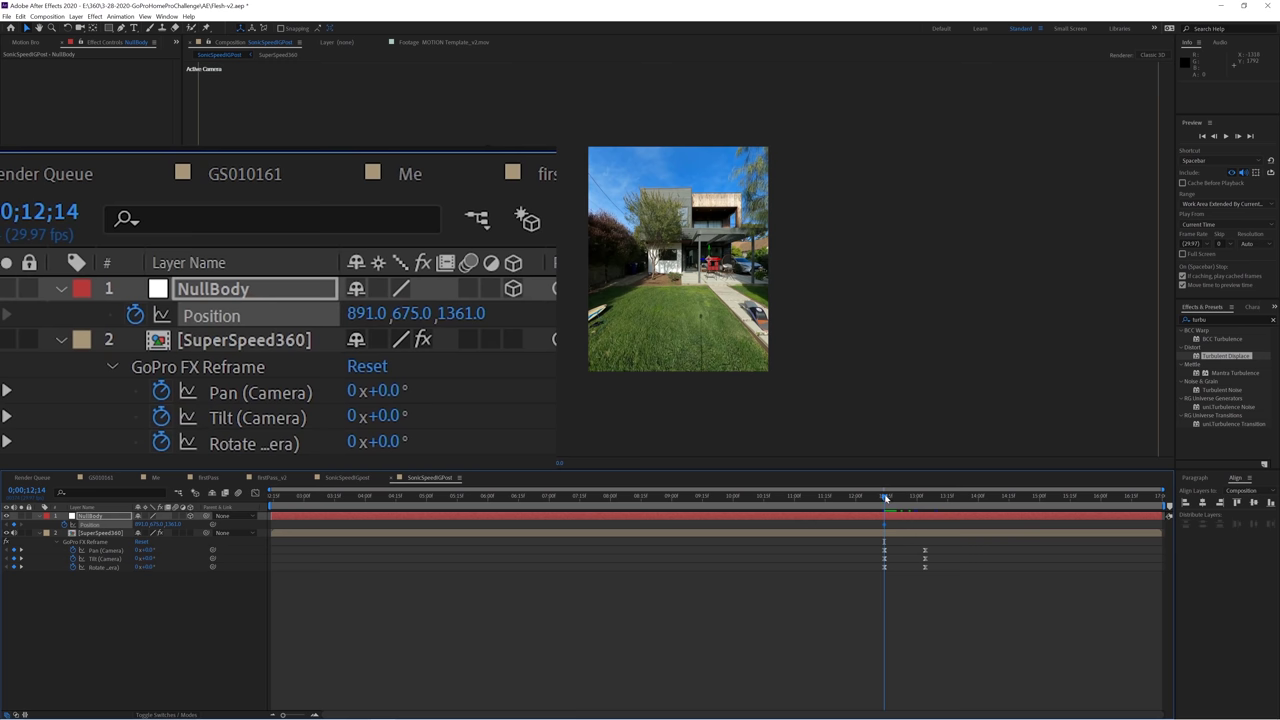
key("space")
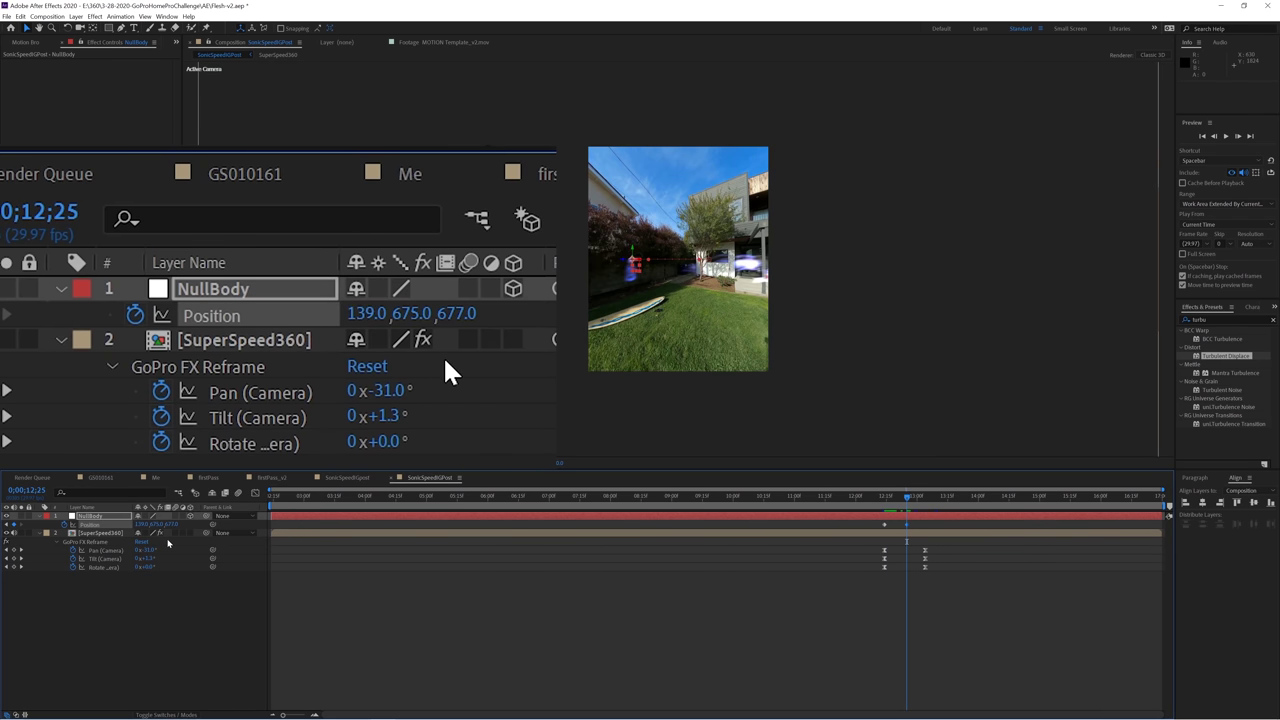
key("r")
key("p")
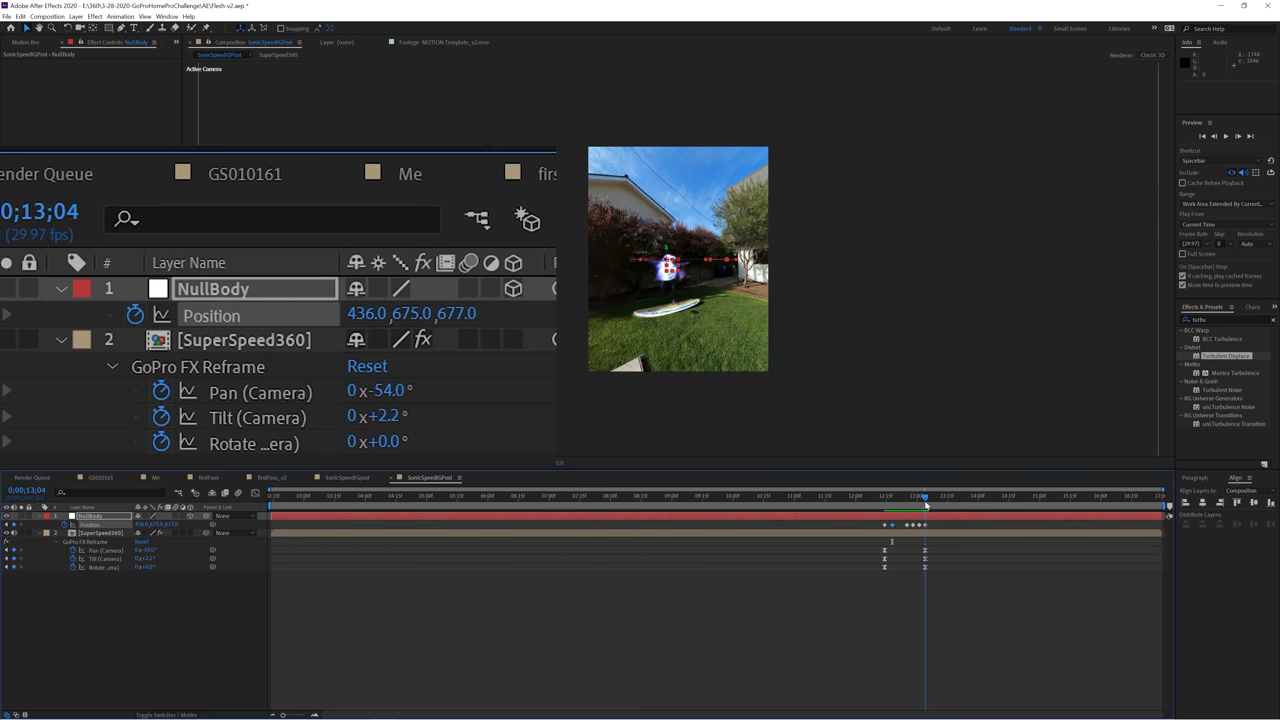
Create a new solid and apply Advanced Lightning to it through the effect search.
left_click(75, 16)
mouse_move(120, 27)
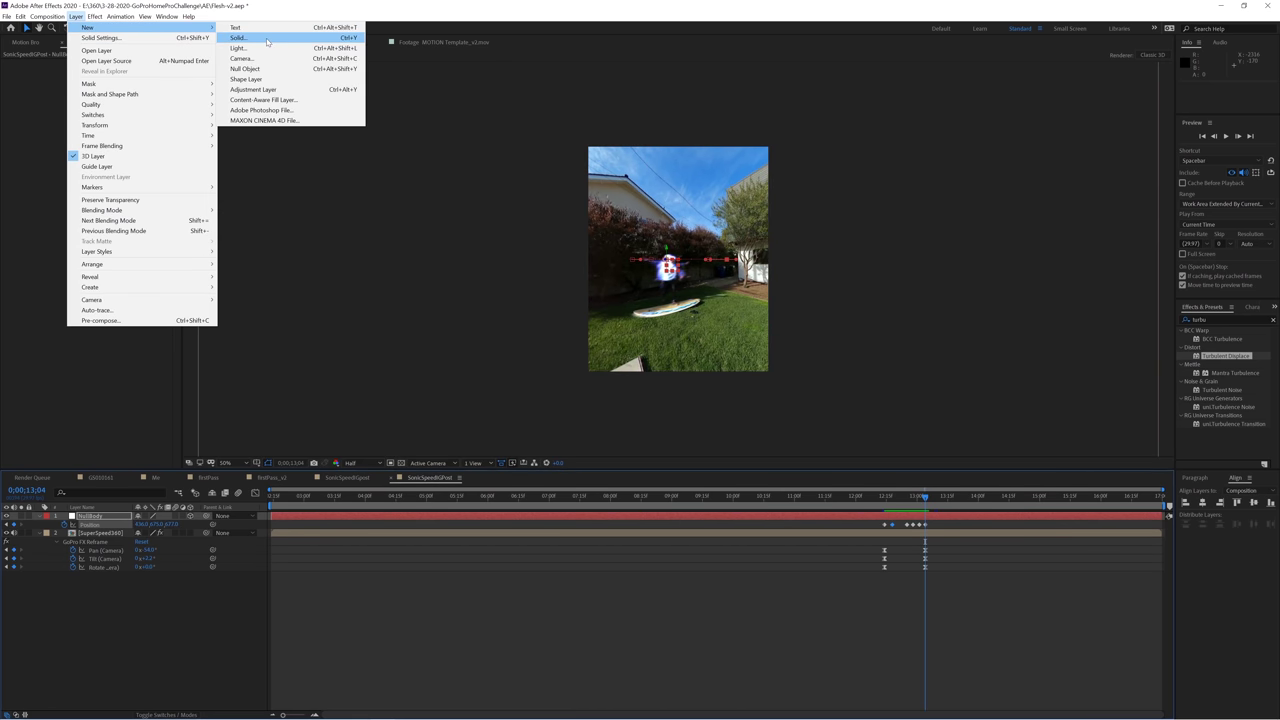
left_click(267, 40)
key("Return")
key("ctrl+space")
type("adv")
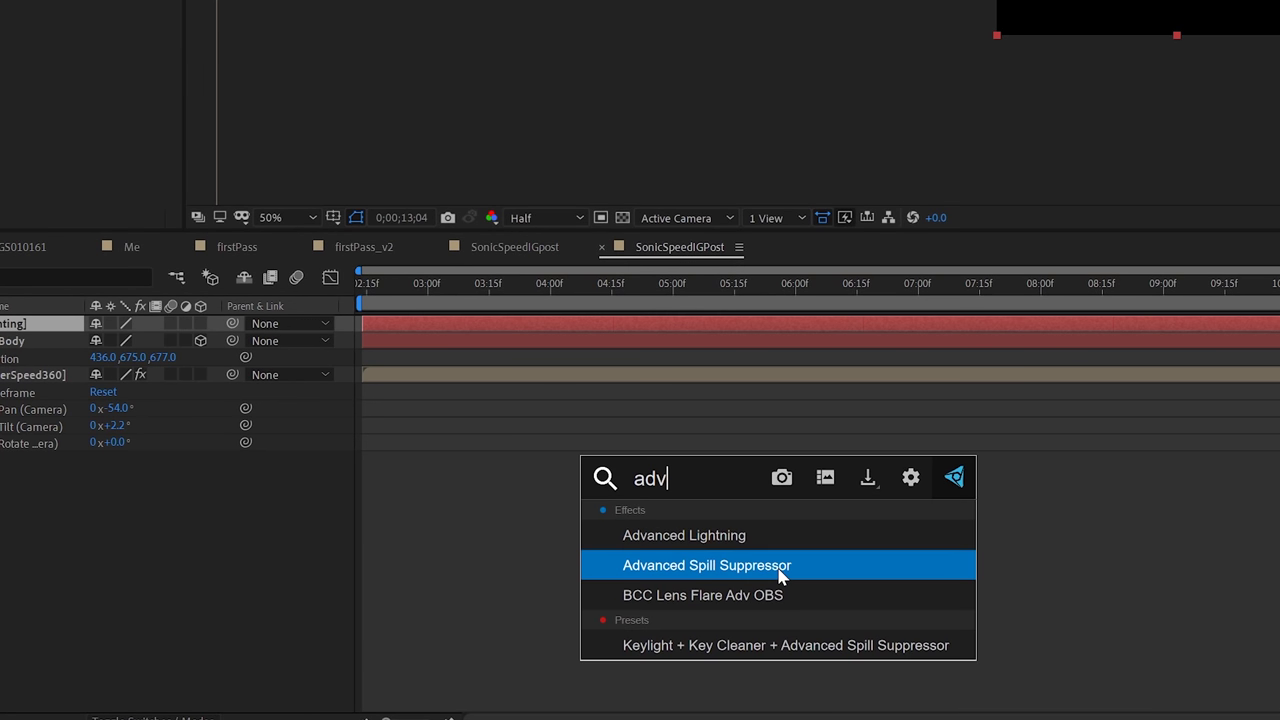
type("a")
left_click(707, 535)
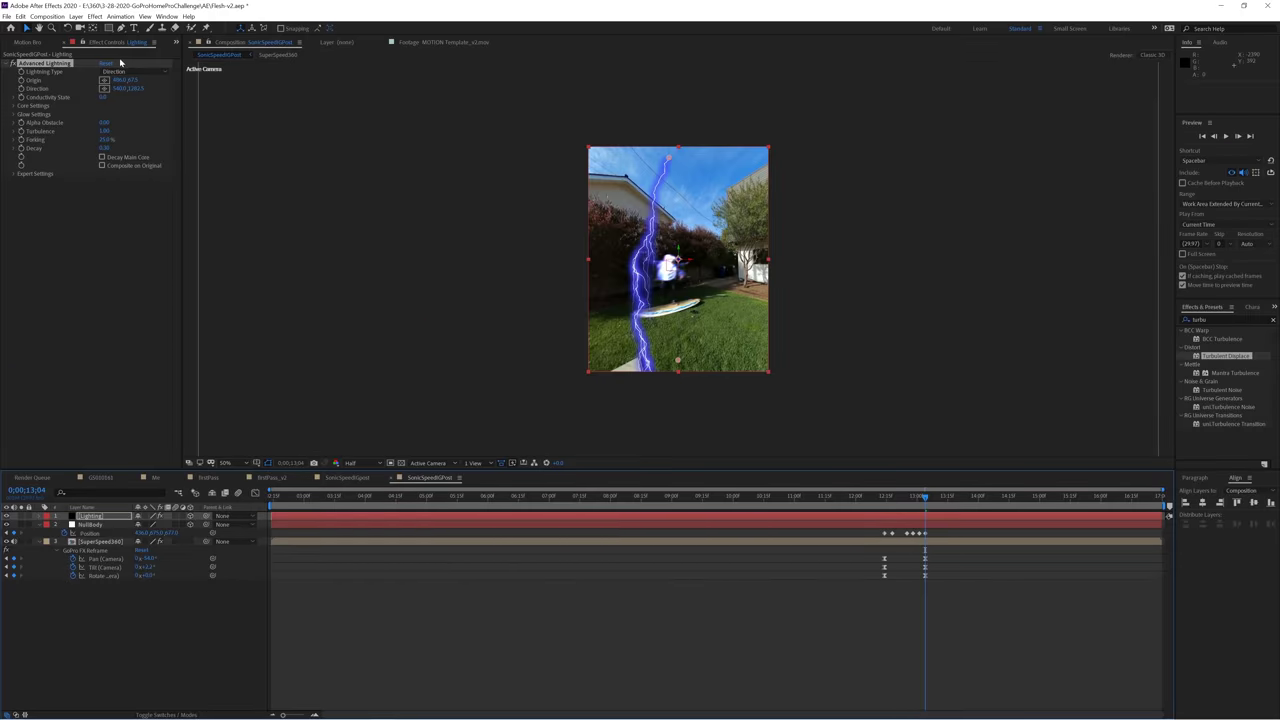
Set Lightning Type to Strike and add an expression to the Origin.
left_click(128, 72)
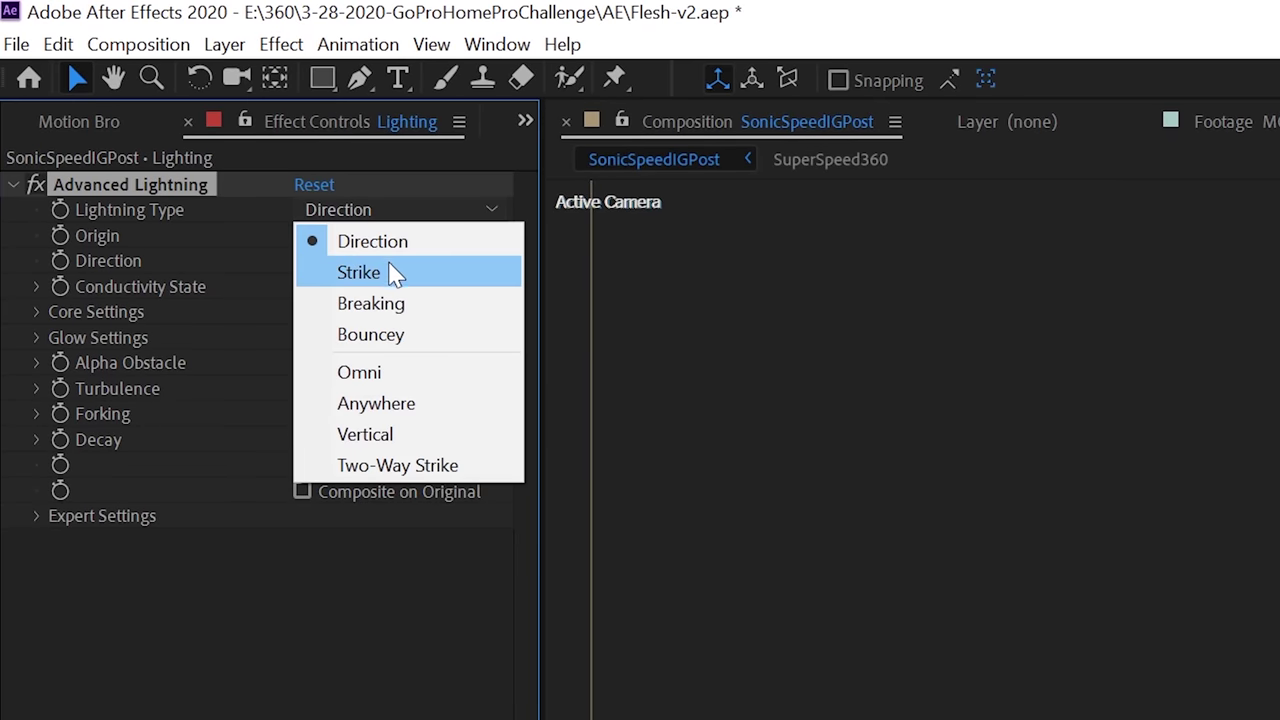
left_click(133, 93)
left_click(59, 233, "alt")
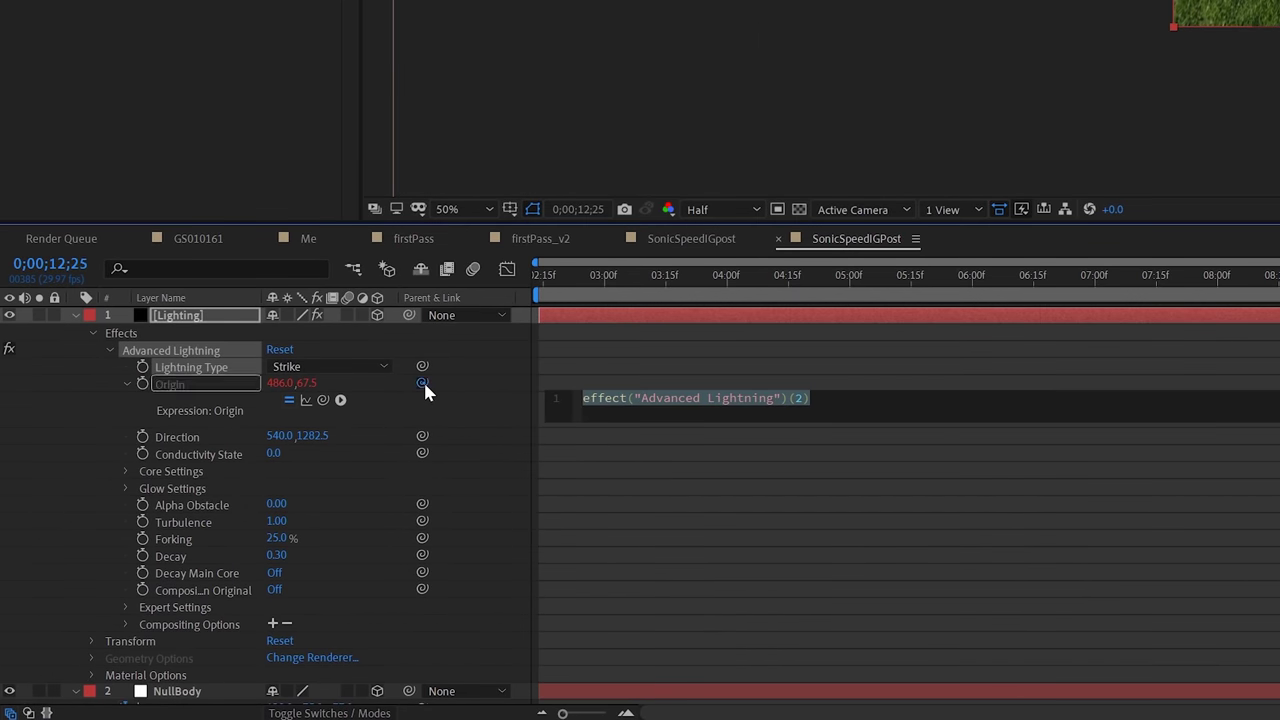
Pickwhip Origin to NullBody, edit it to thisComp.layer("NullBody").toComp([0,0,0]); and preview from 12;14.
left_click_drag(423, 384, 314, 636)
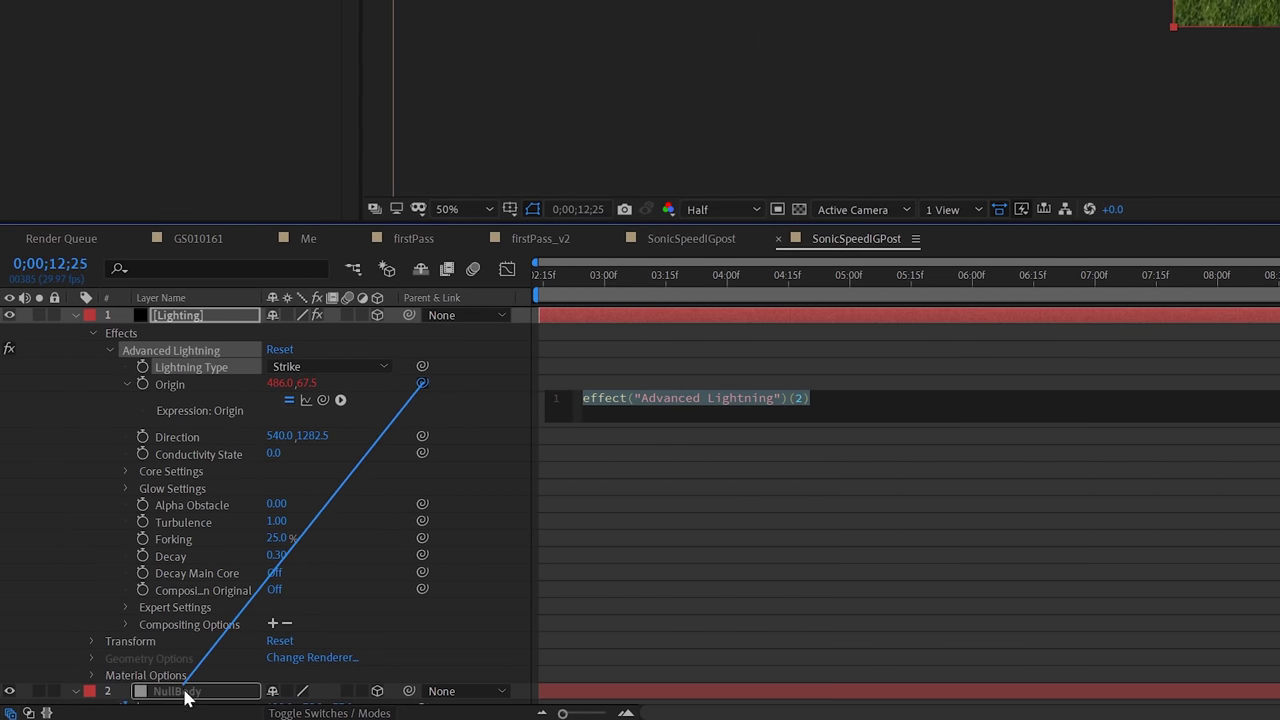
left_click_drag(200, 703, 200, 671)
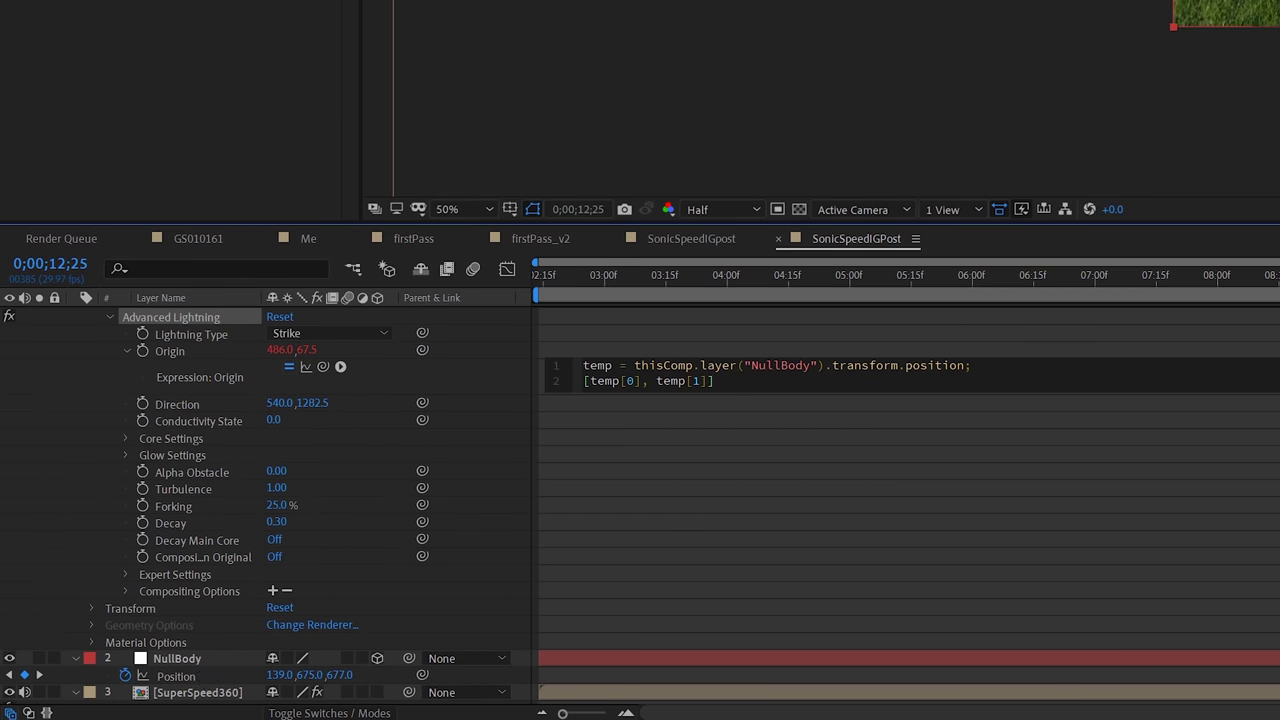
key("BackSpace")
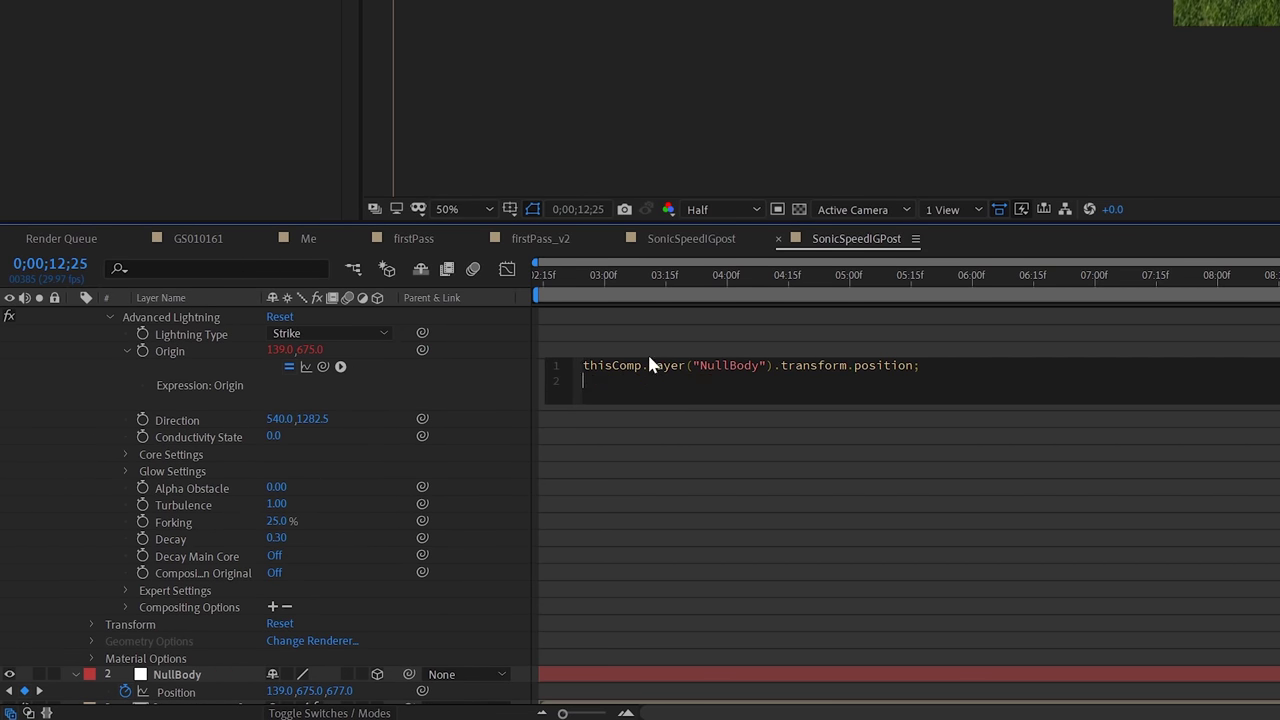
key("BackSpace")
type("to")
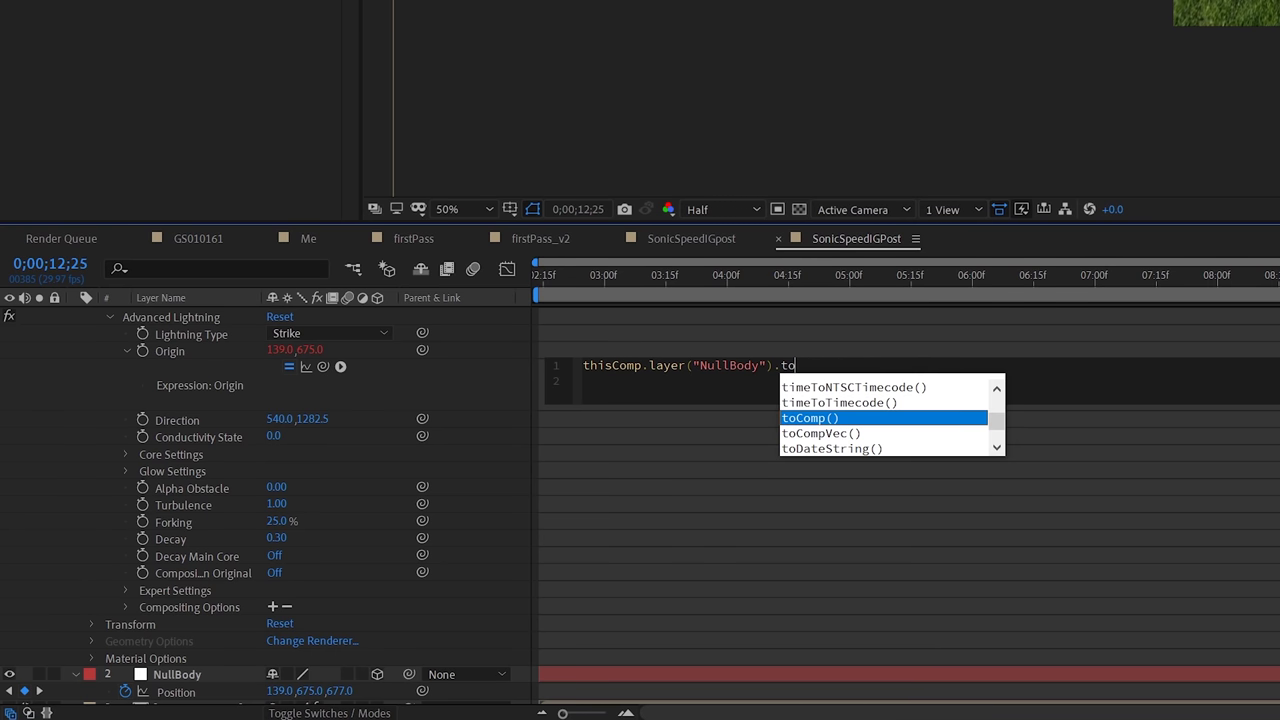
left_click(857, 419)
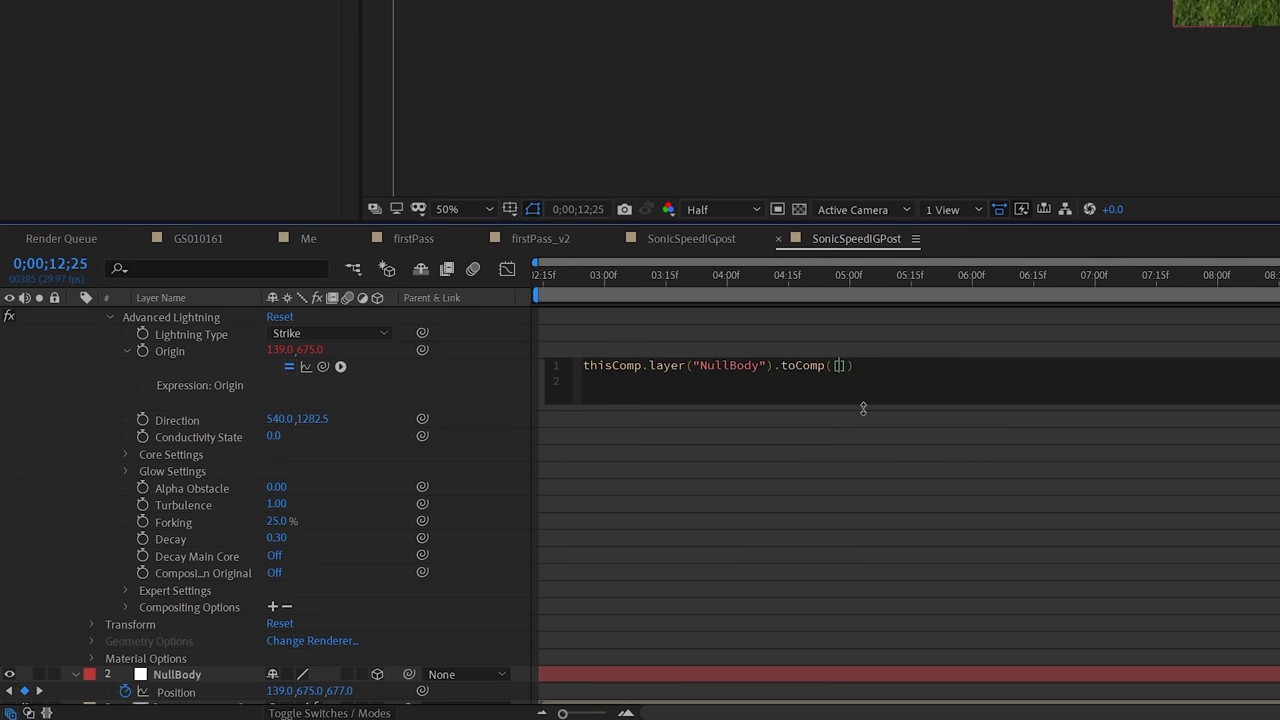
key("BackSpace")
type(";")
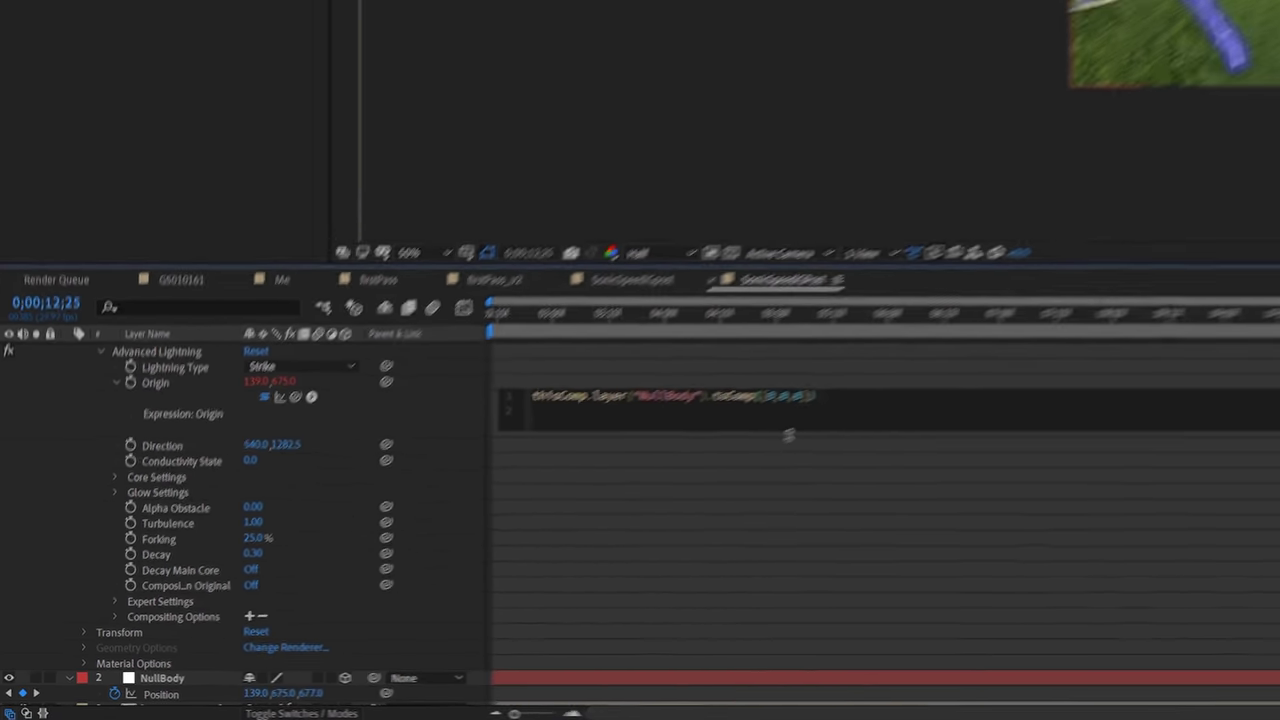
left_click_drag(907, 497, 883, 501)
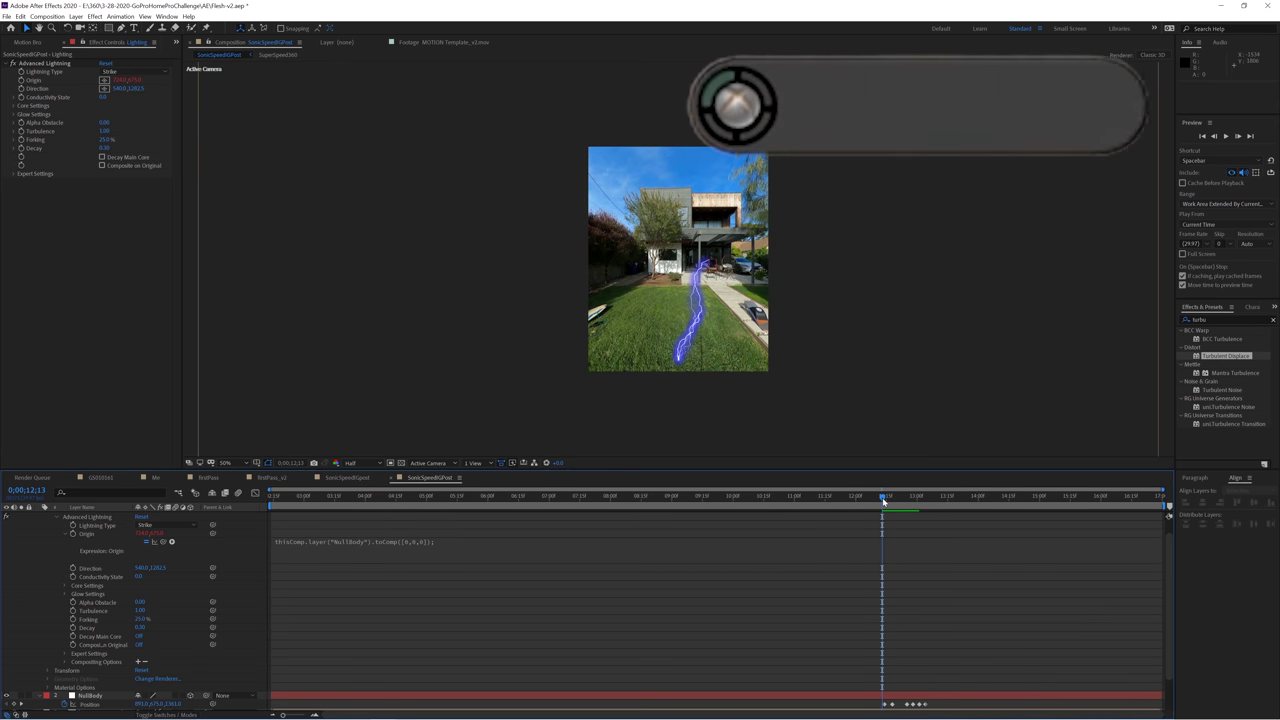
key("space")
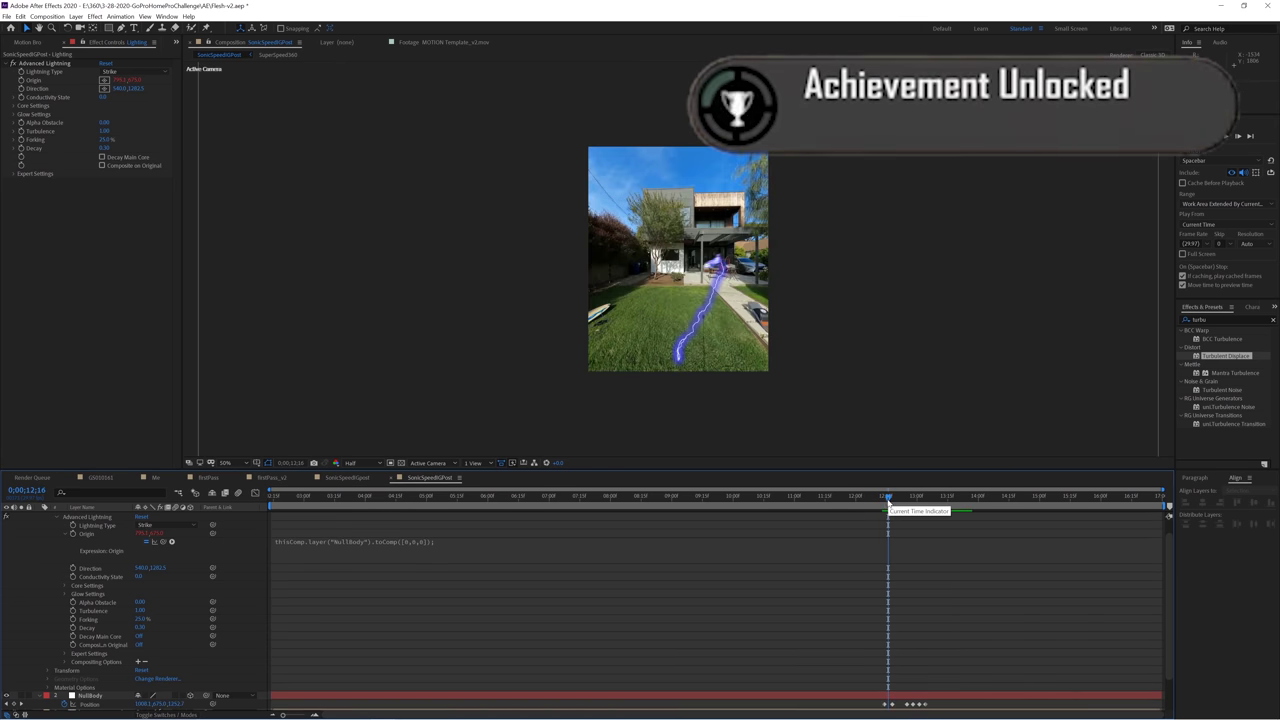
Scrub 12;14 to 13;00 and place the lightning Direction target right of the runner (1019.0, 781.2).
left_click_drag(888, 502, 911, 502)
left_click(894, 528)
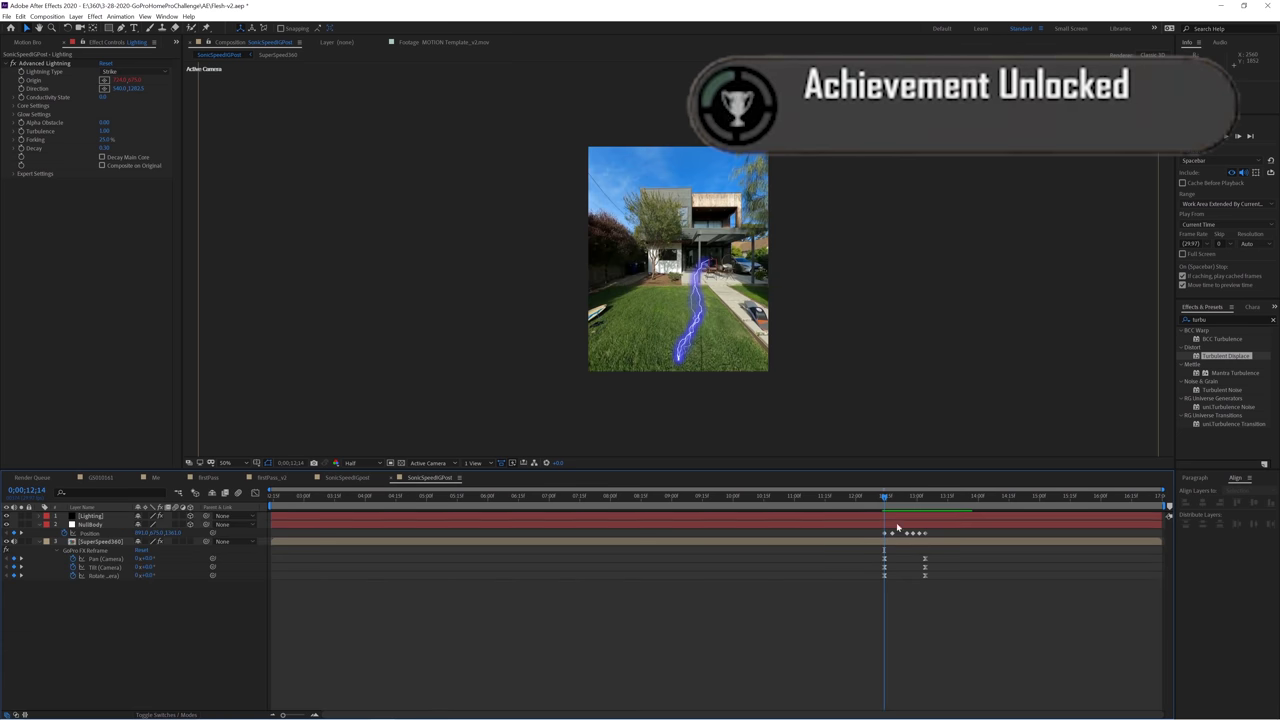
left_click_drag(884, 497, 908, 497)
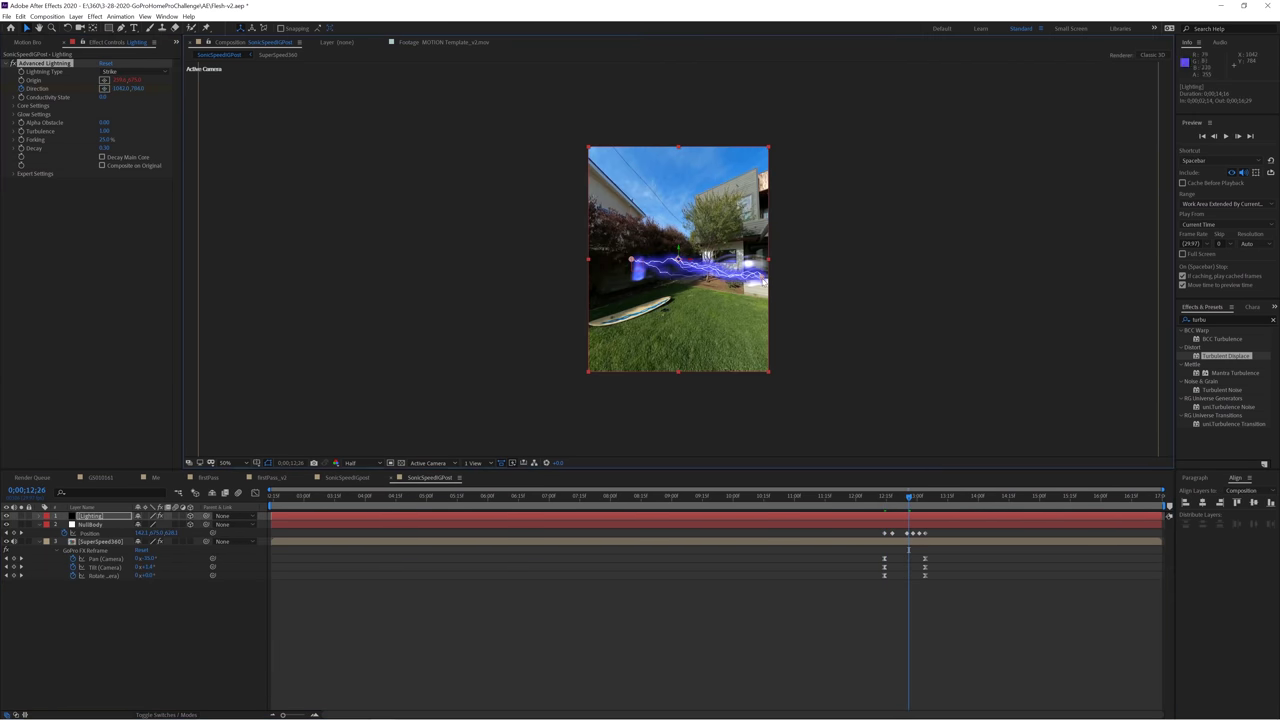
left_click(918, 497)
left_click(143, 91)
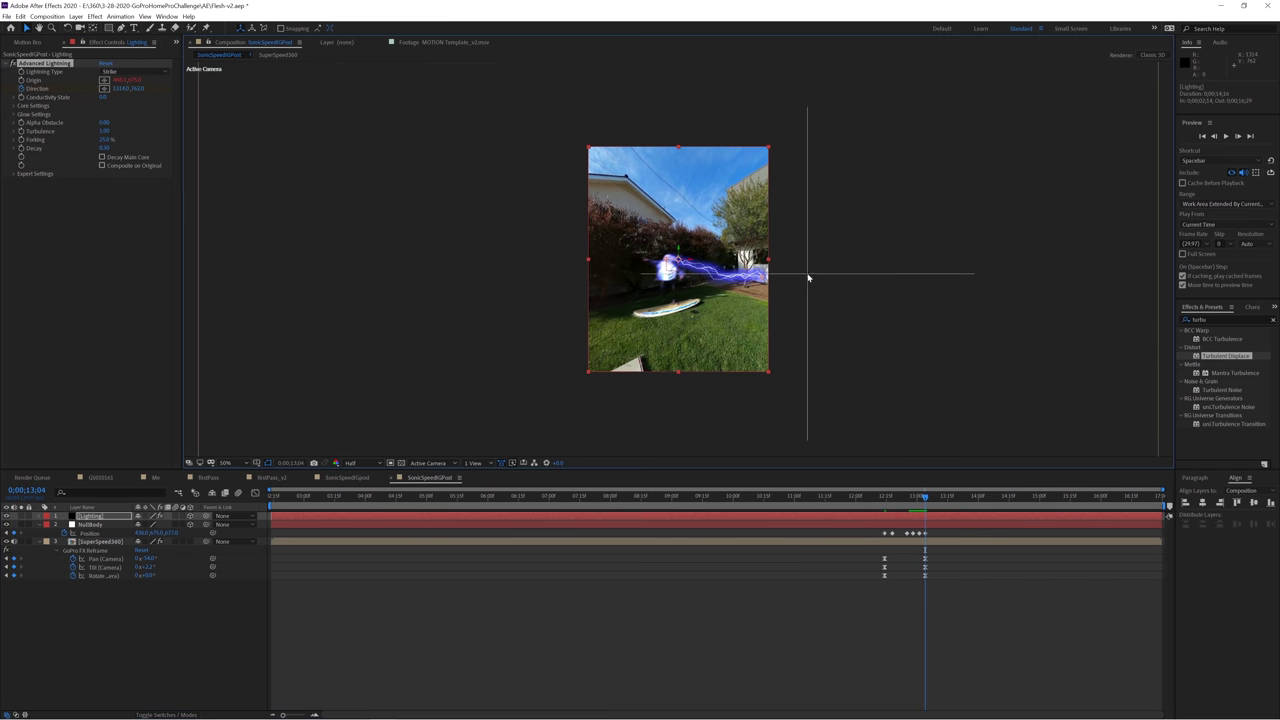
left_click(807, 277)
mouse_move(891, 497)
left_mouse_down()
mouse_move(929, 497)
mouse_move(907, 497)
left_mouse_up()
Thicken the lightning core (Core Radius 14.2) and give it a blue core colour.
left_click(14, 105)
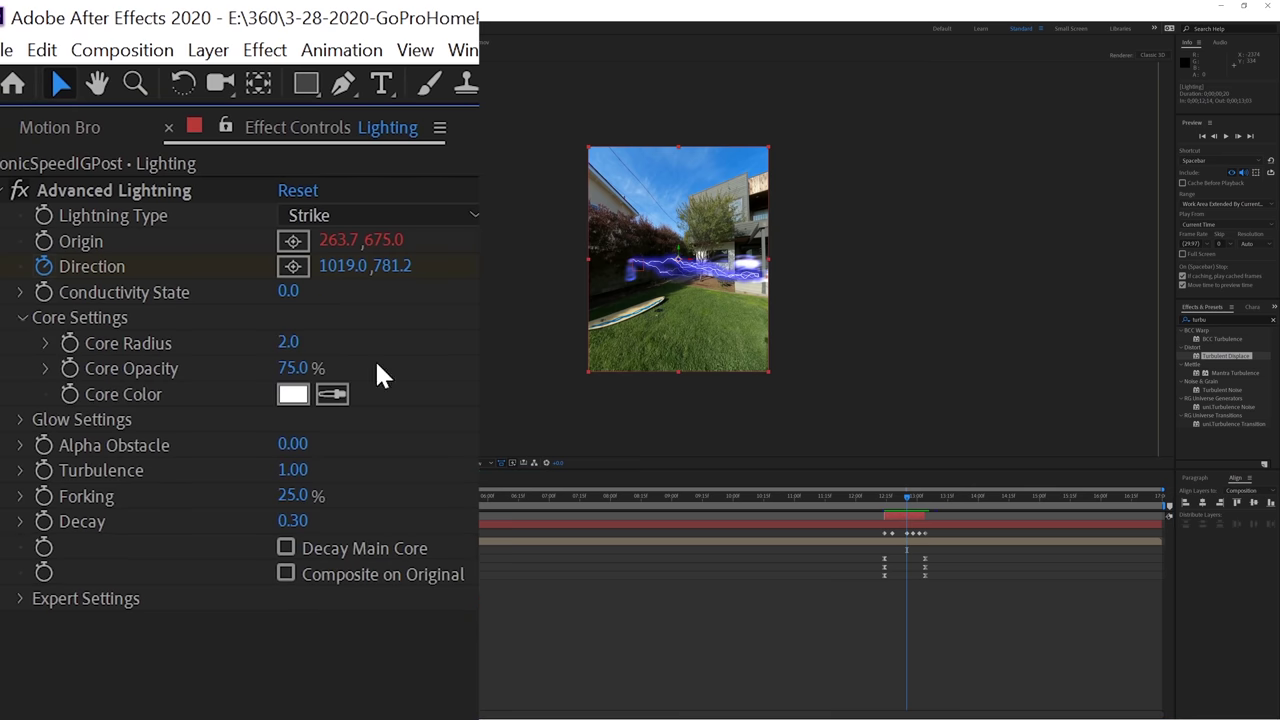
left_click_drag(288, 342, 320, 342)
left_click(293, 394)
left_click(662, 340)
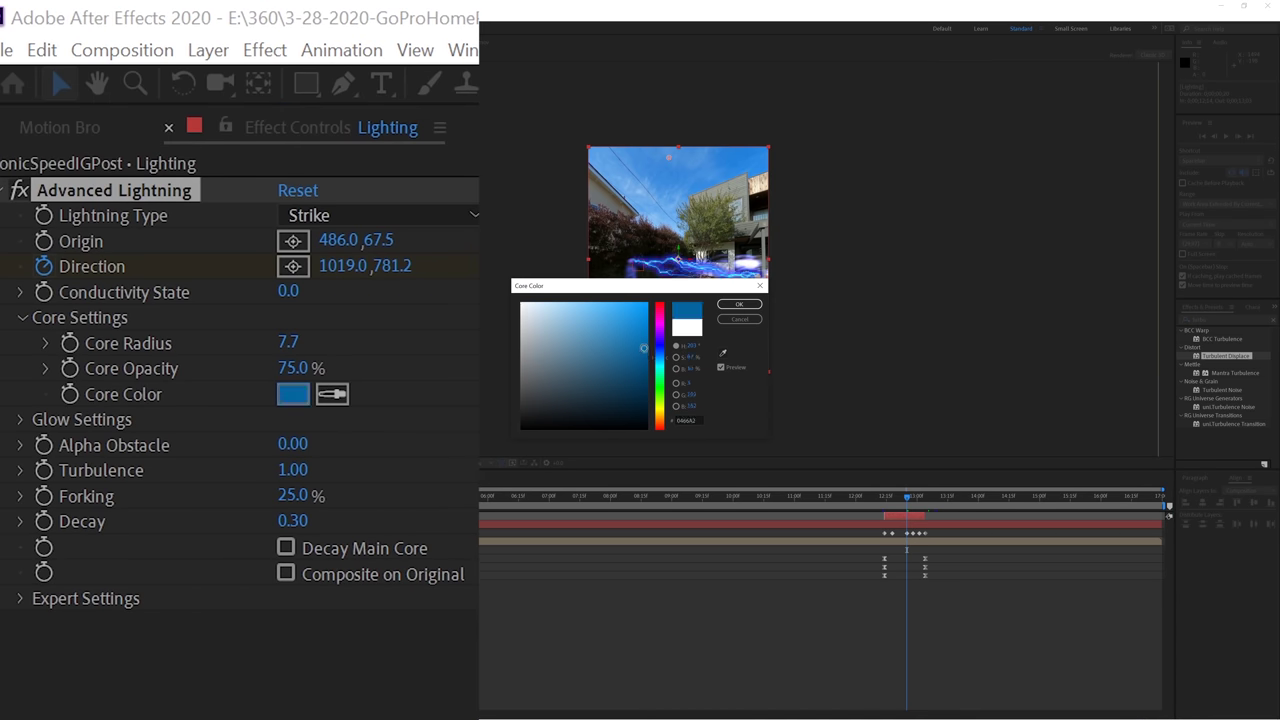
left_click(737, 306)
Set the core and glow colours in the pickers and review the bolt a few frames later.
left_click(20, 419)
left_click(293, 496)
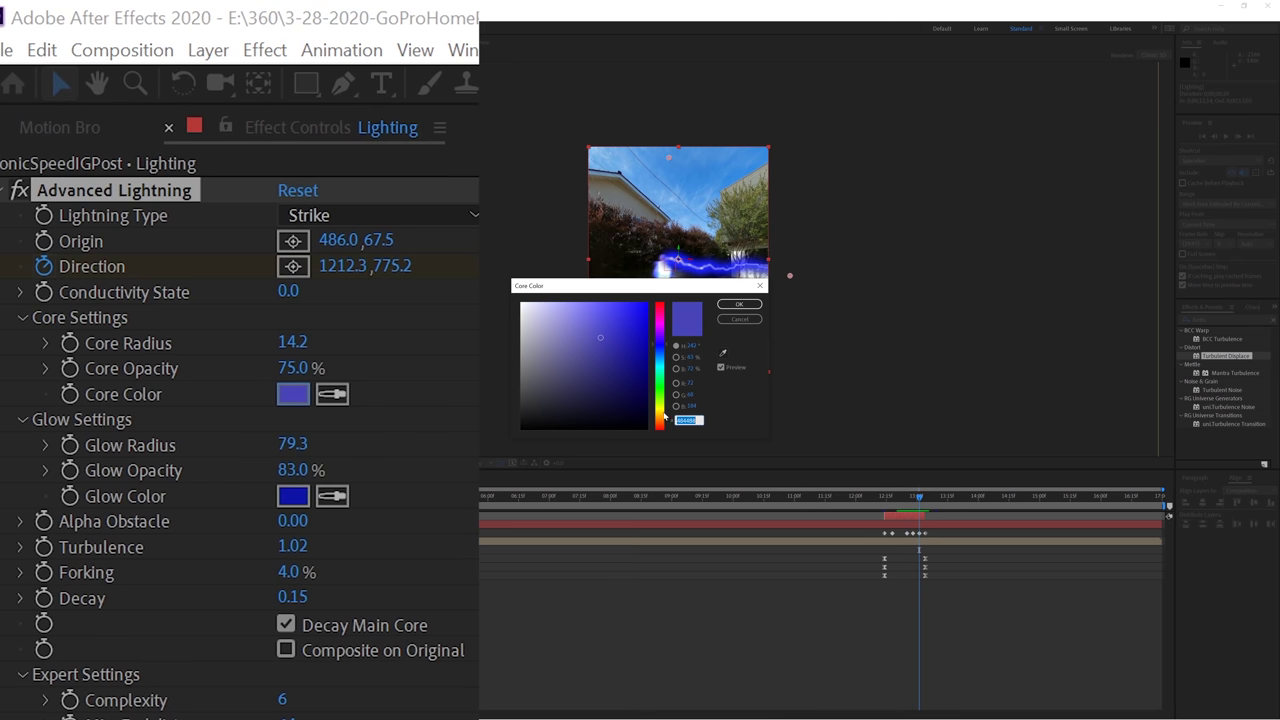
left_click(636, 357)
left_click(736, 304)
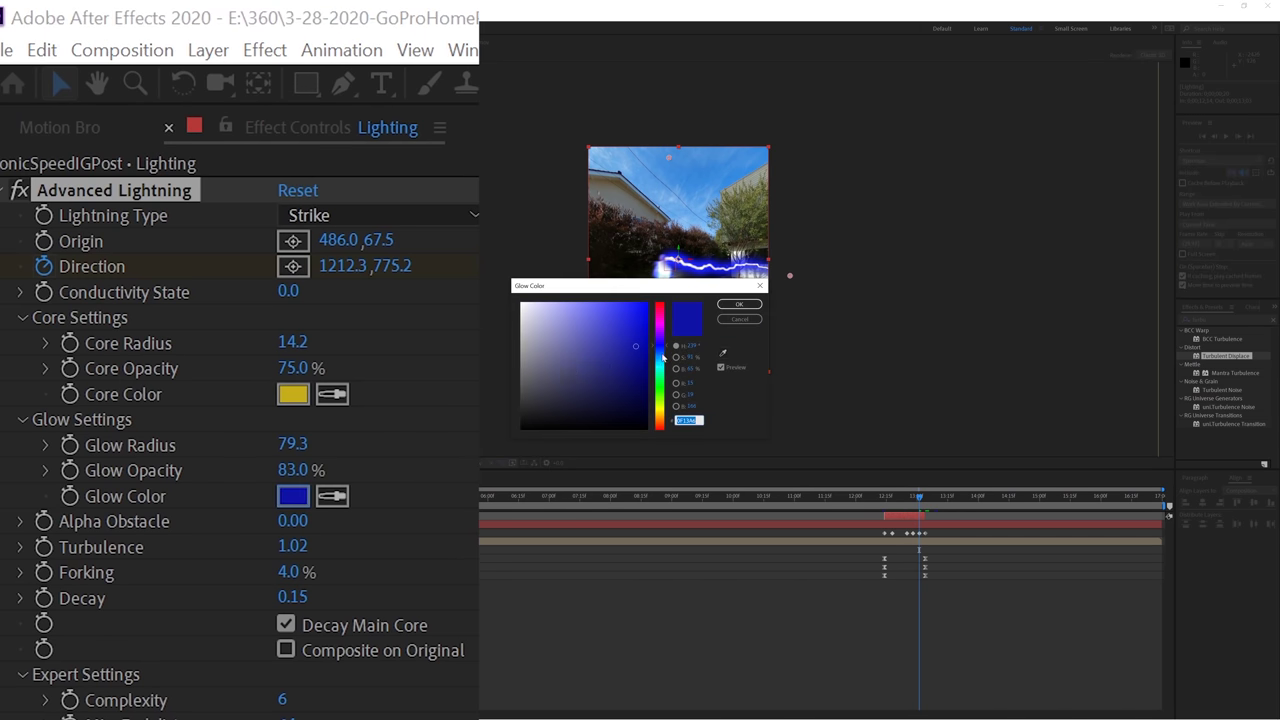
left_click(632, 384)
left_click(729, 306)
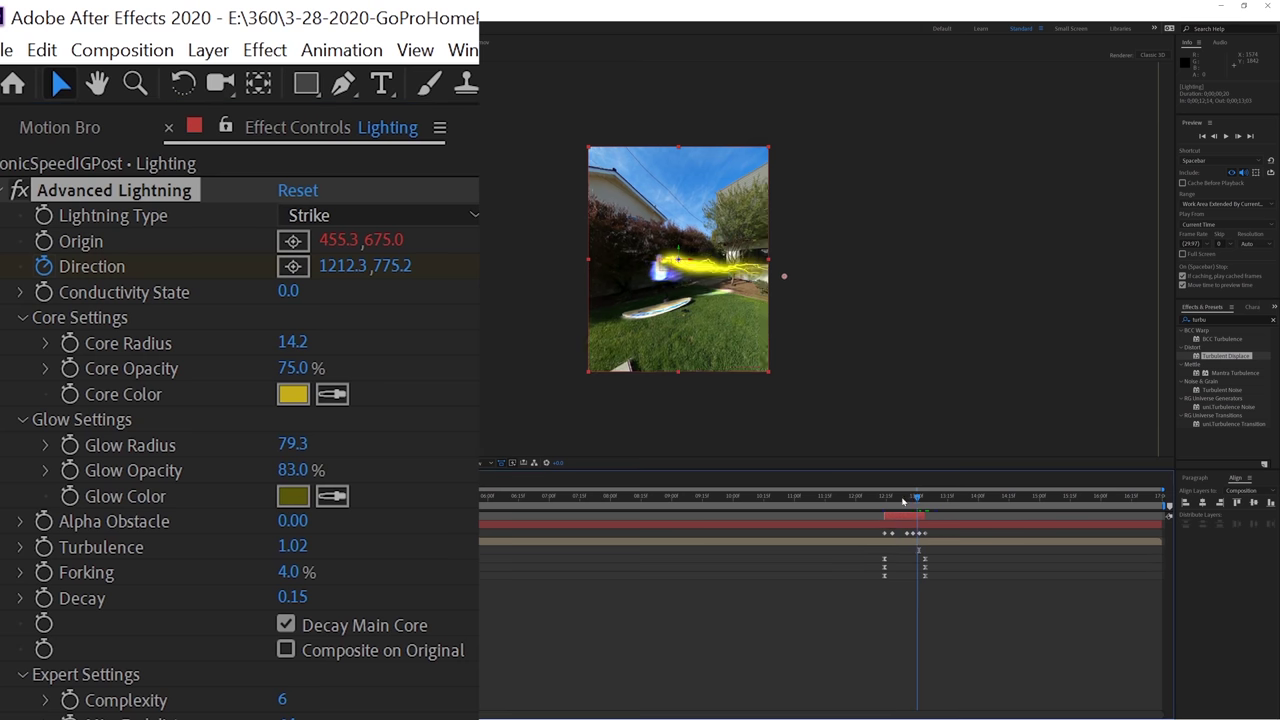
left_click(899, 504)
left_click_drag(899, 504, 912, 504)
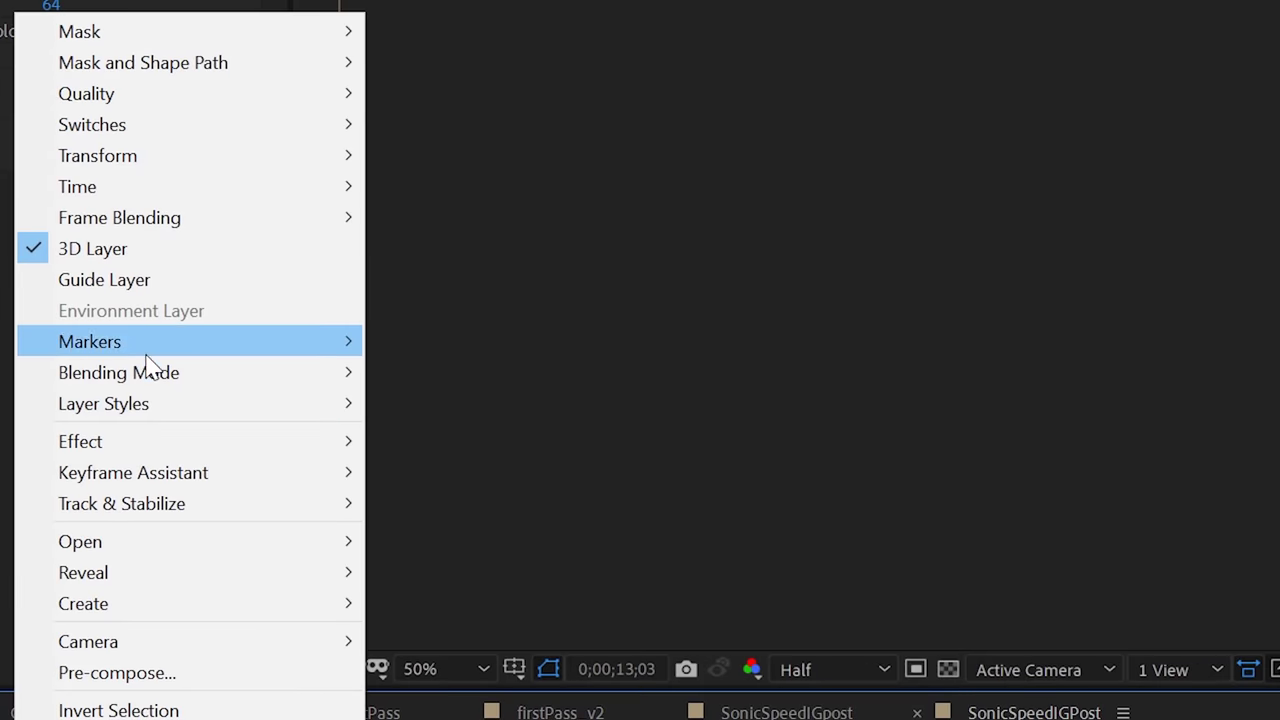
mouse_move(150, 372)
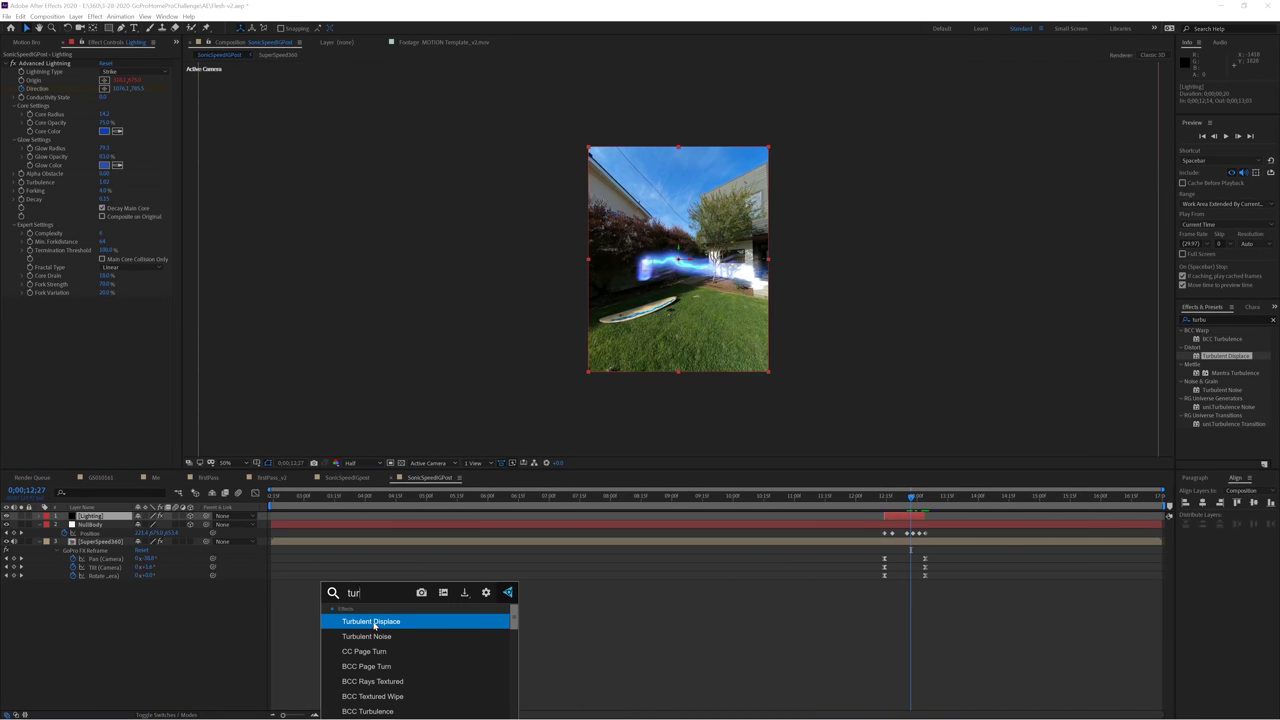
Add Turbulent Displace and a wiggle(10,20) Conductivity State expression, preview, then duplicate the Lighting layer.
left_click(372, 622)
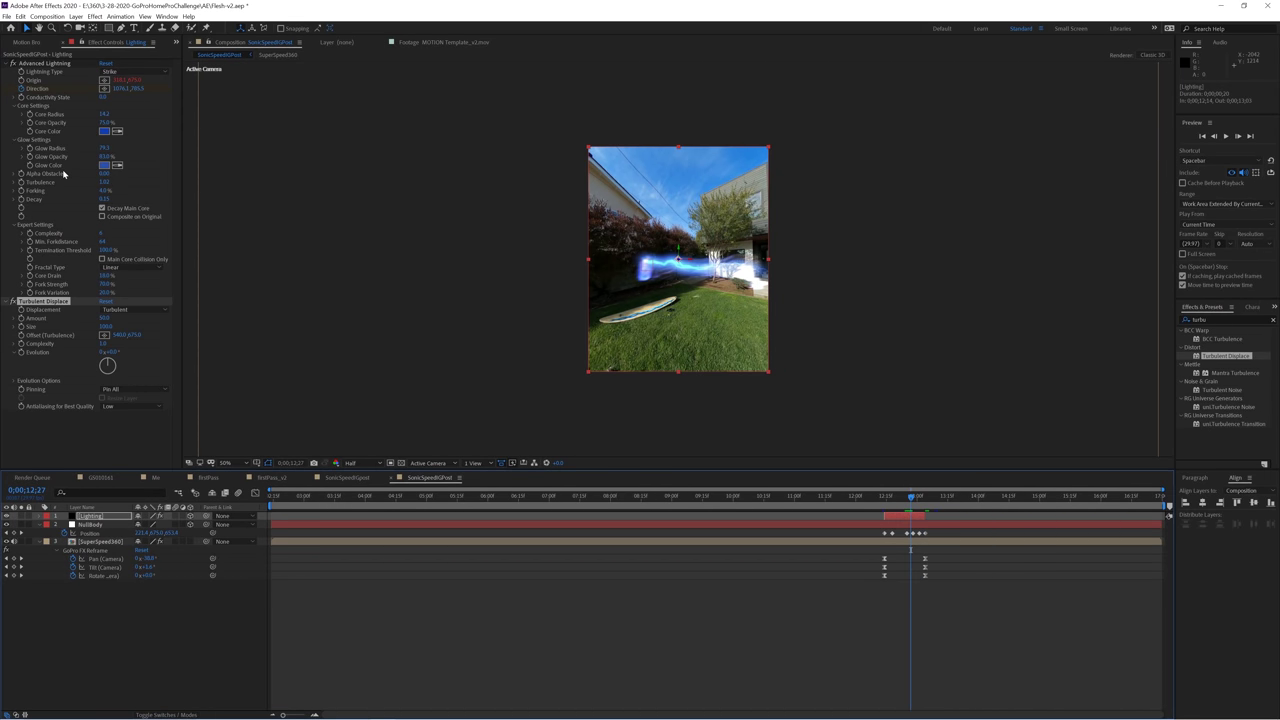
left_click(21, 97, "alt")
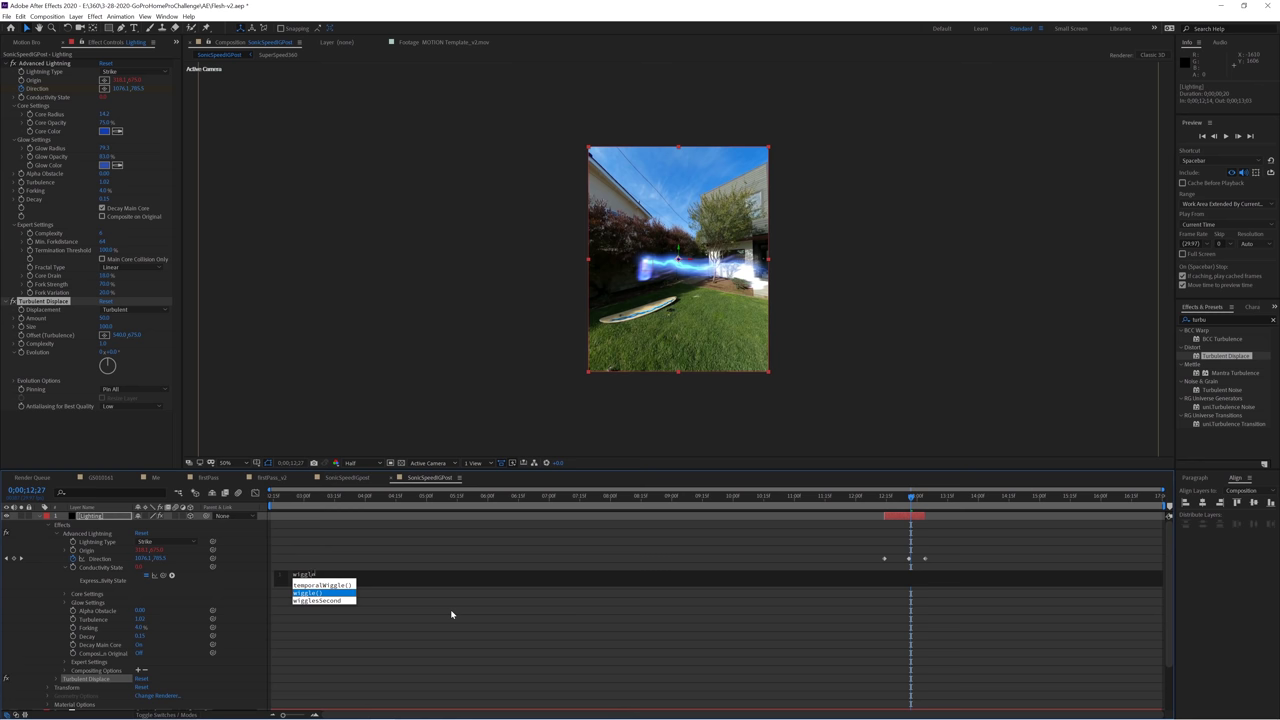
left_click(885, 497)
key("space")
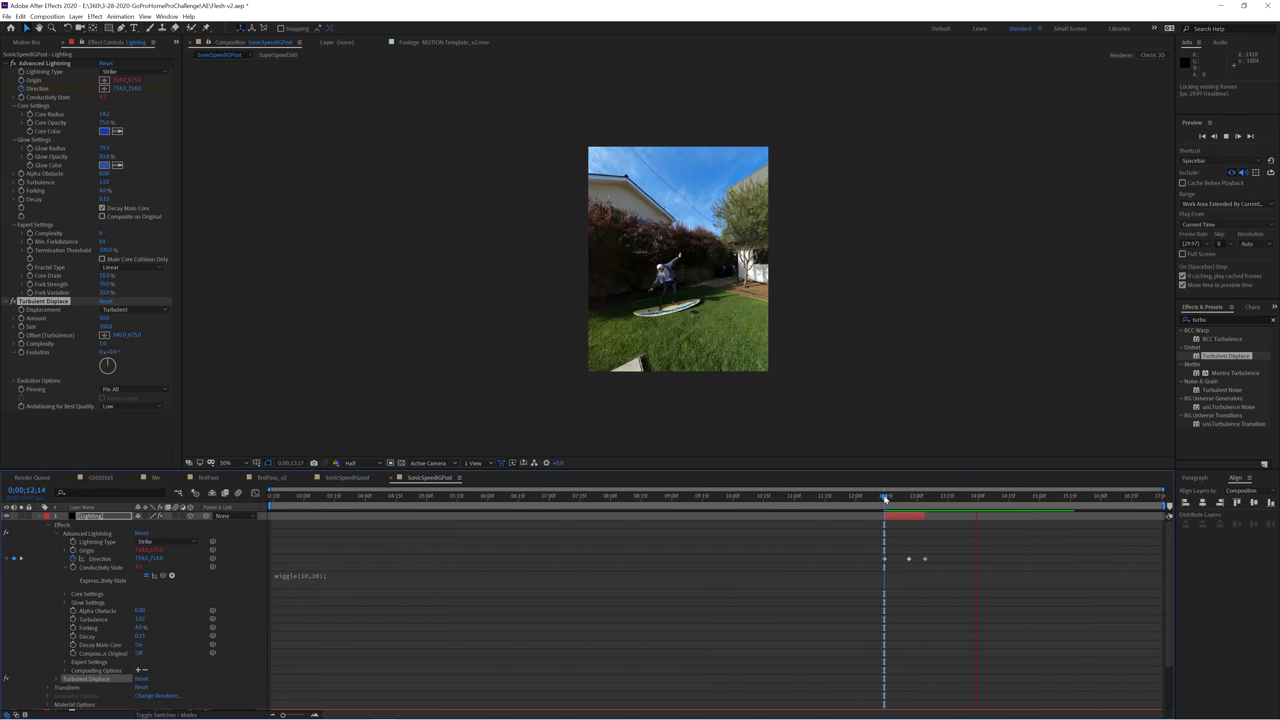
key("u")
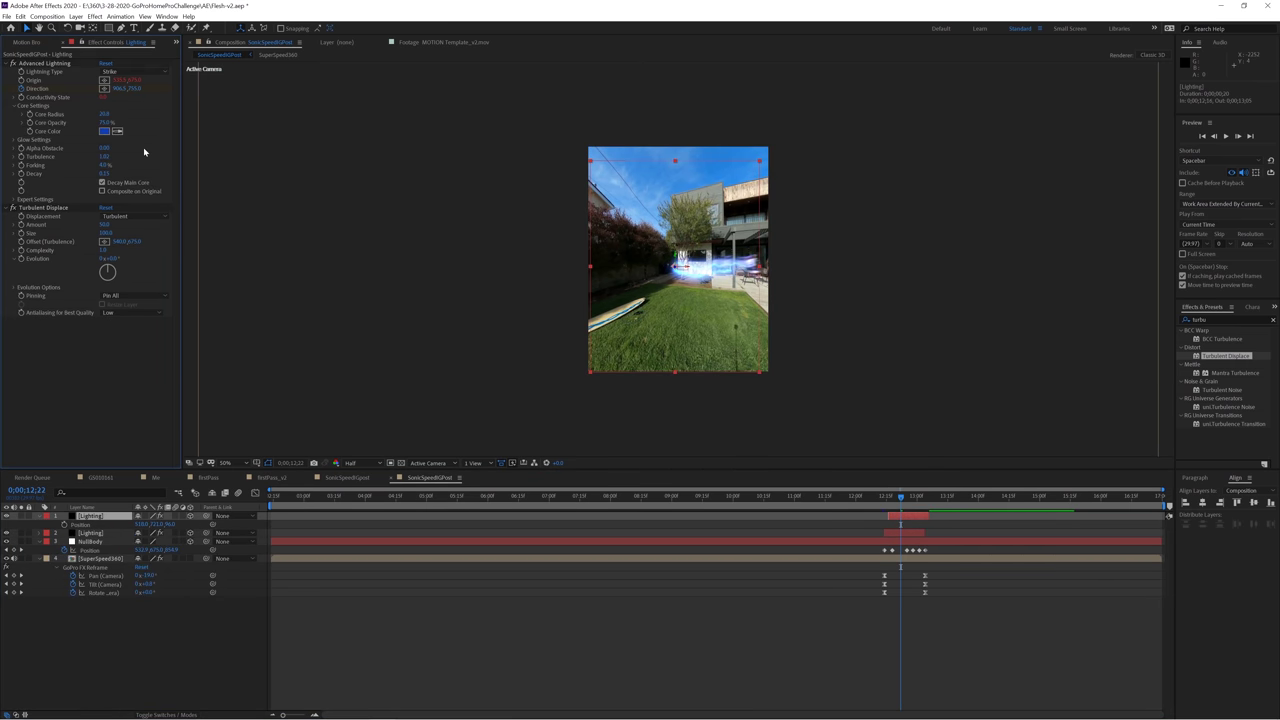
key("ctrl+d")
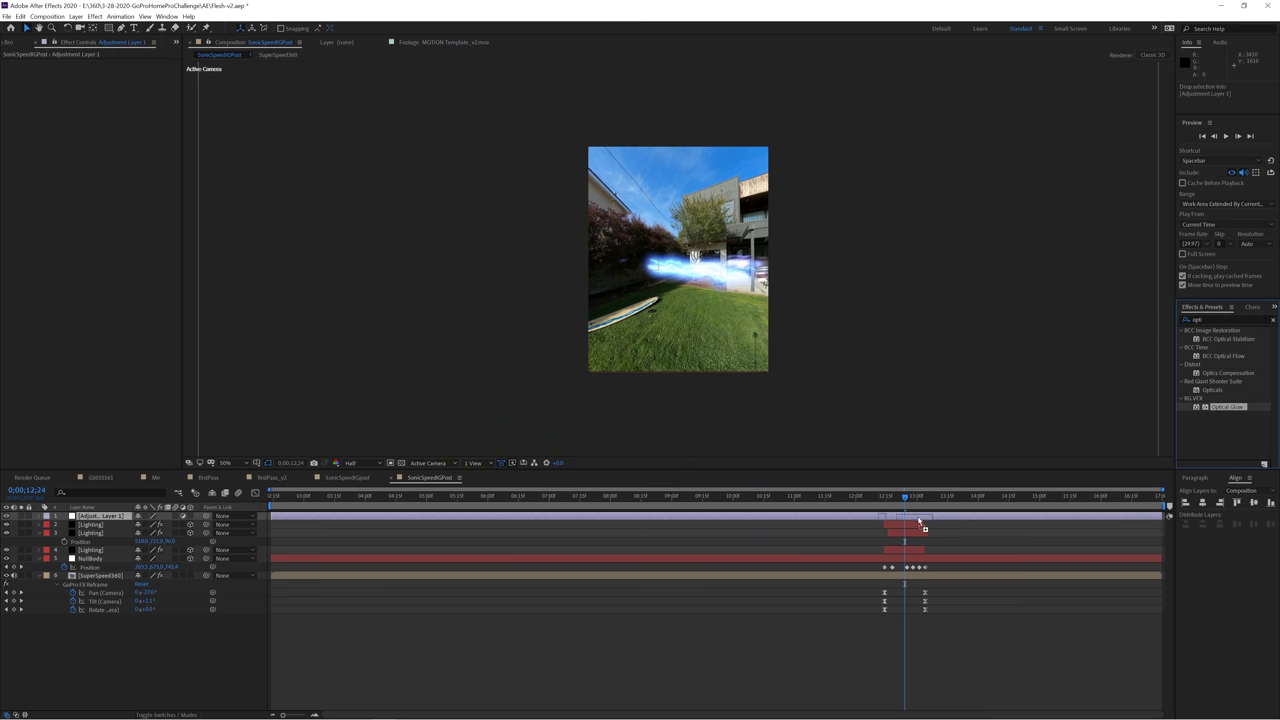
left_click_drag(920, 522, 921, 522)
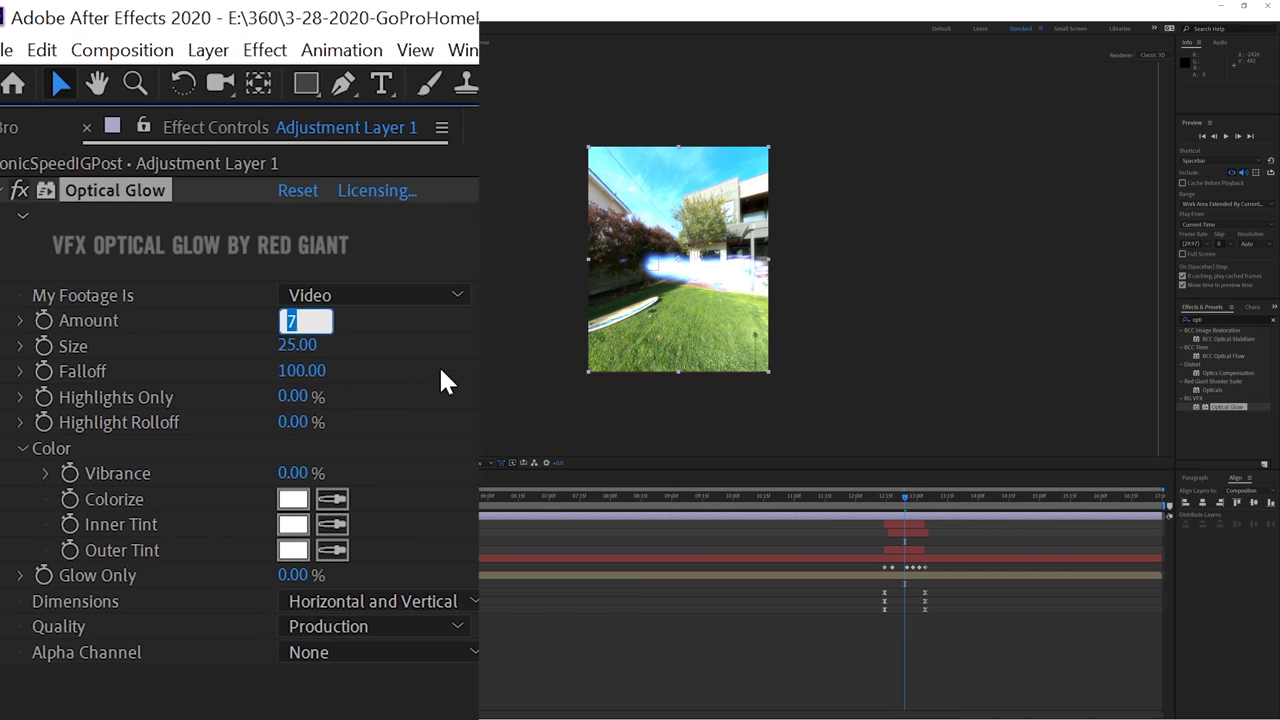
Set Optical Glow to Amount 4, Size 3, Falloff 53 with a blue Colorize tint, then preview.
type("4")
key("Tab")
type("3")
key("Return")
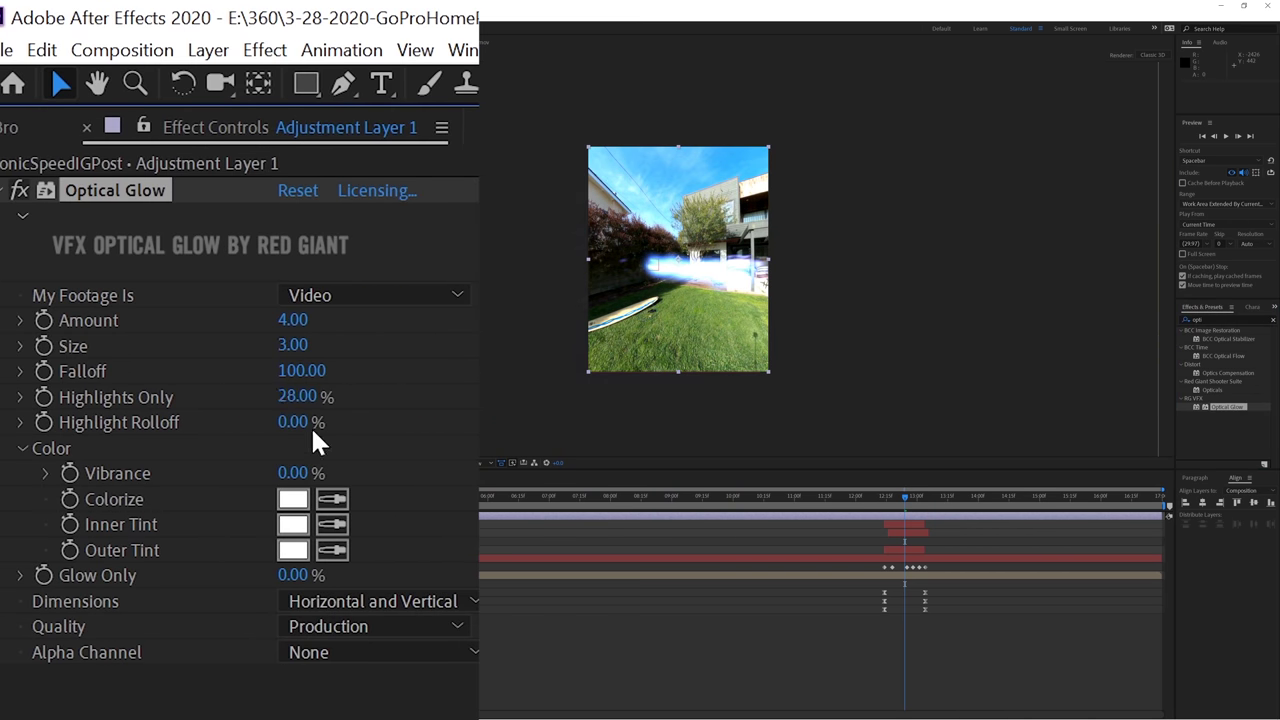
left_click_drag(233, 377, 238, 377)
left_click(293, 499)
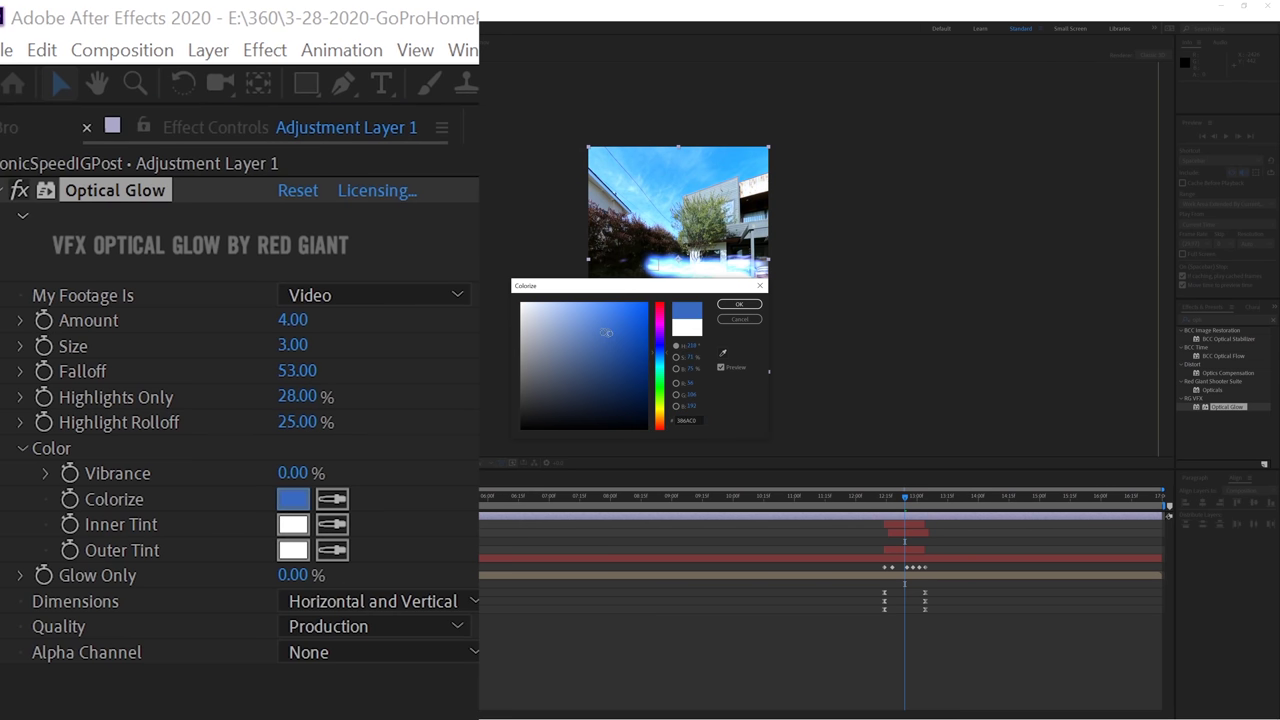
left_click(731, 303)
left_click(884, 497)
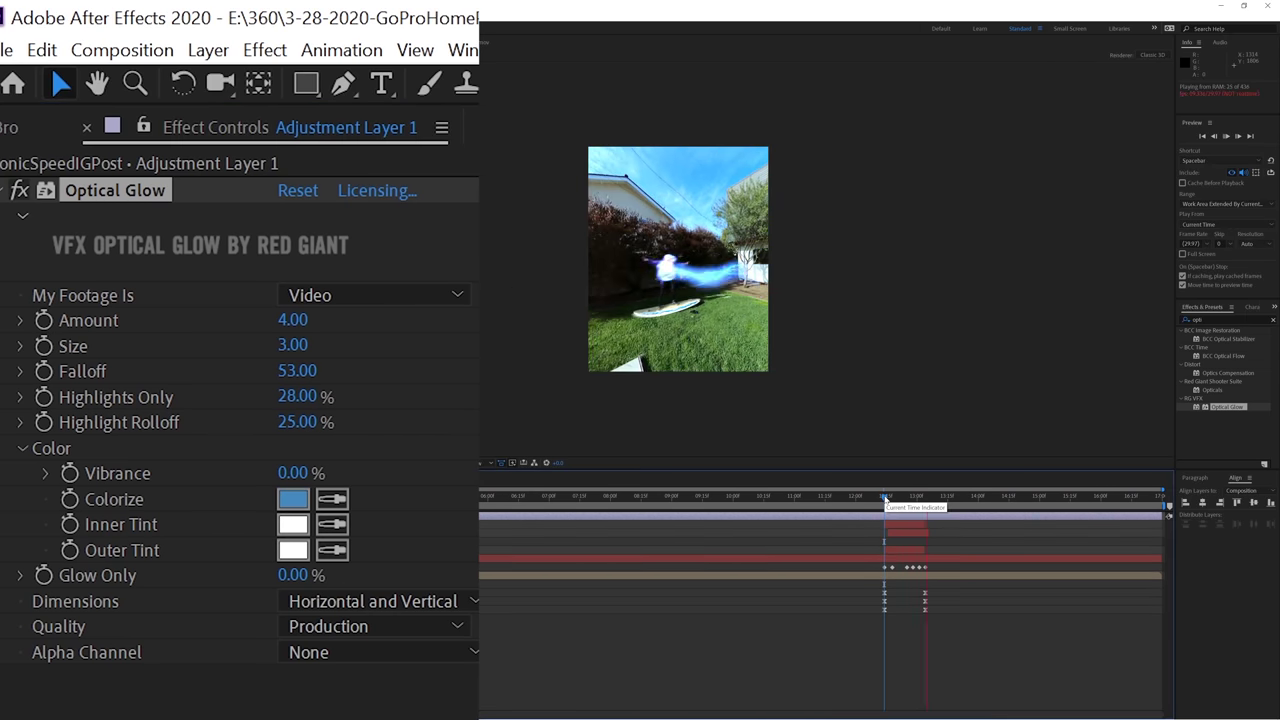
key("space")
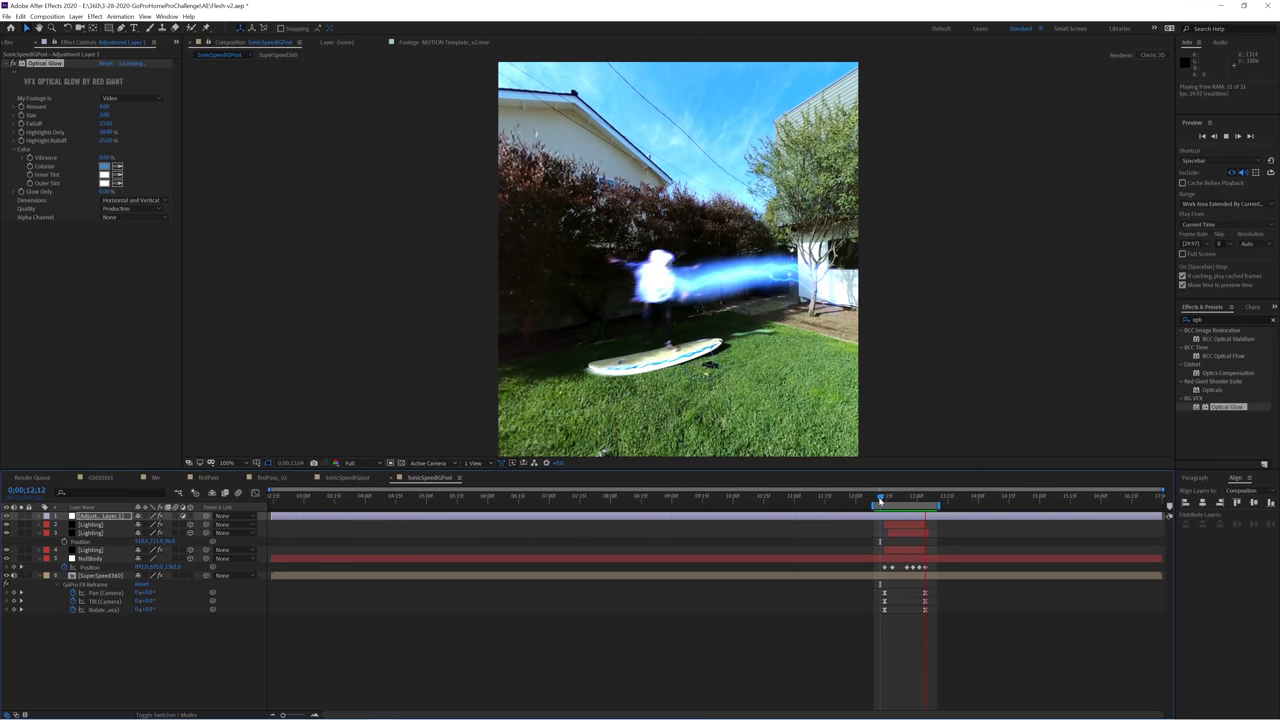